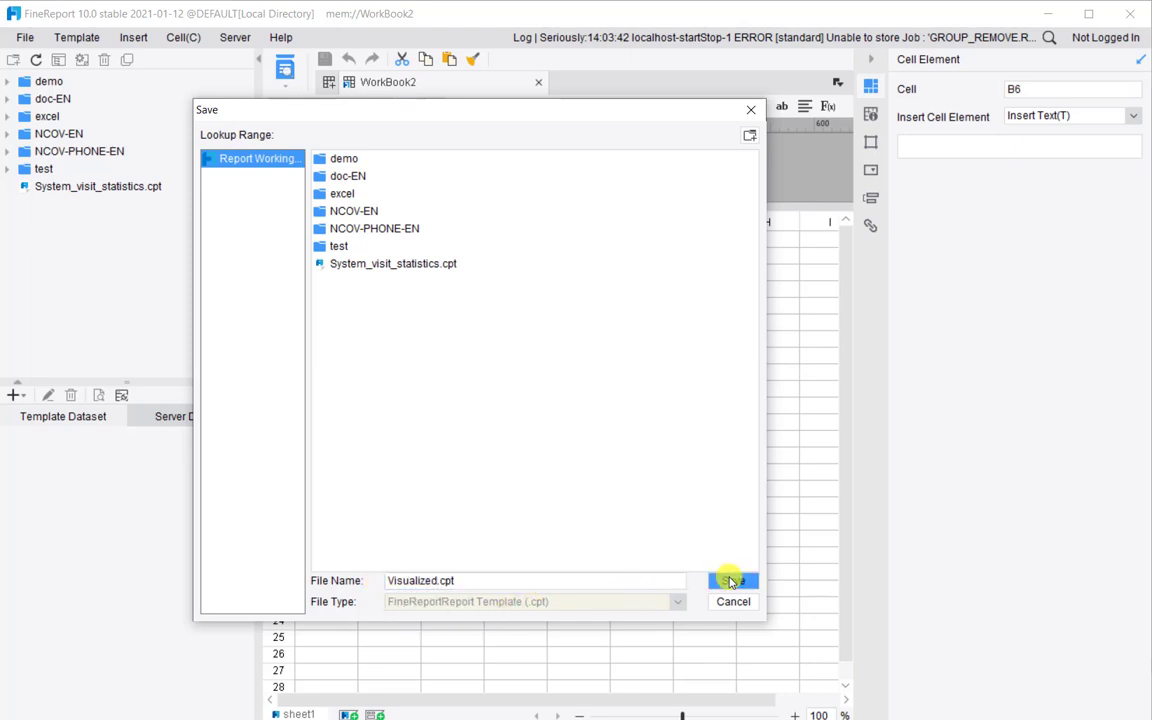
Save the workbook as Visualized.cpt in the report working directory
click(728, 580)
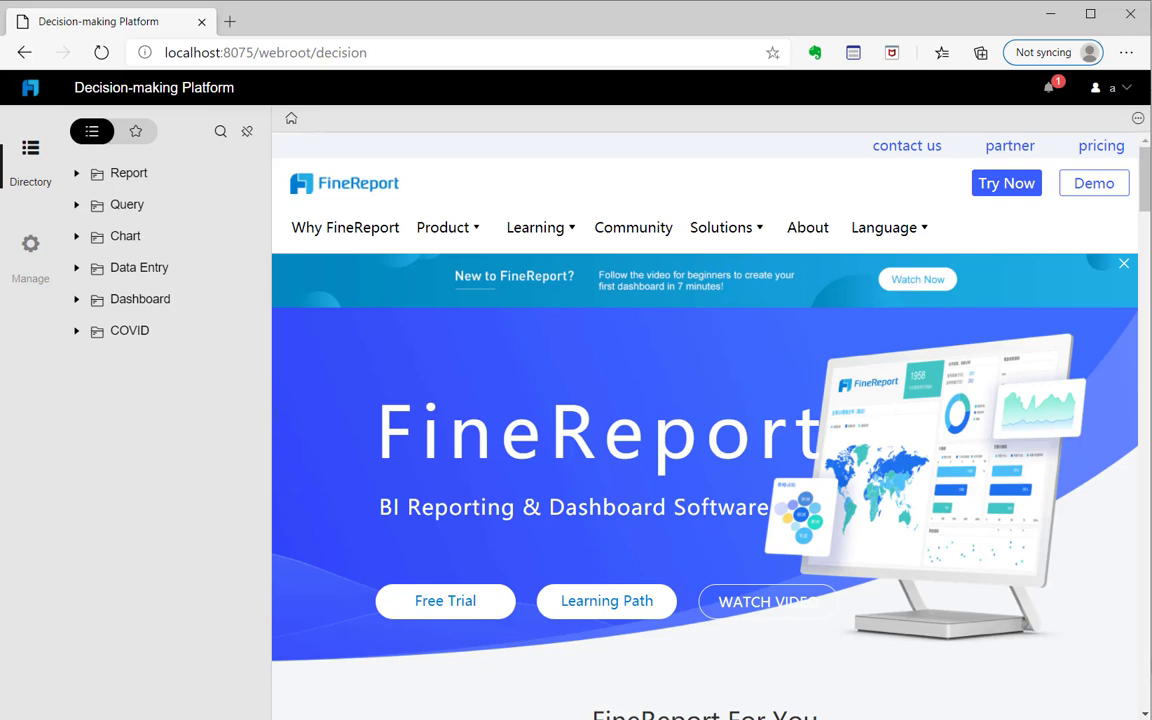
Add Visualized.cpt to the platform directory as a Data Entry template
click(39, 272)
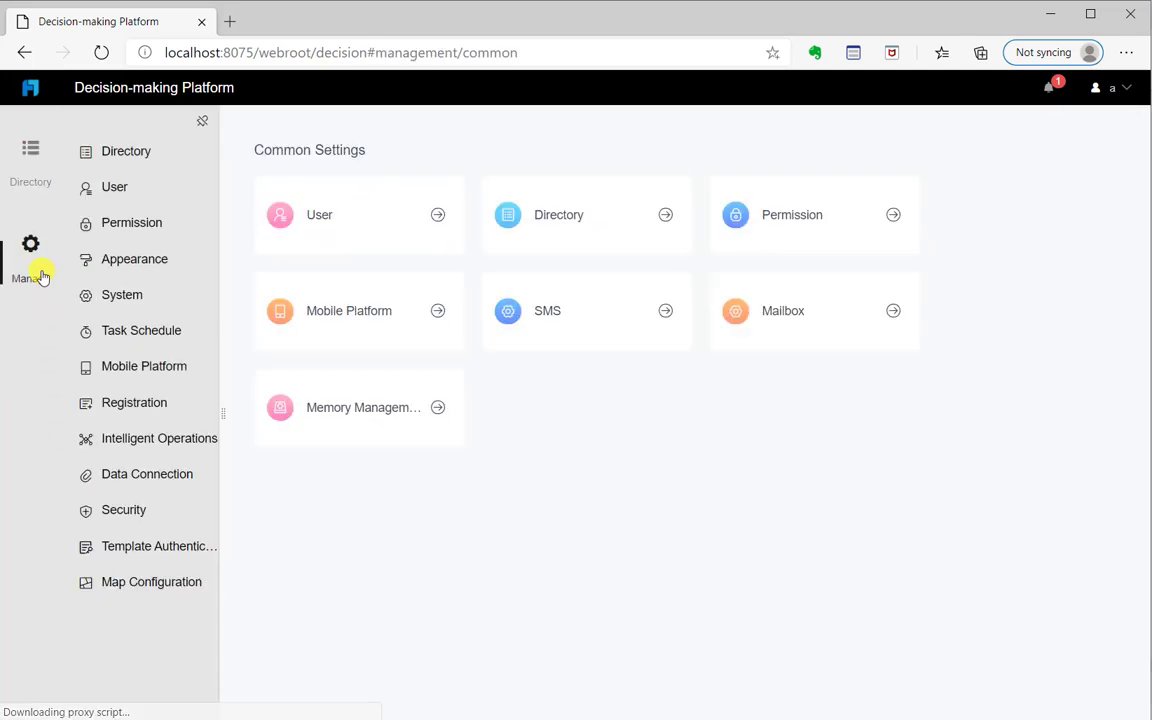
click(127, 158)
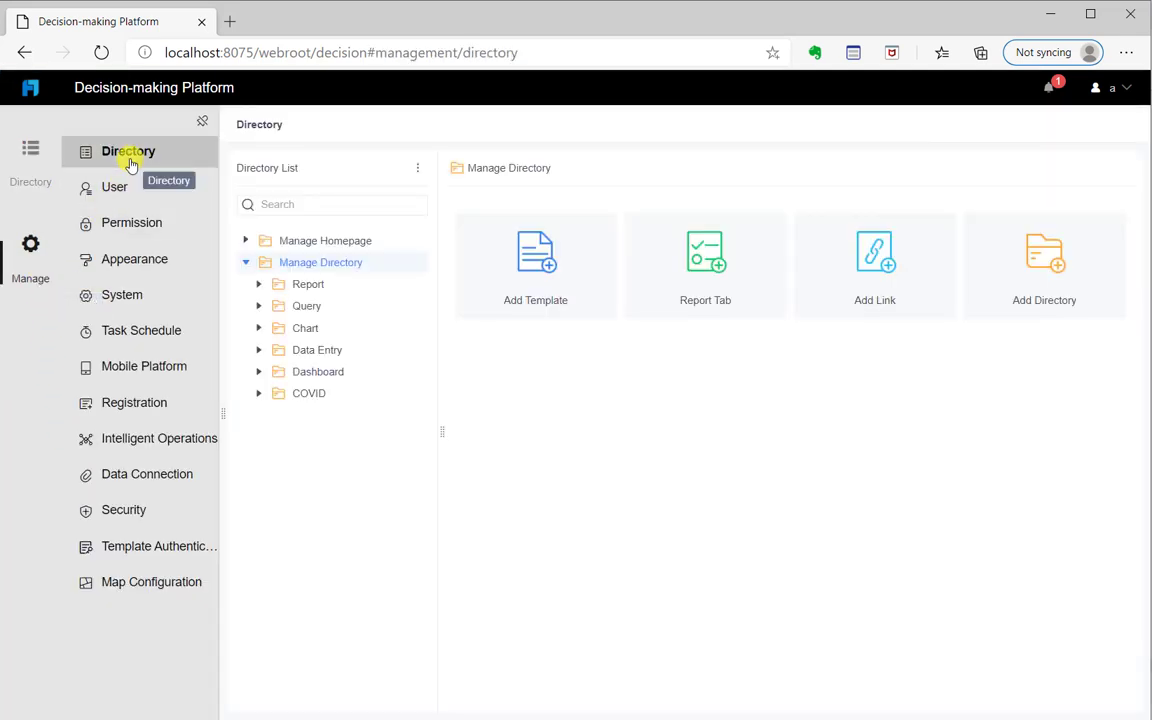
click(514, 274)
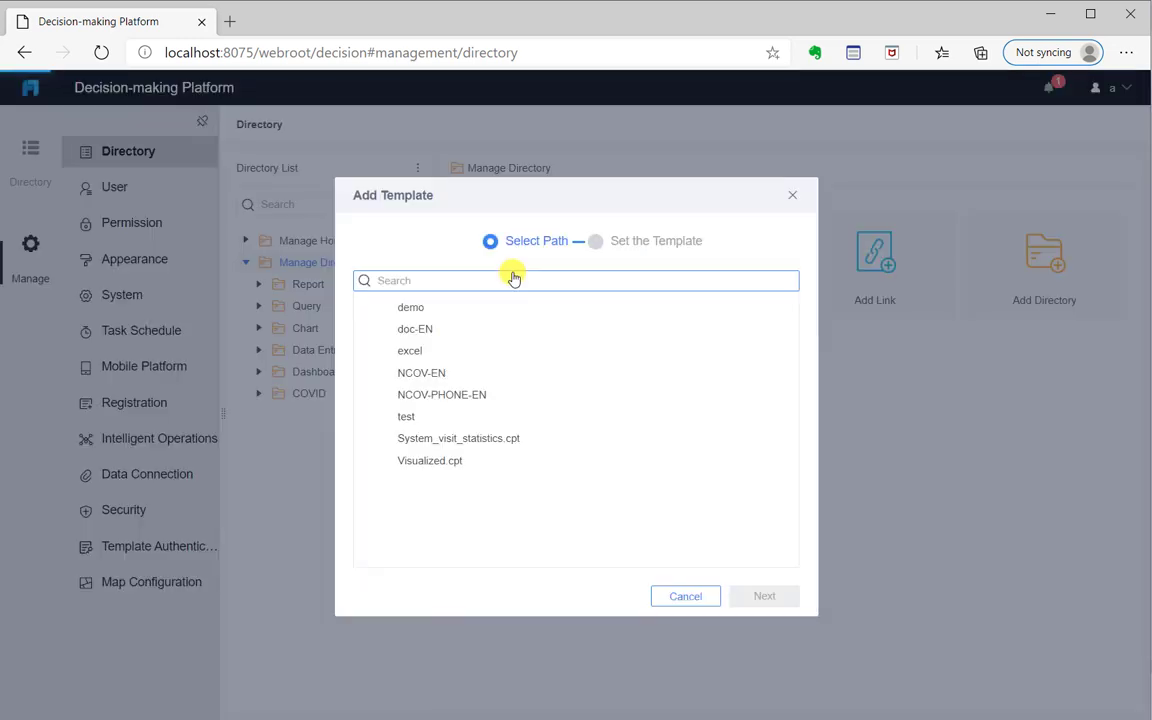
click(396, 465)
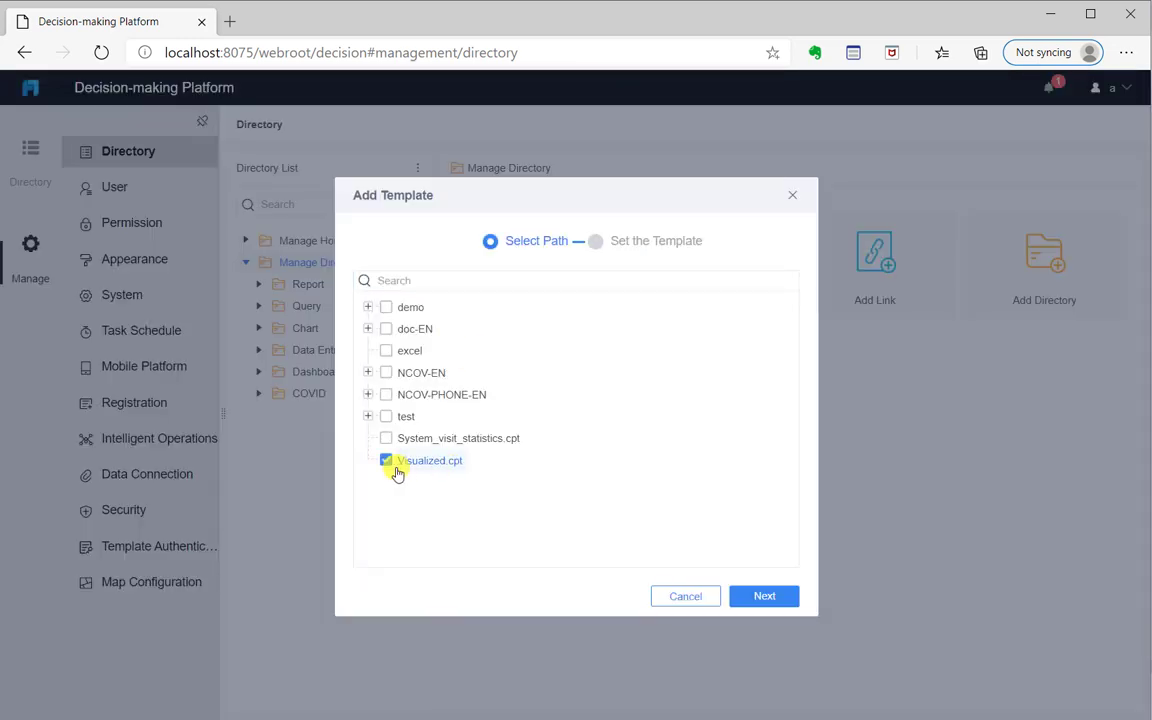
click(752, 597)
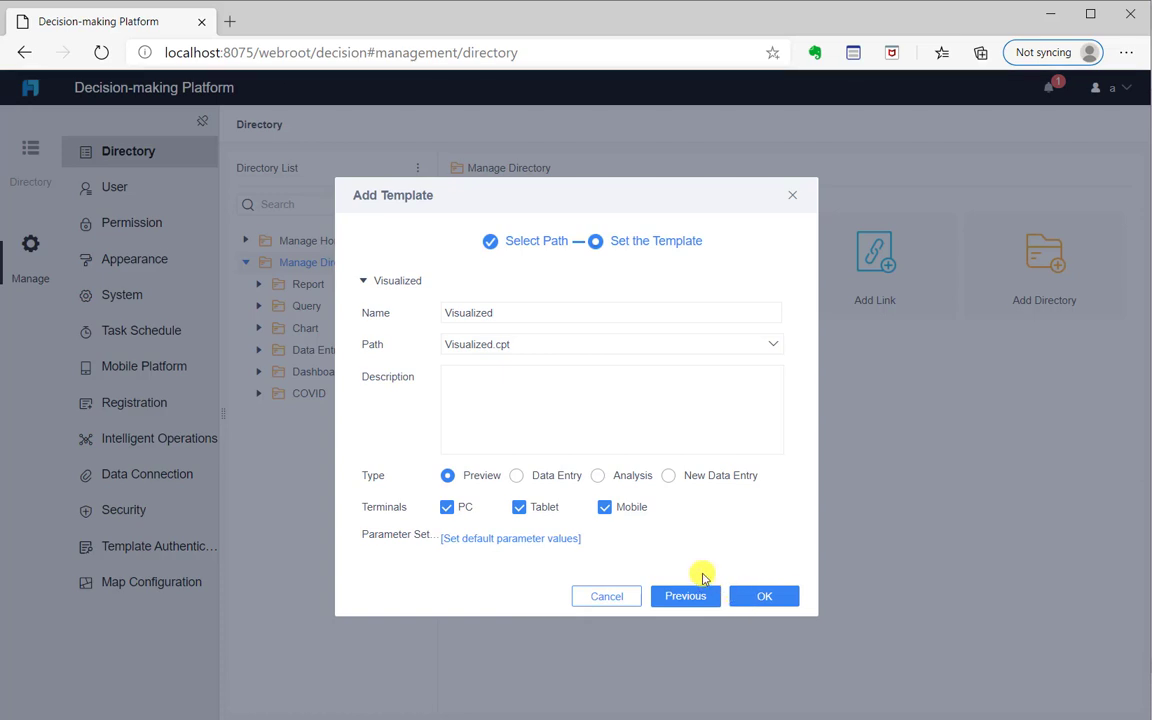
click(549, 479)
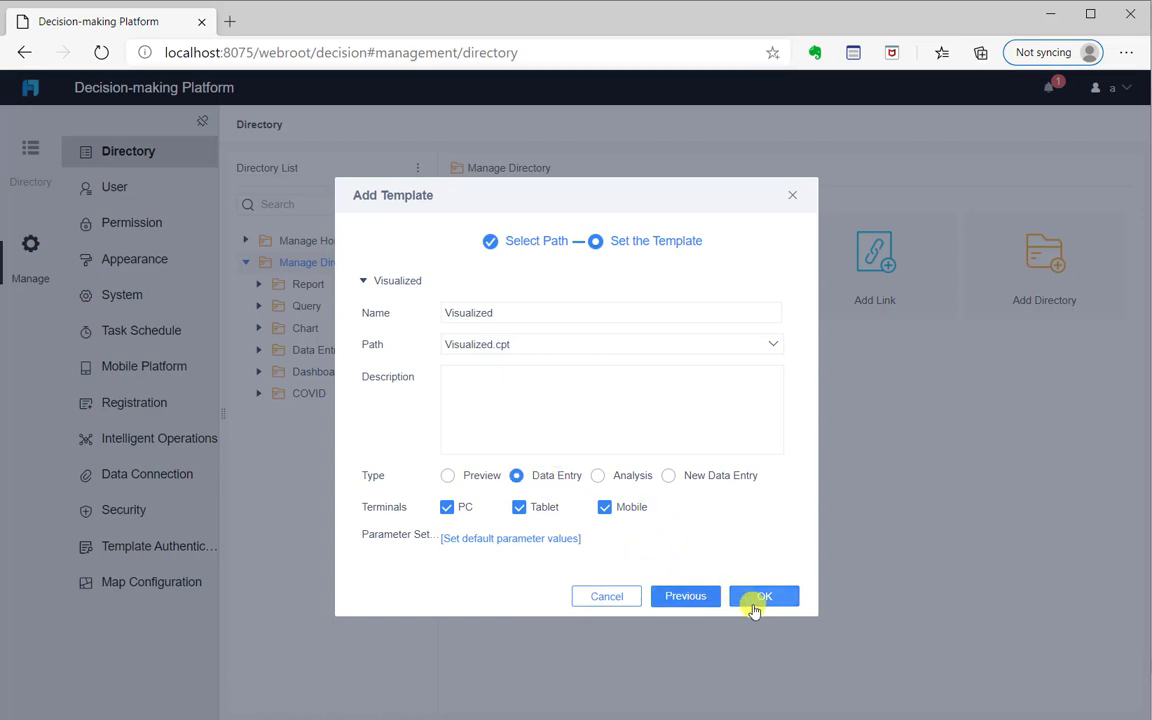
click(760, 600)
Open the Visualized report from the platform directory
click(300, 415)
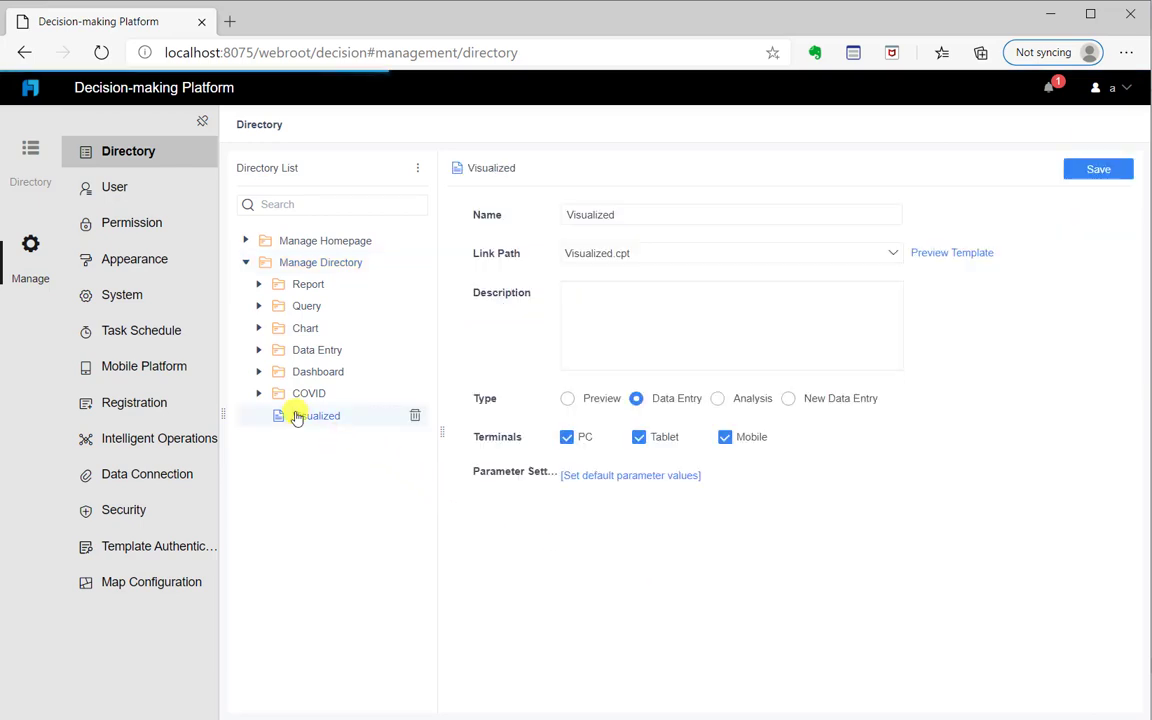
click(40, 178)
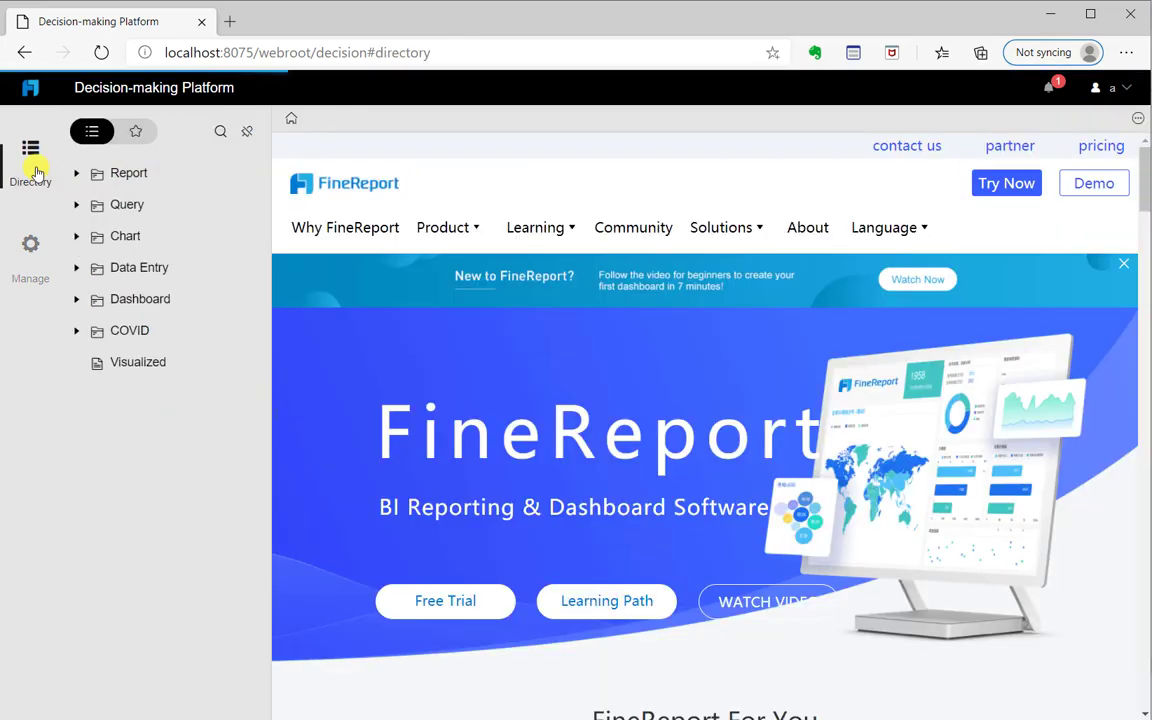
click(153, 372)
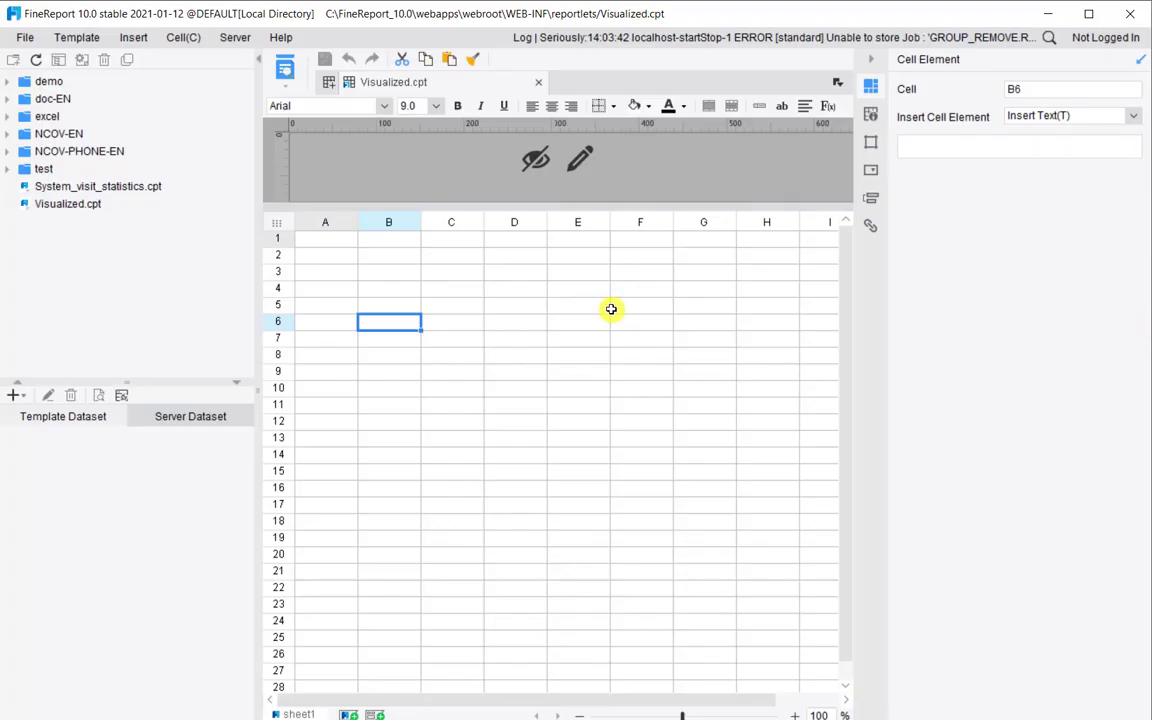
Switch Visualized.cpt into Edit Permissions mode from the Template menu
click(80, 38)
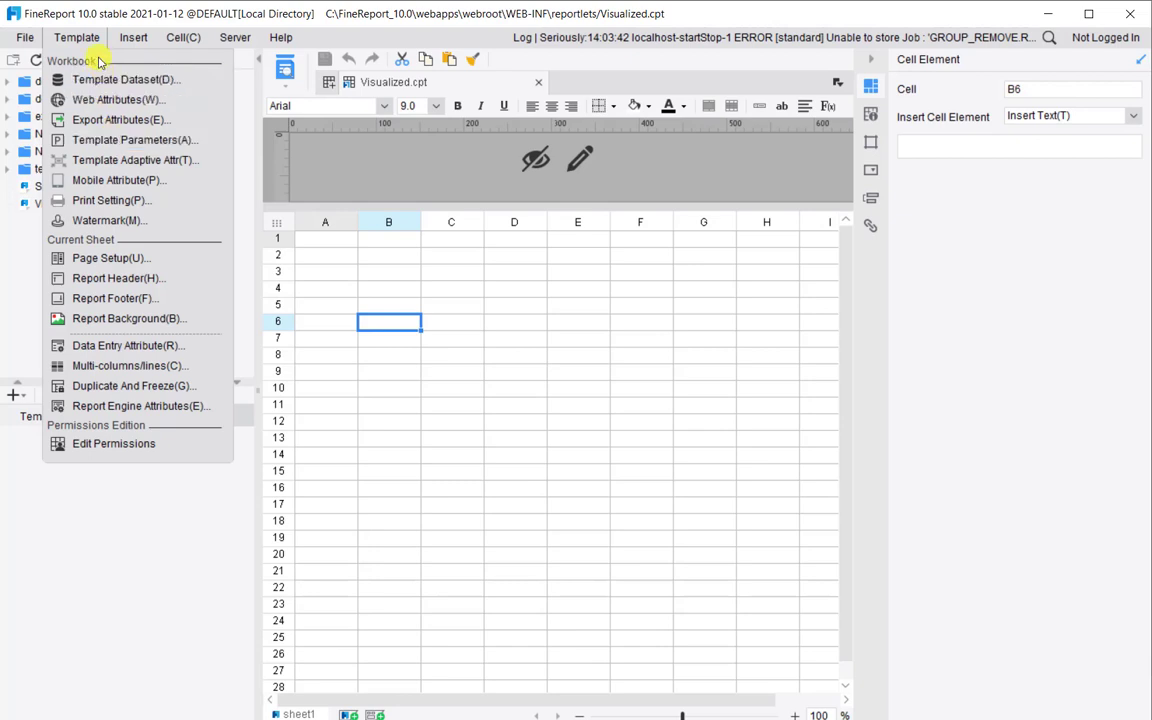
click(148, 452)
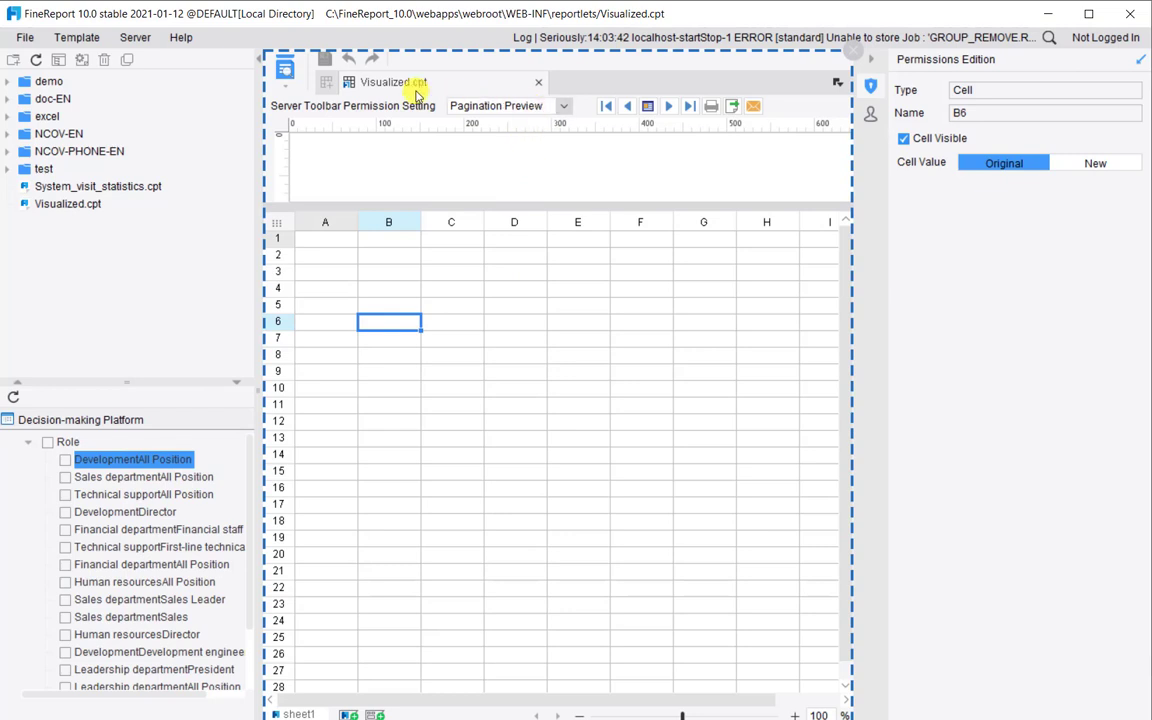
Set toolbar permissions to the Data Entry Page and select the Insert Record button
click(551, 112)
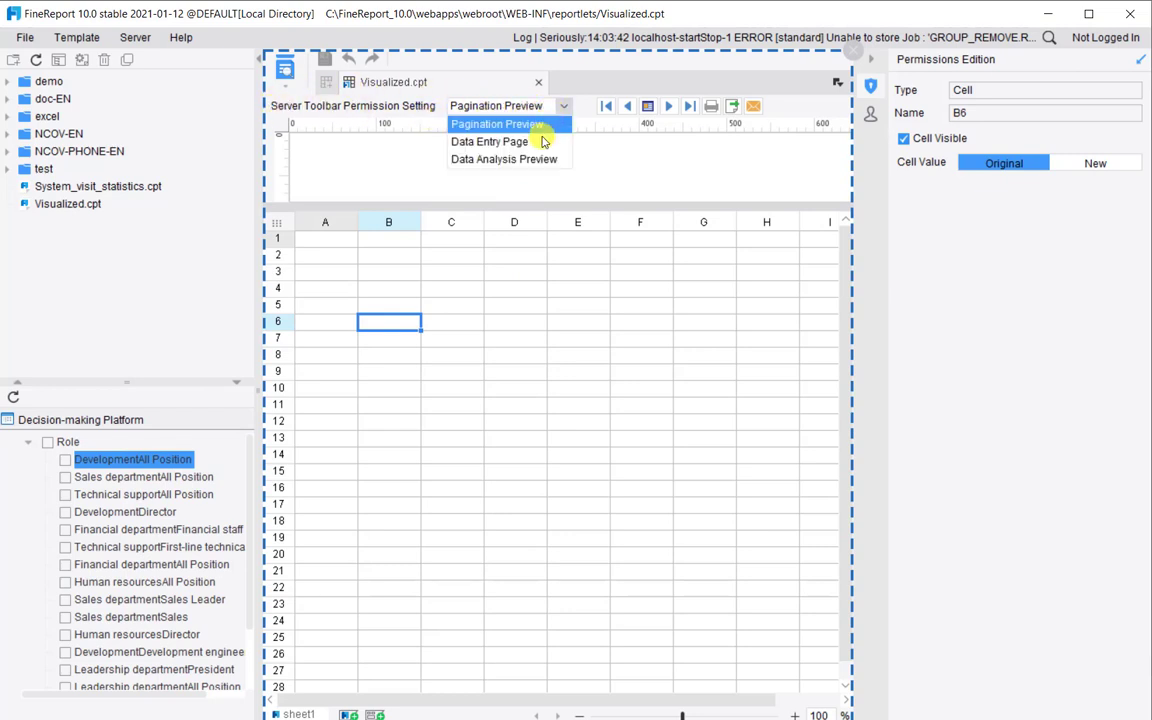
click(541, 143)
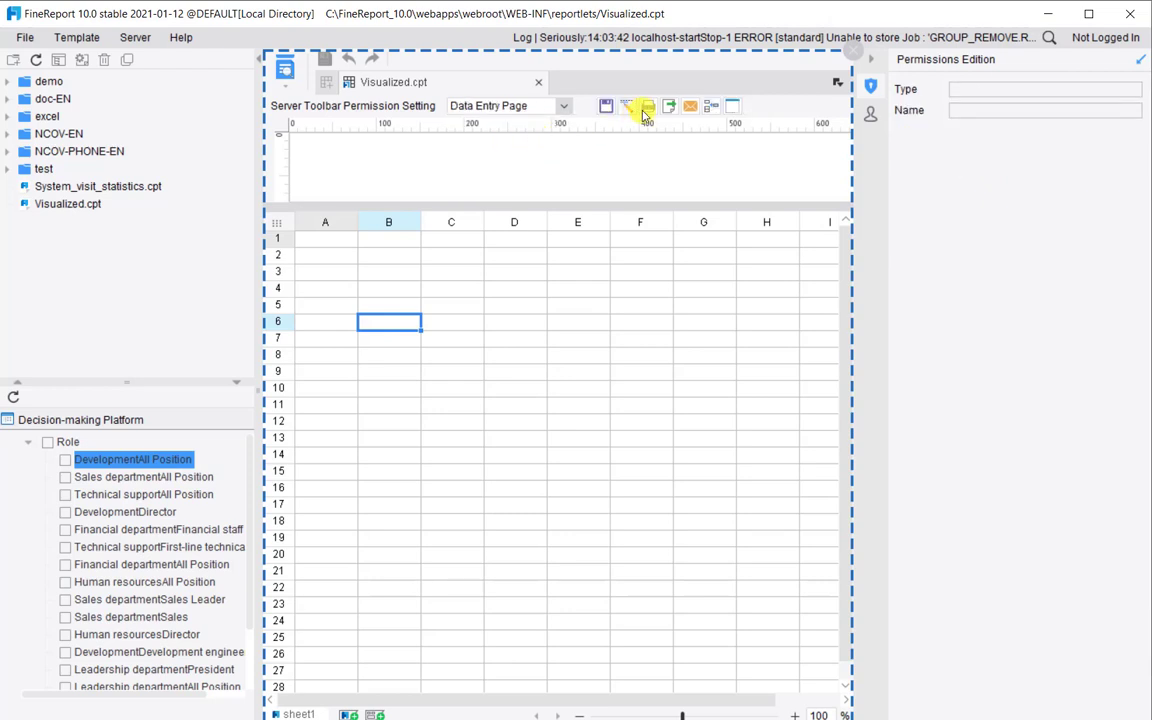
click(711, 107)
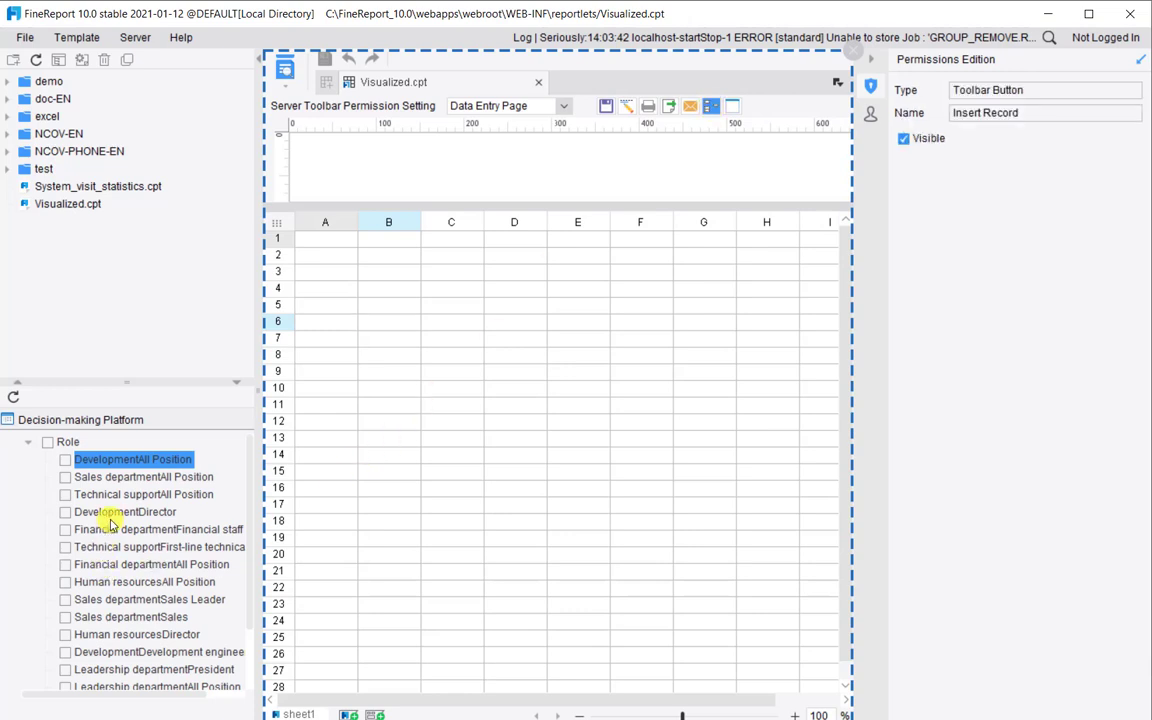
Make Insert Record invisible for the Technical supportDirector role, then exit permission editing
scroll(113, 470, down, 1)
scroll(115, 472, up, 1)
scroll(95, 581, down, 2)
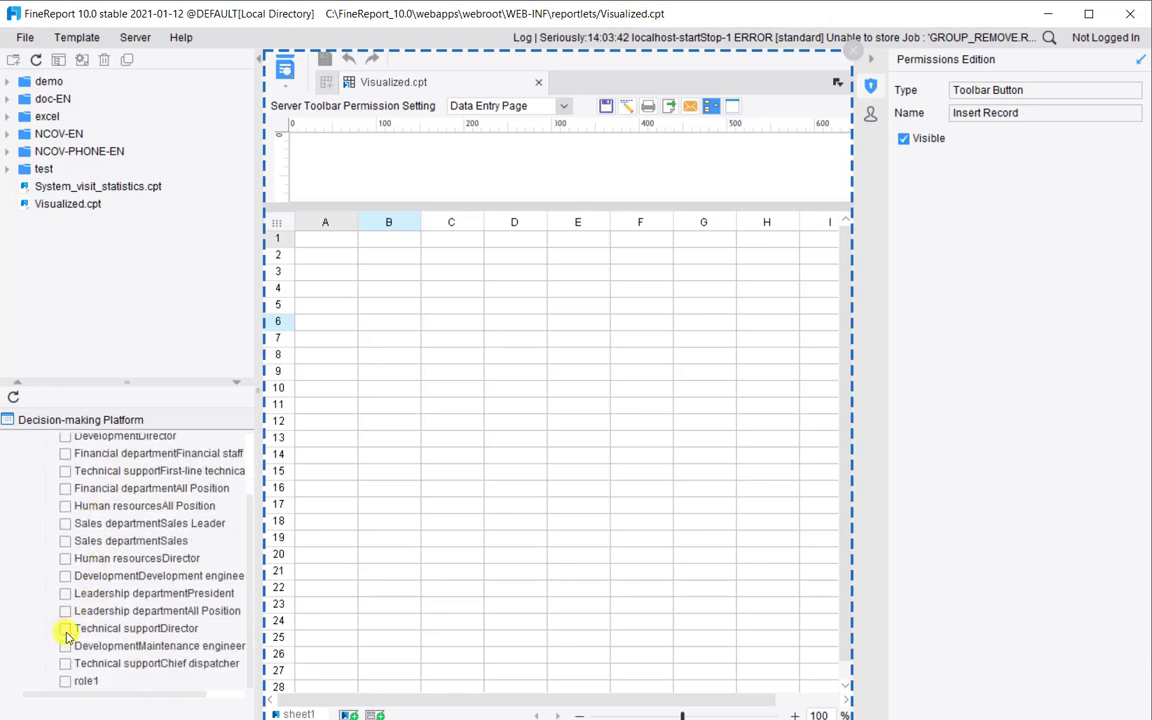
click(66, 629)
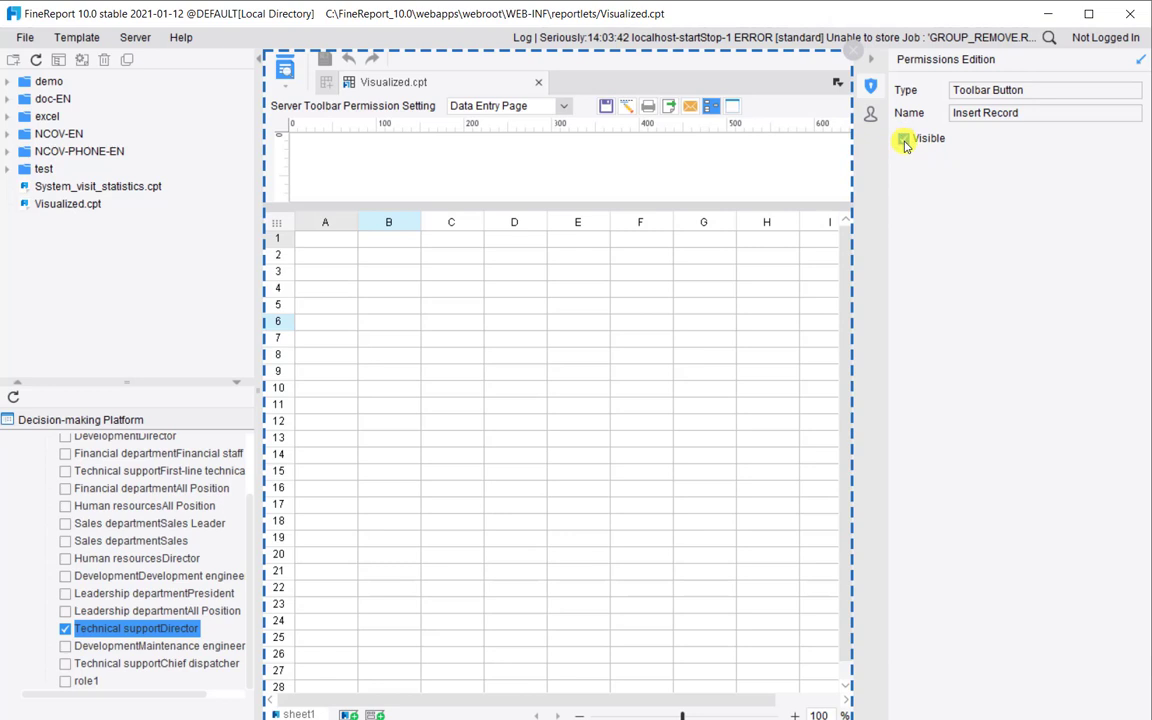
click(904, 140)
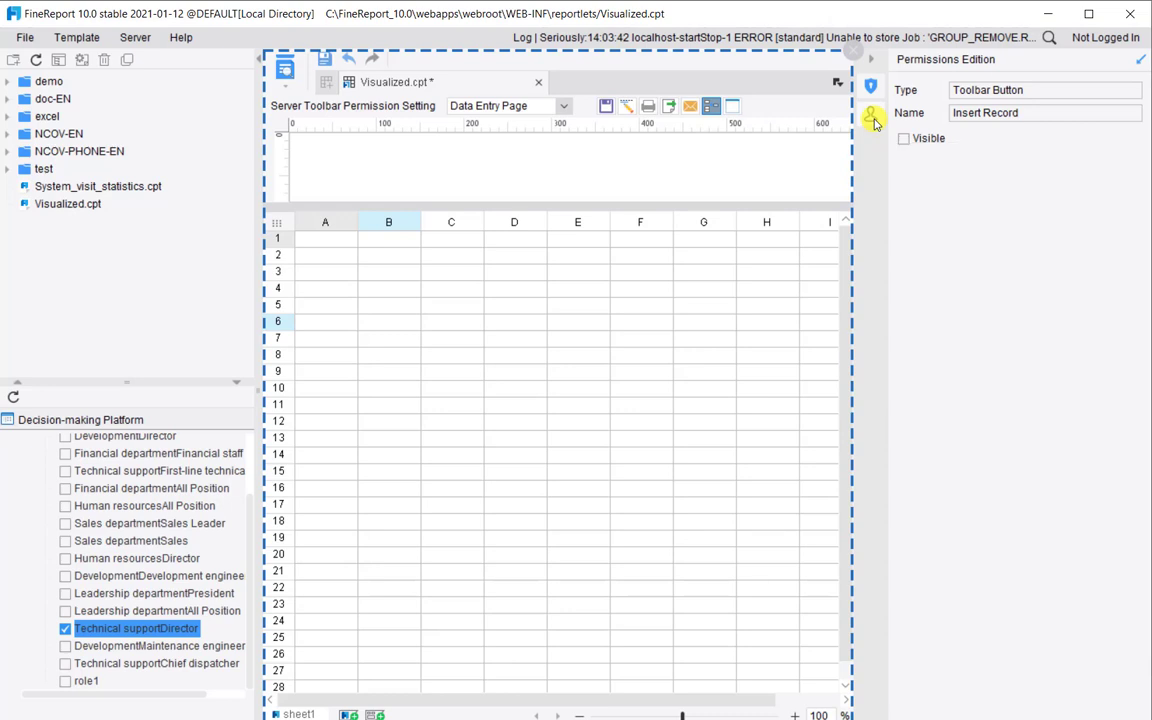
click(872, 118)
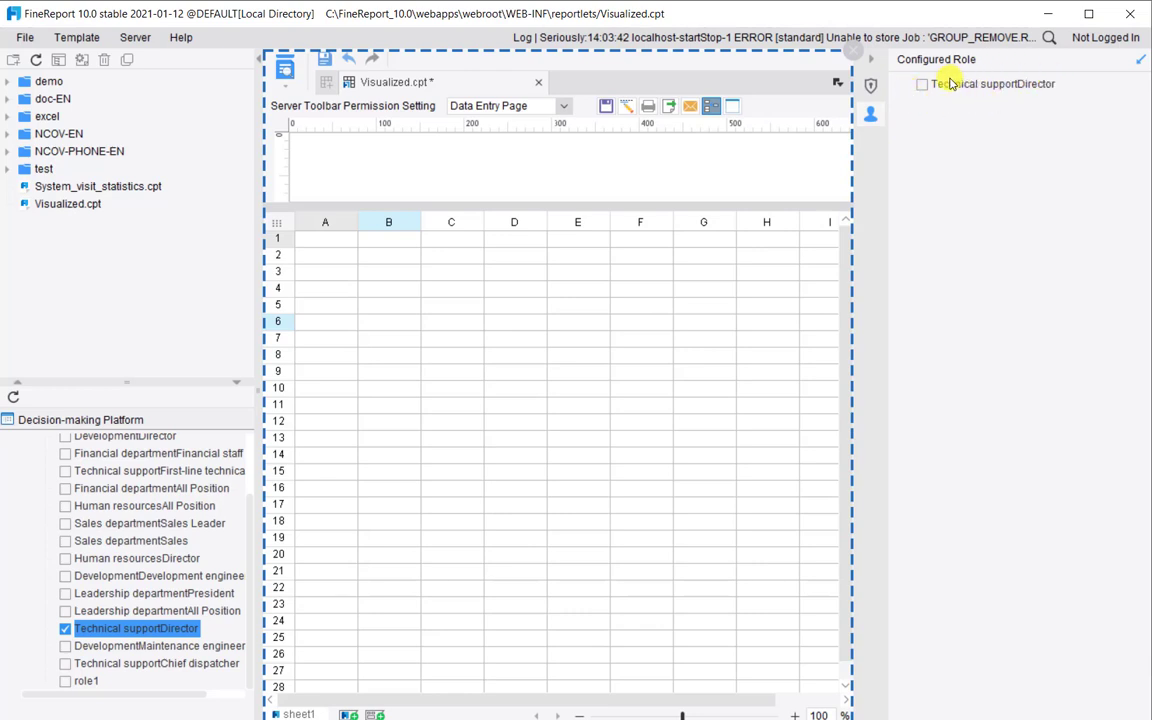
click(855, 52)
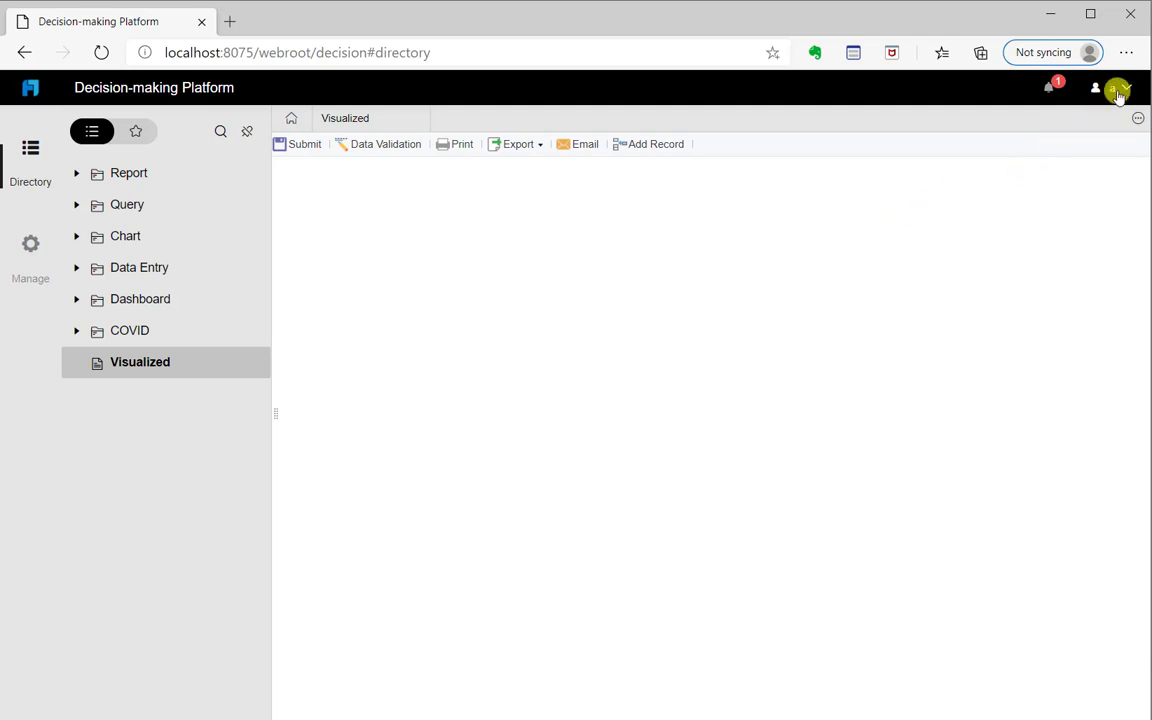
Sign out and log back in as another user, letting the browser remember the password
click(1118, 92)
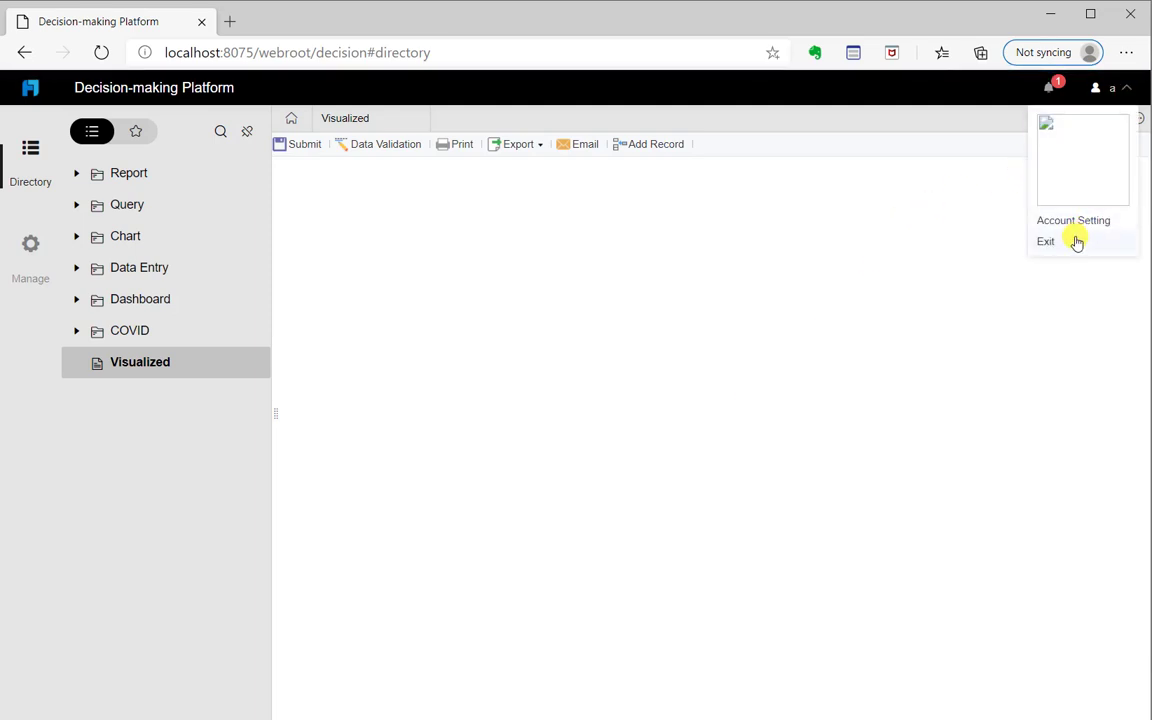
click(968, 221)
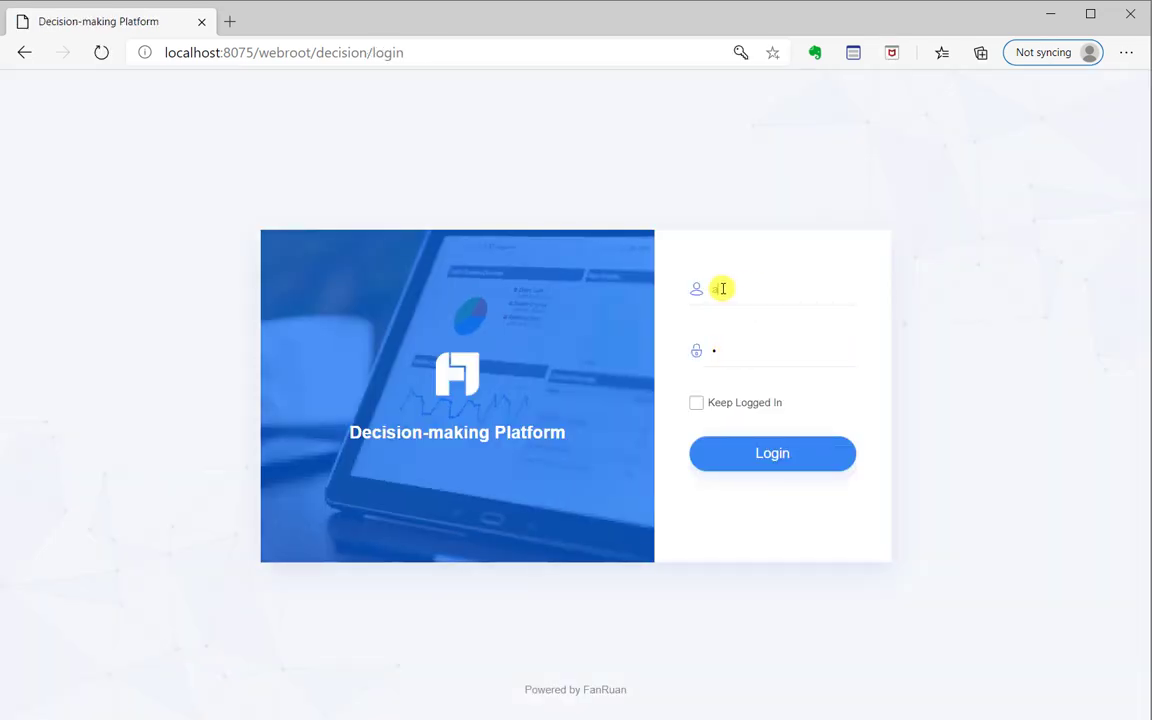
double_click(700, 290)
text(A)
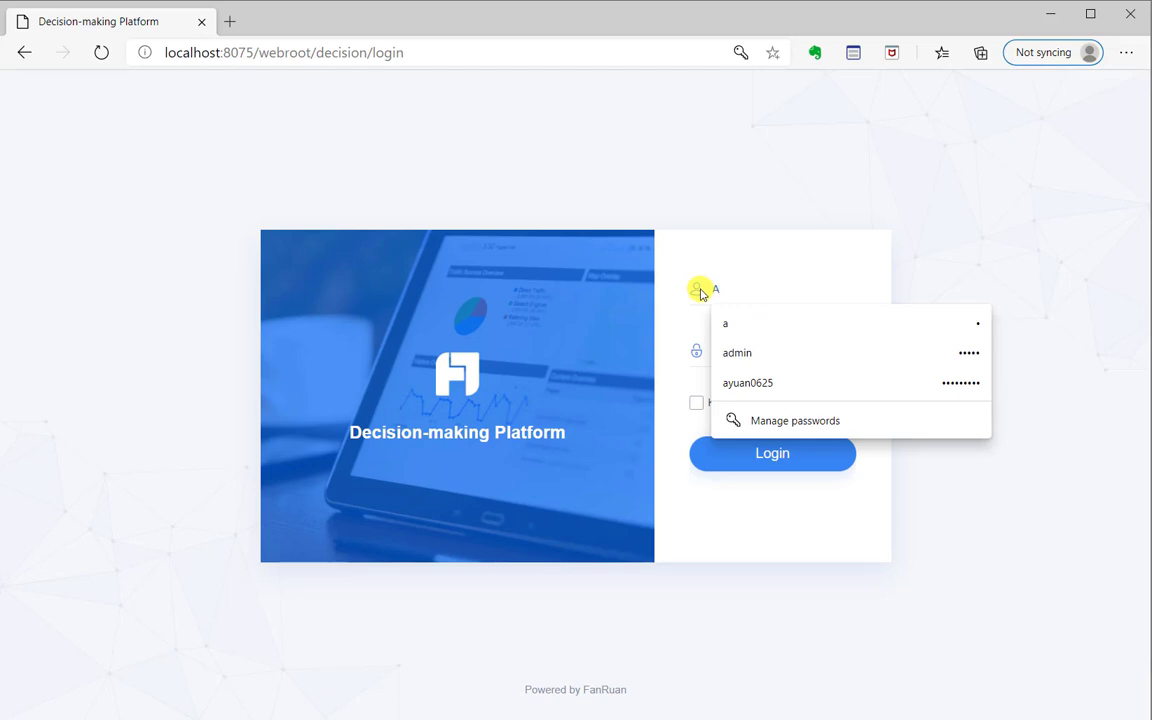
text(LI)
key(BackSpace)
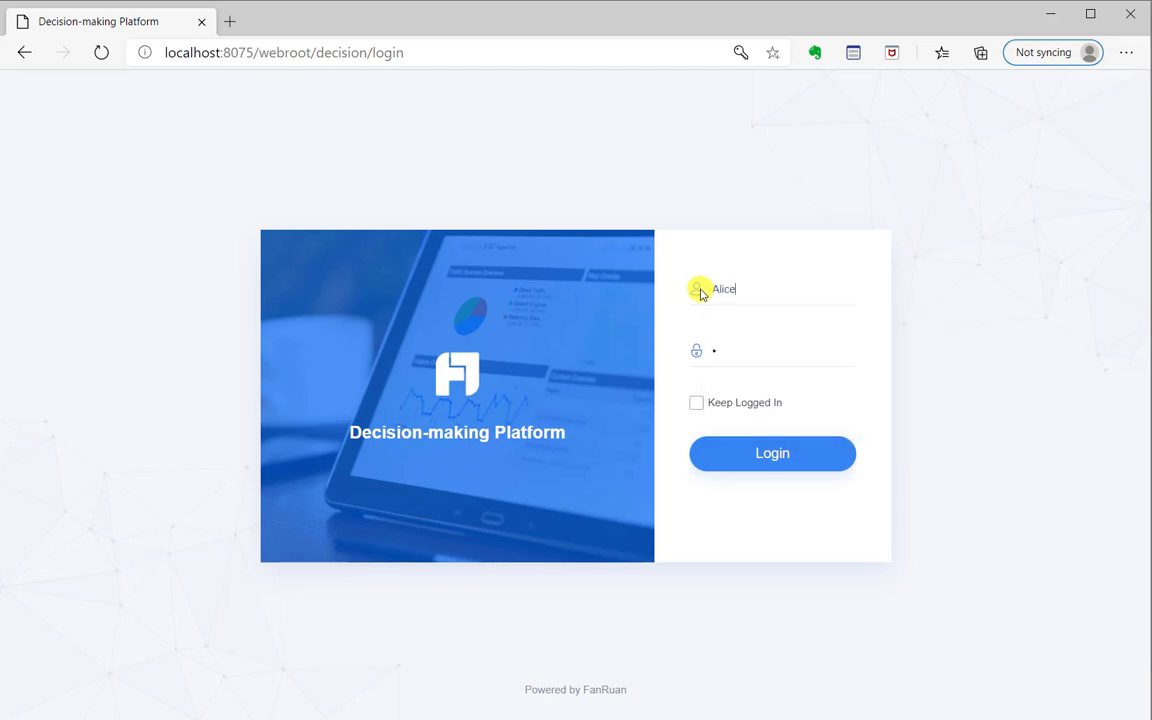
click(721, 362)
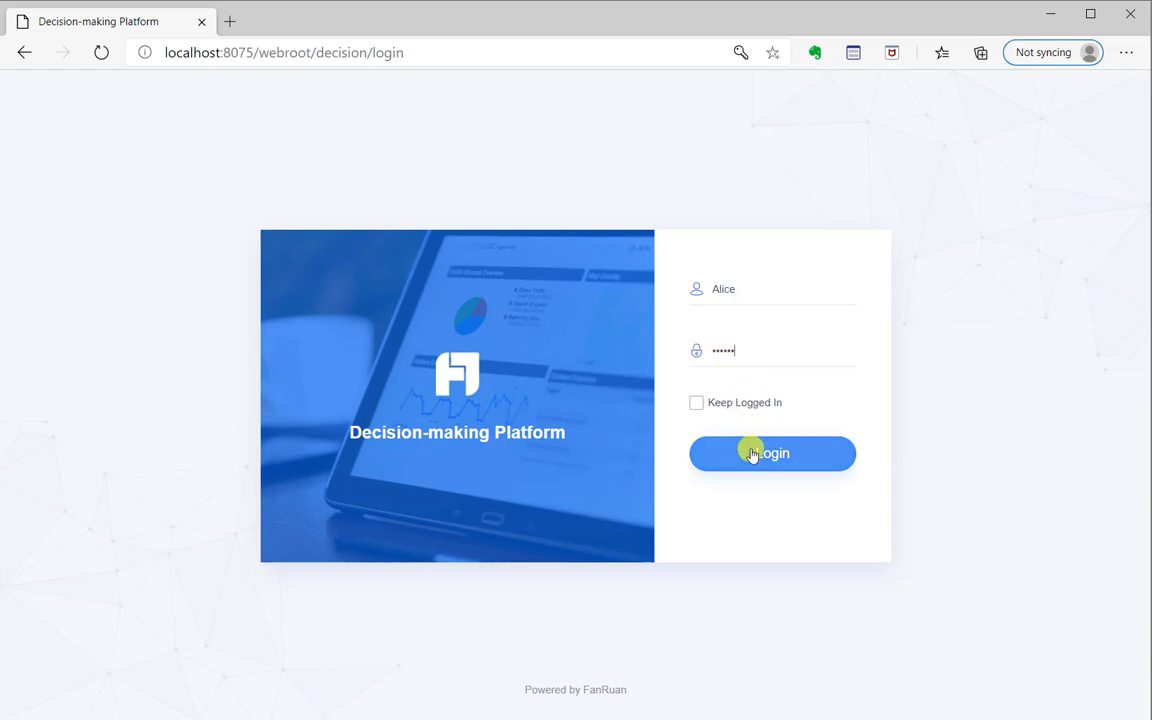
click(752, 455)
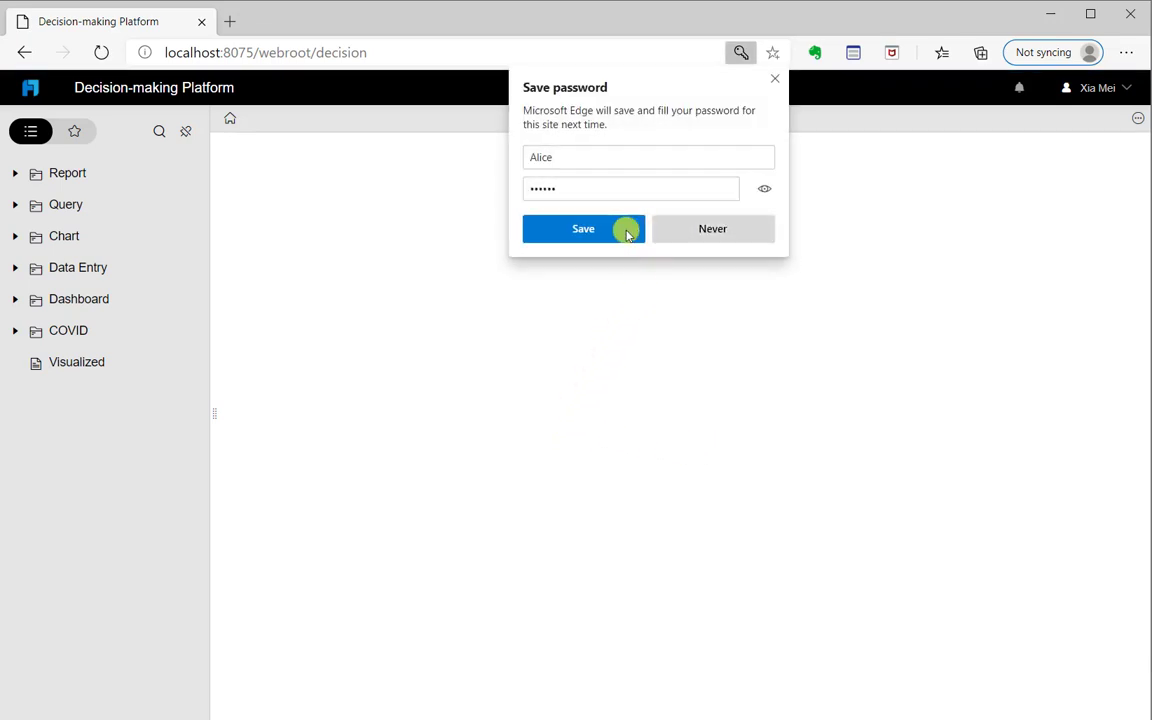
click(628, 233)
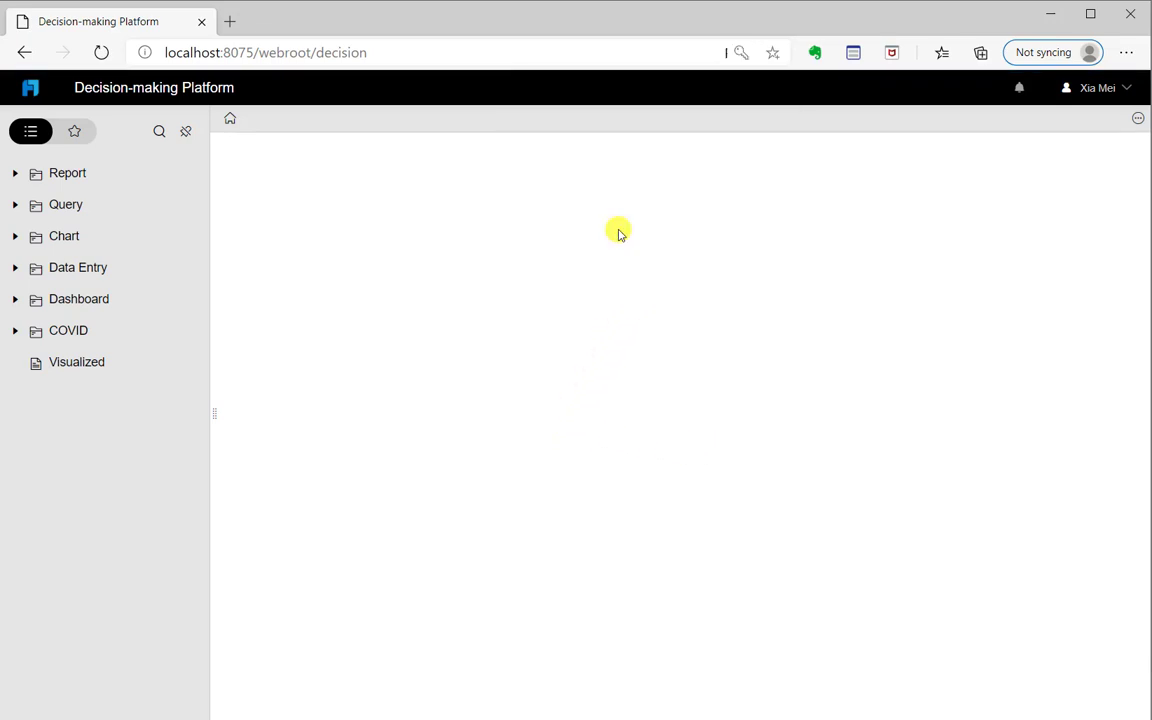
Open Visualized as this user, then sign out to the login page
click(129, 362)
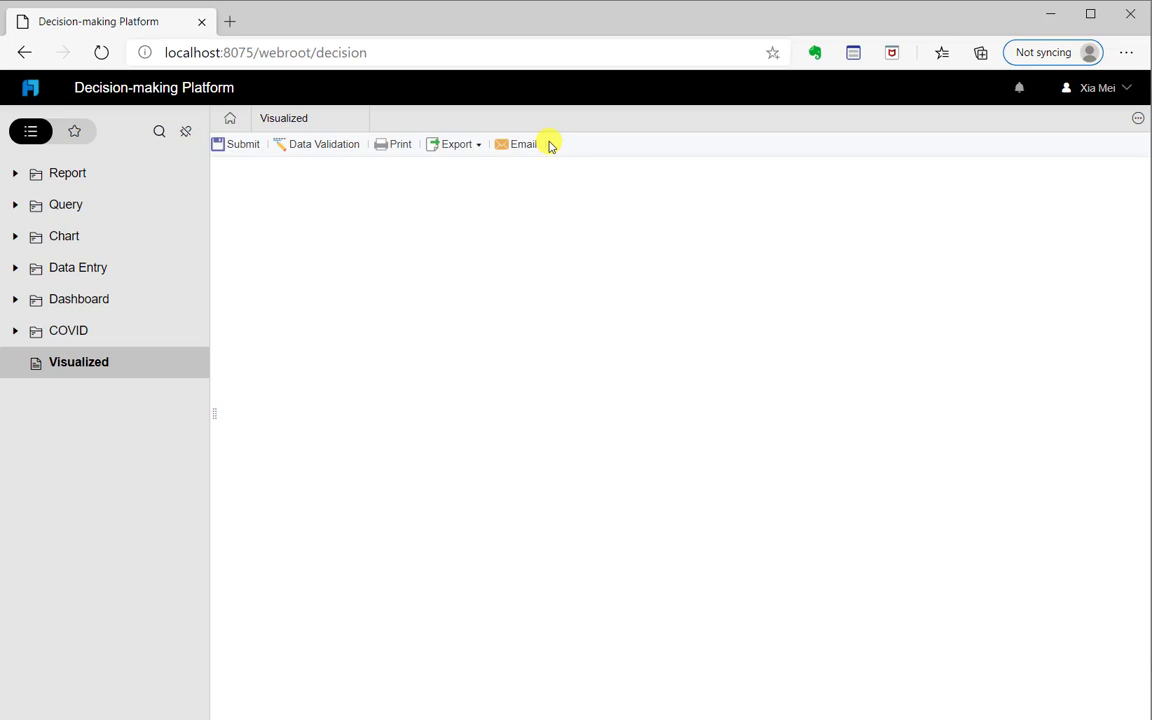
click(1127, 90)
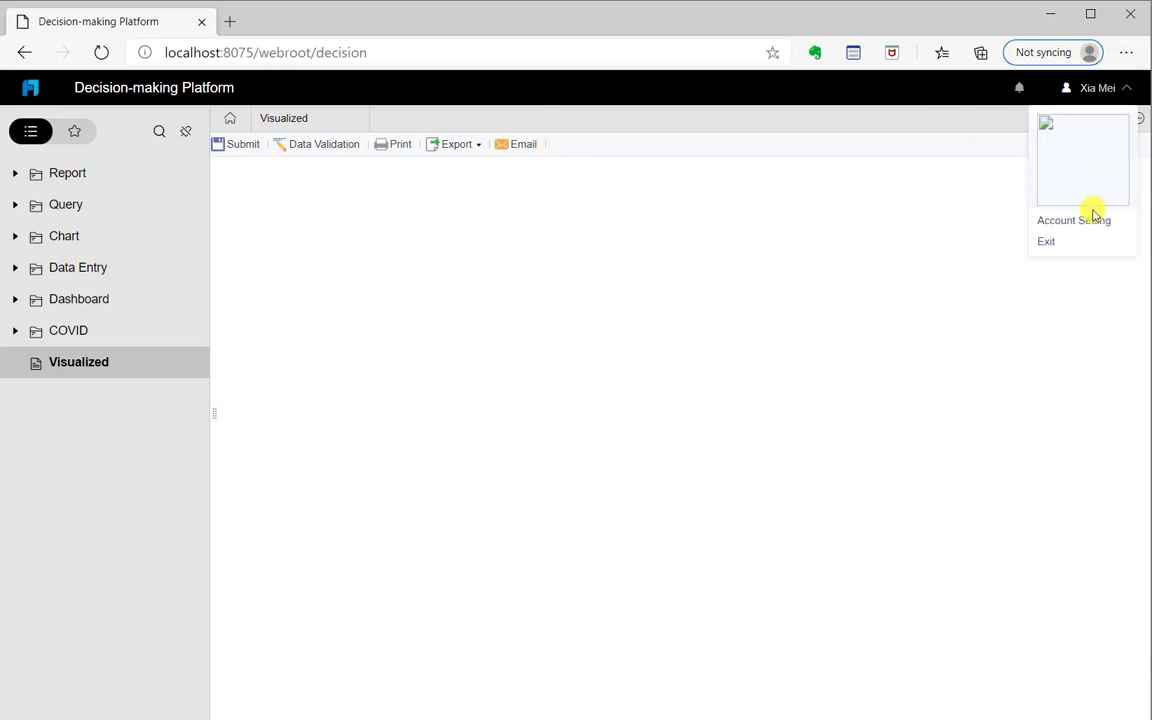
click(1080, 239)
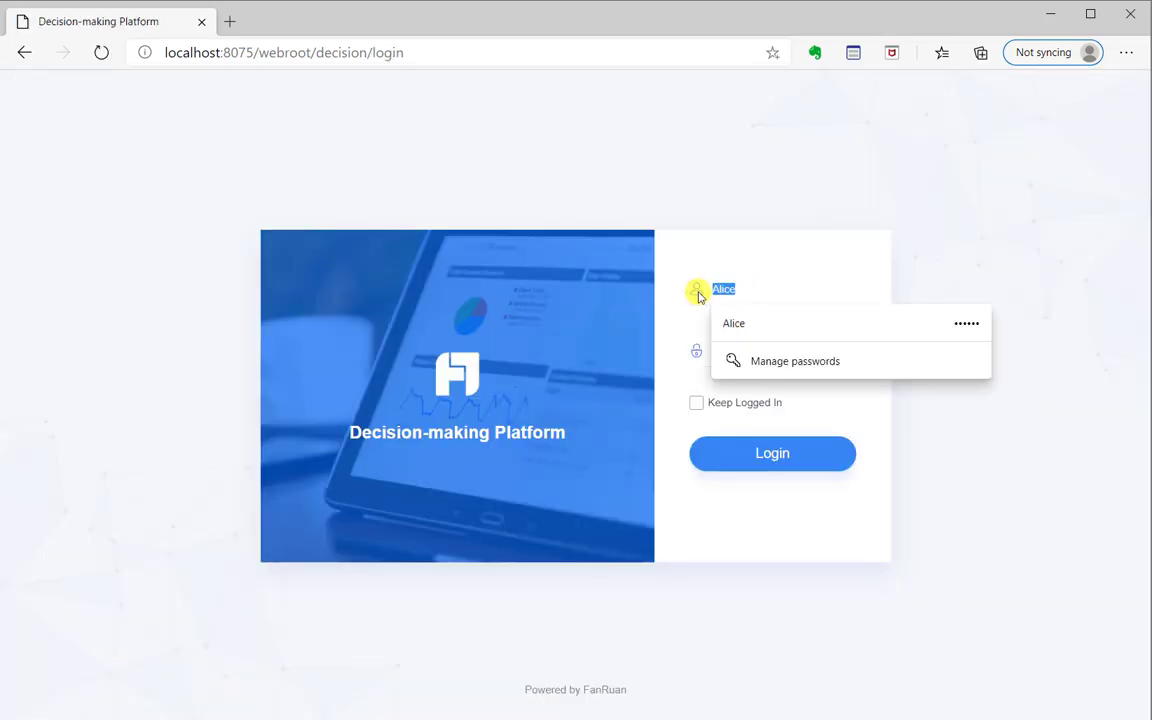
Log in with the edited username, save the password, and open Visualized
text(c)
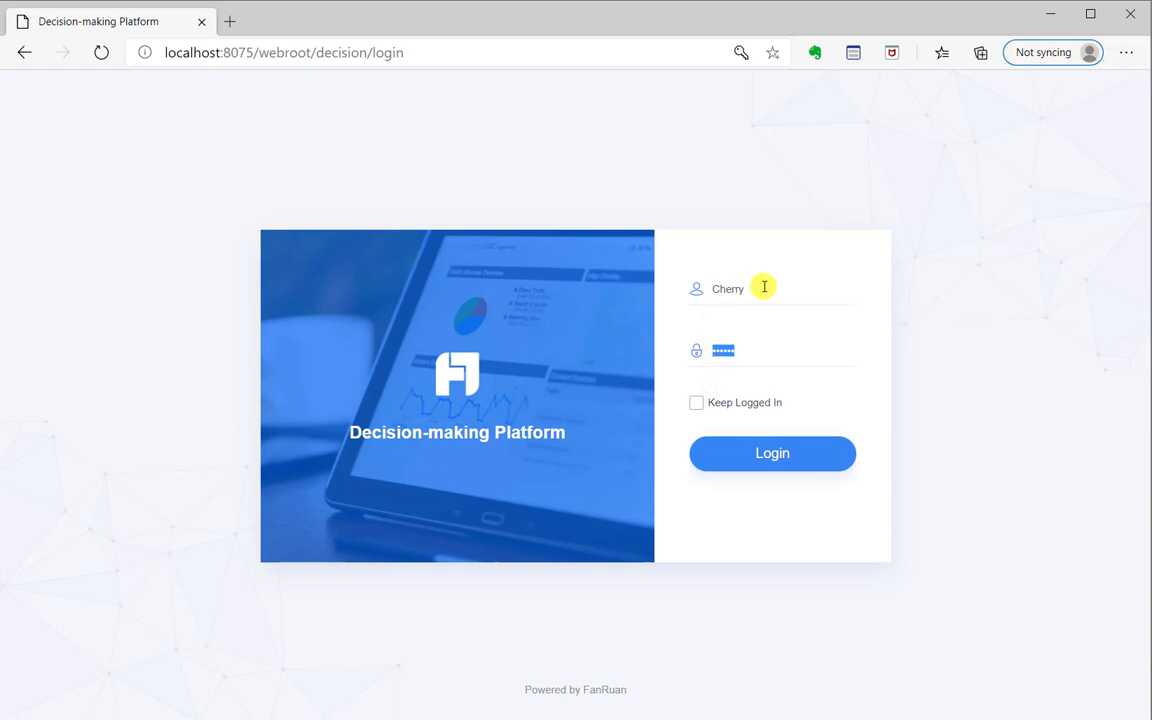
click(753, 455)
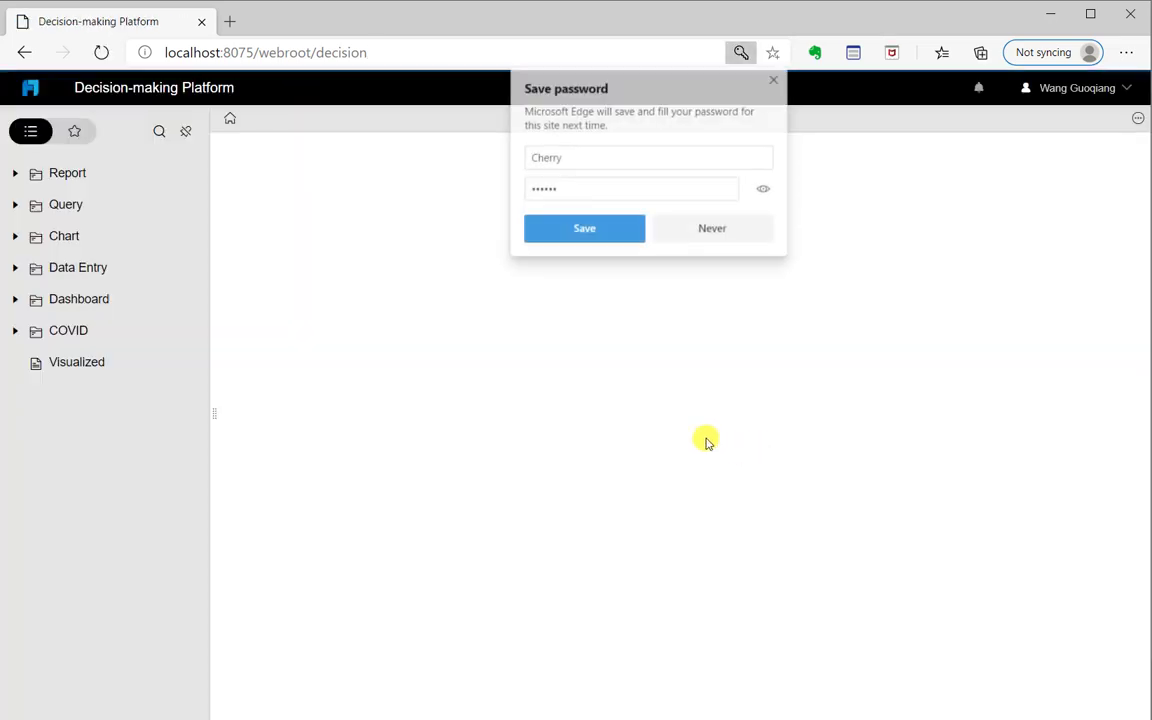
click(585, 229)
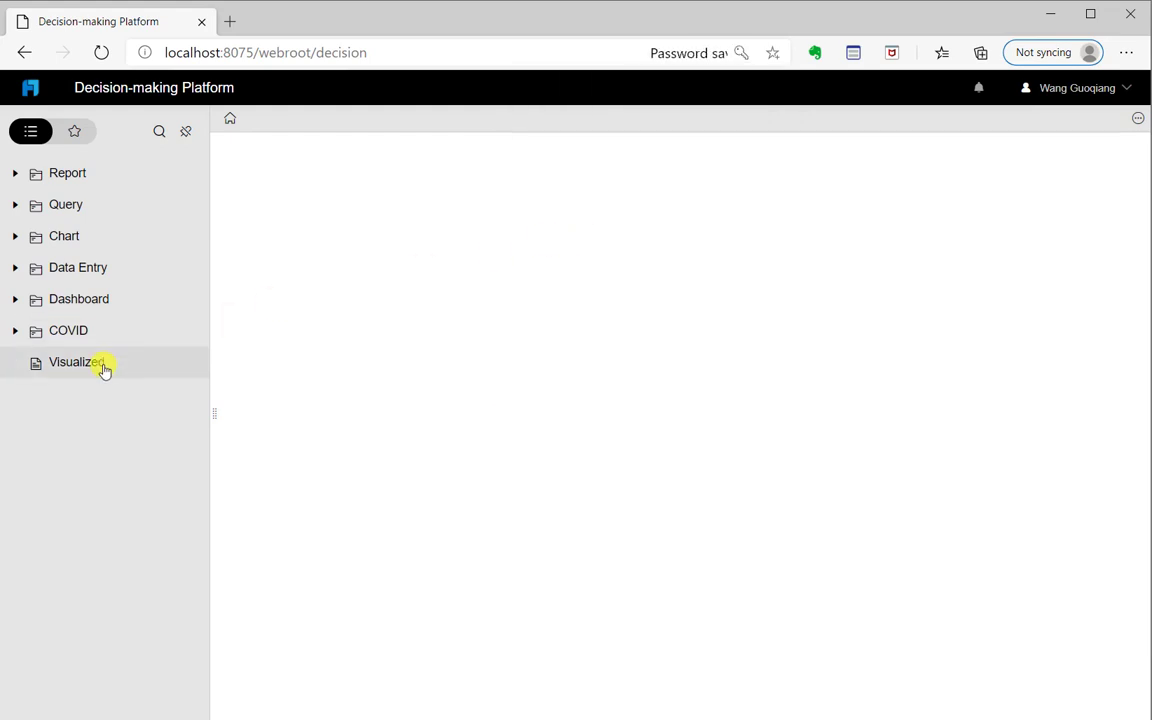
click(100, 364)
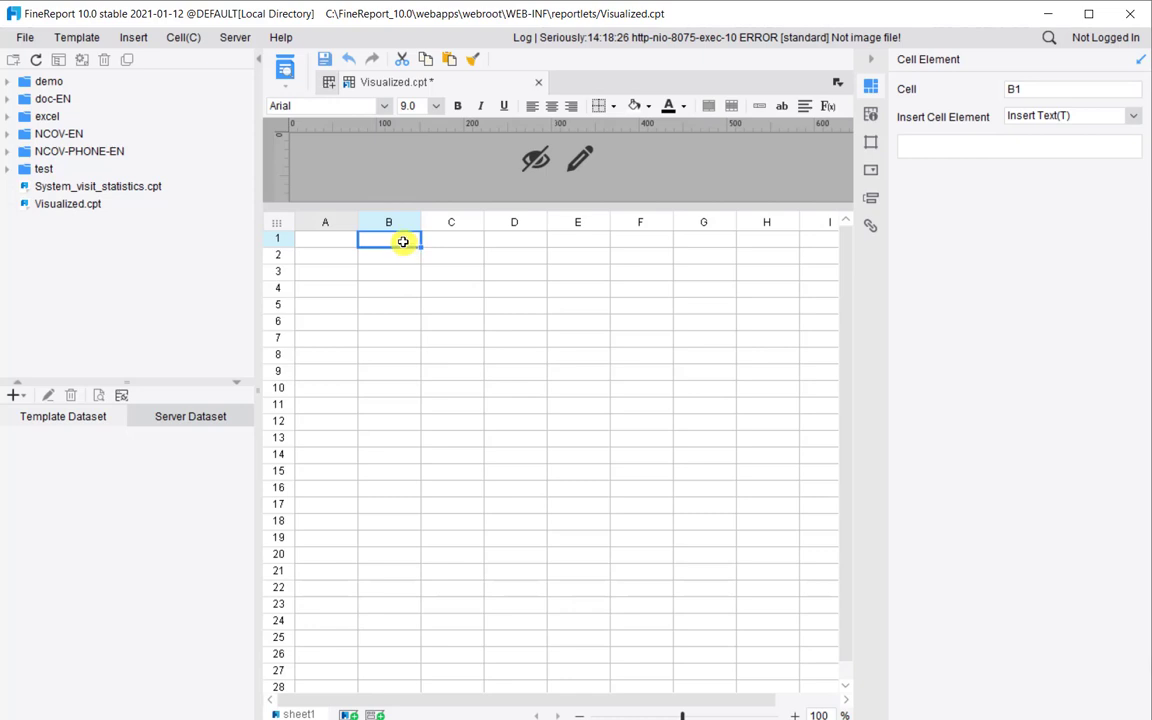
Enter three sample names into cells B1, B2 and B3
text(Anna)
key(Tab)
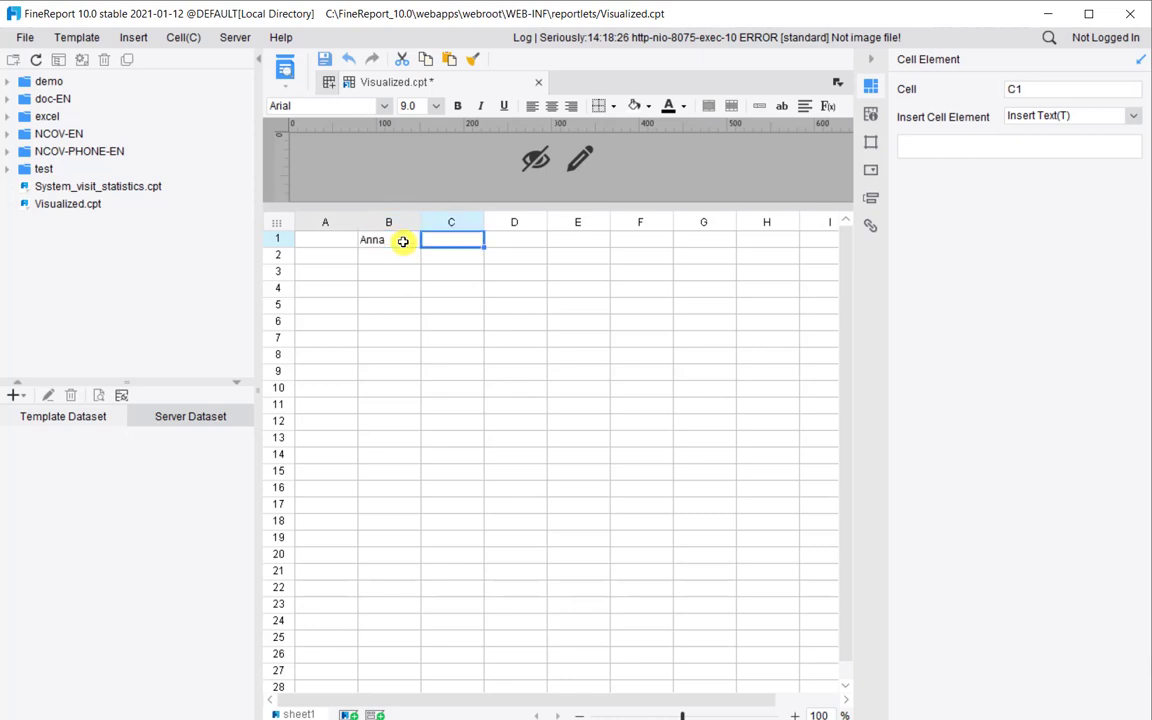
key(Down)
key(Left)
text(Alice)
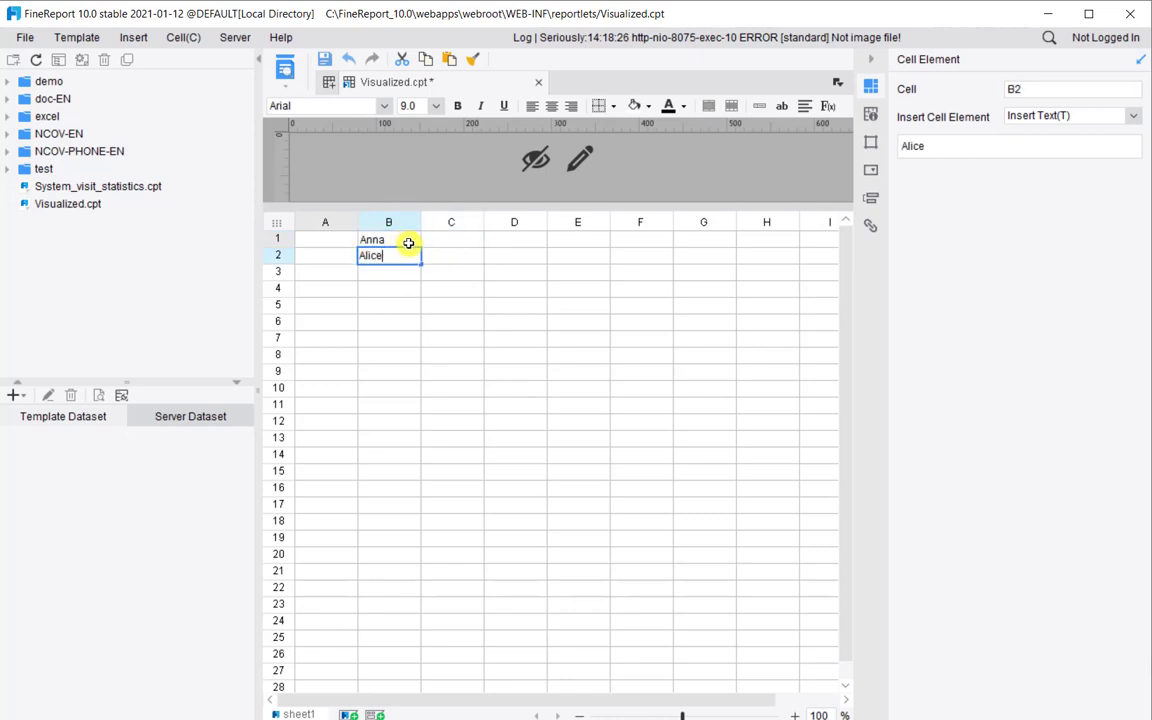
click(410, 272)
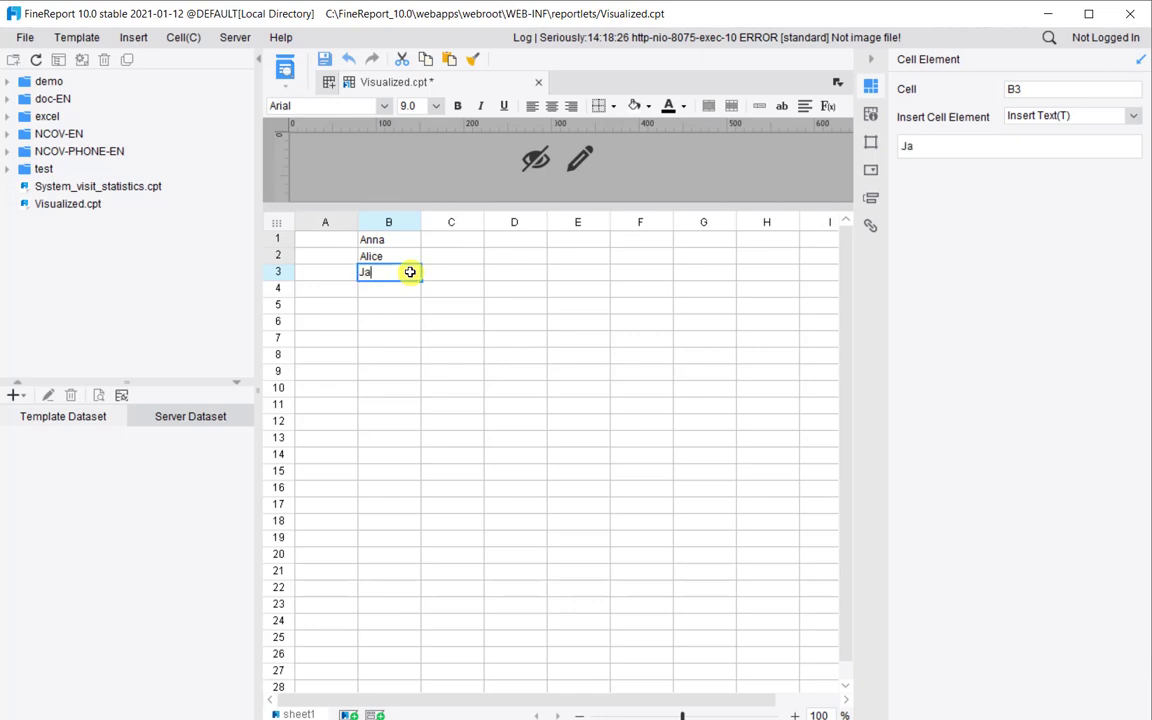
click(430, 241)
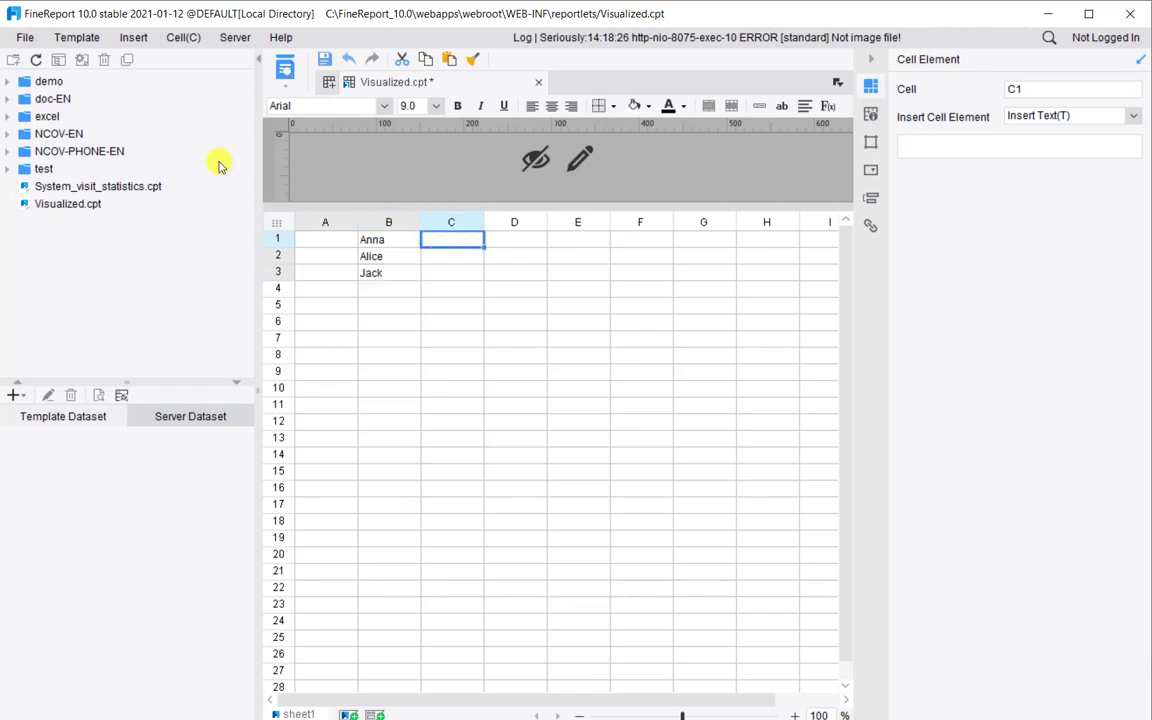
Put the template back into Edit Permissions mode
click(80, 37)
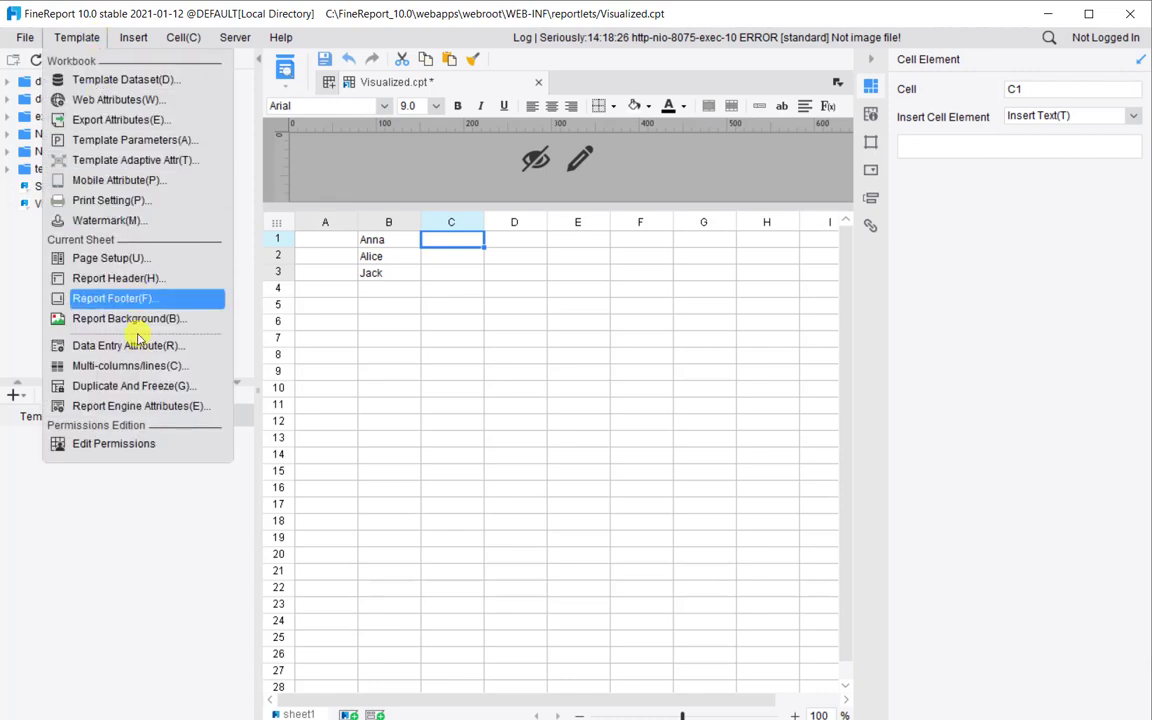
click(125, 449)
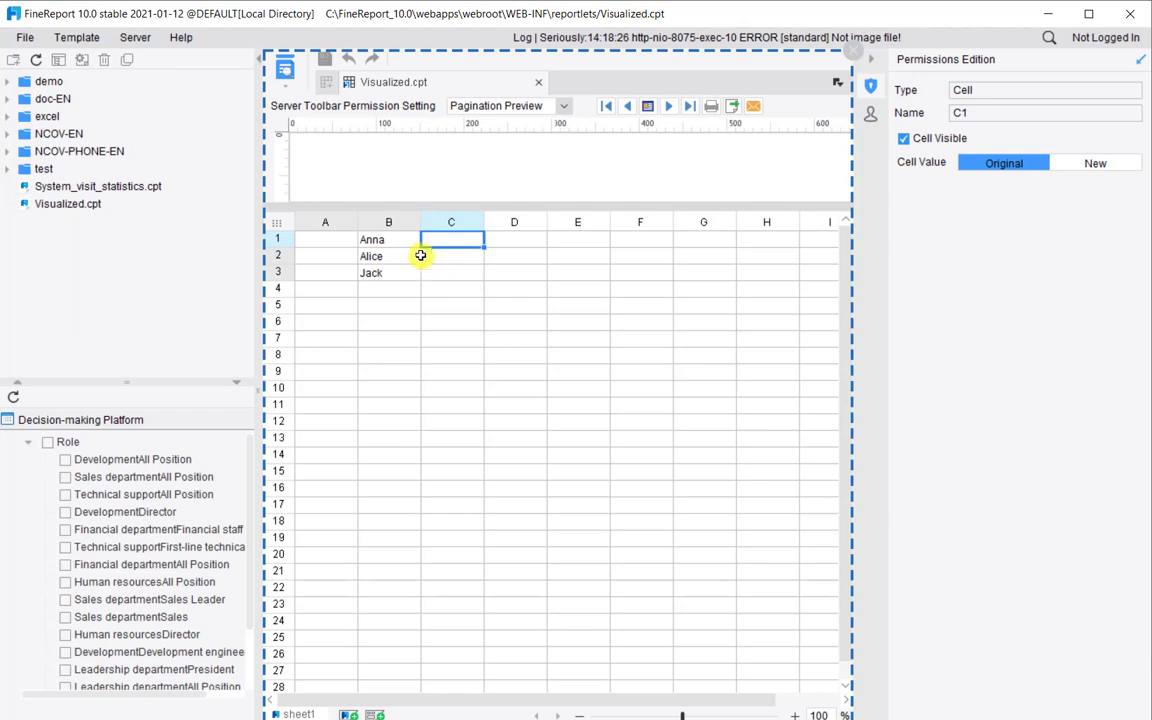
Uncheck Cell Visible for B2:B3 under the First-line technical support role and review configured roles
scroll(200, 468, down, 1)
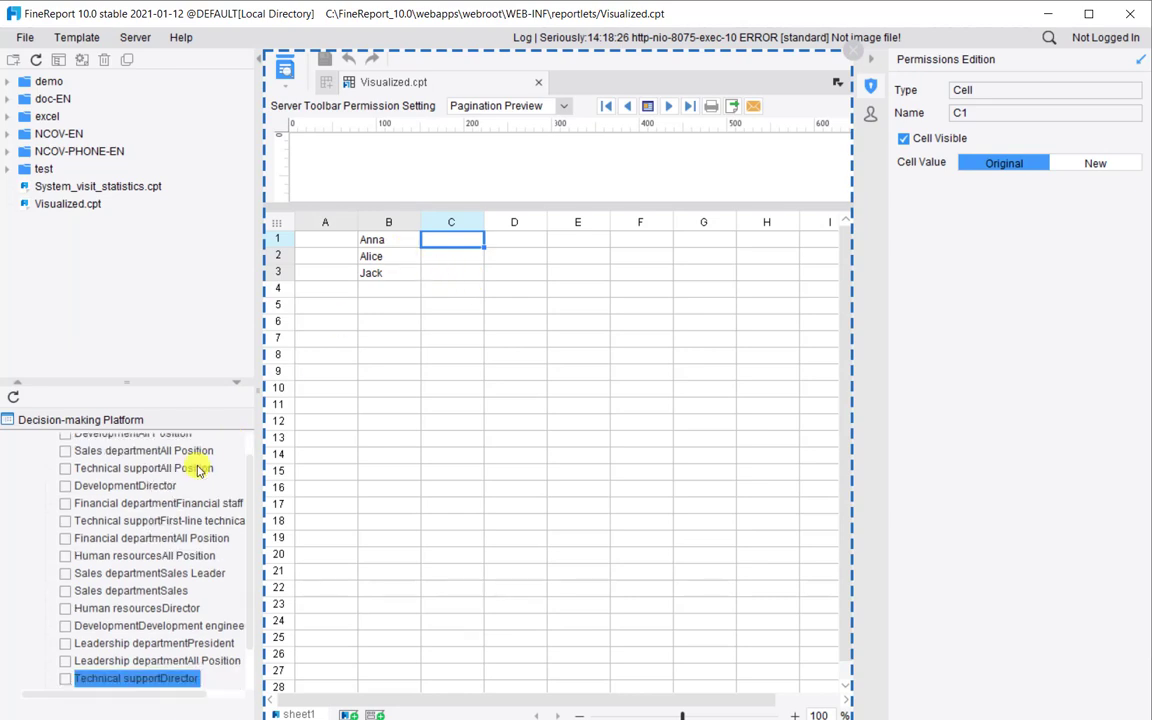
scroll(185, 470, down, 1)
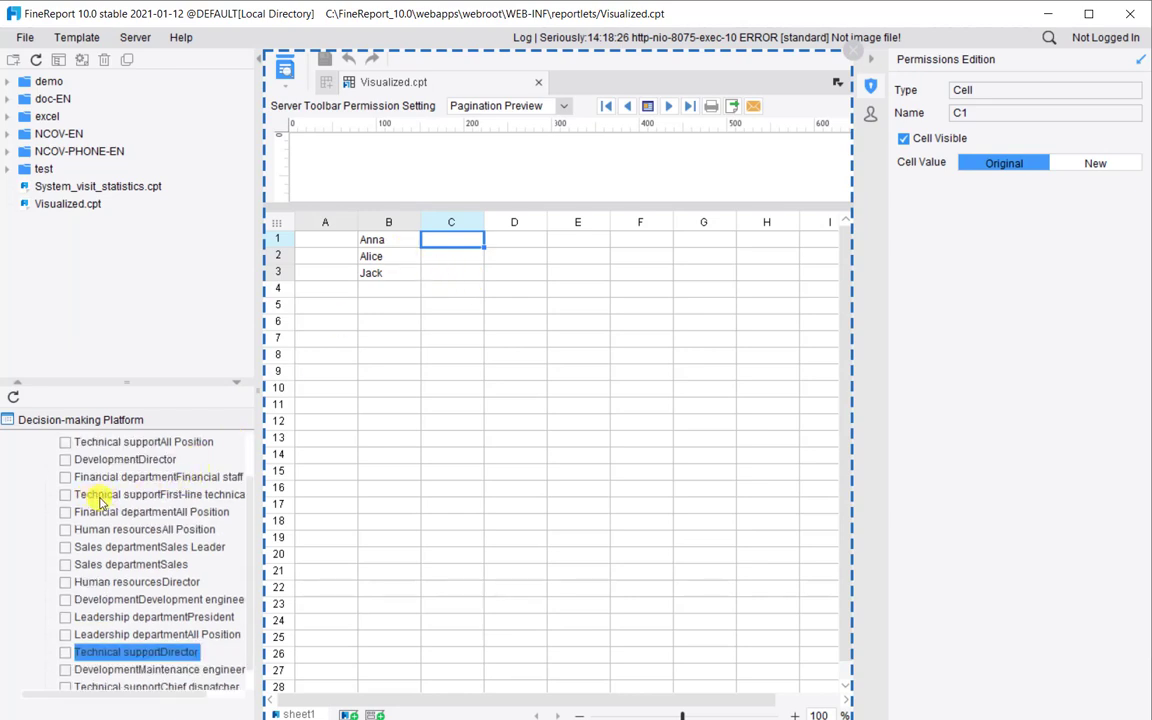
click(65, 494)
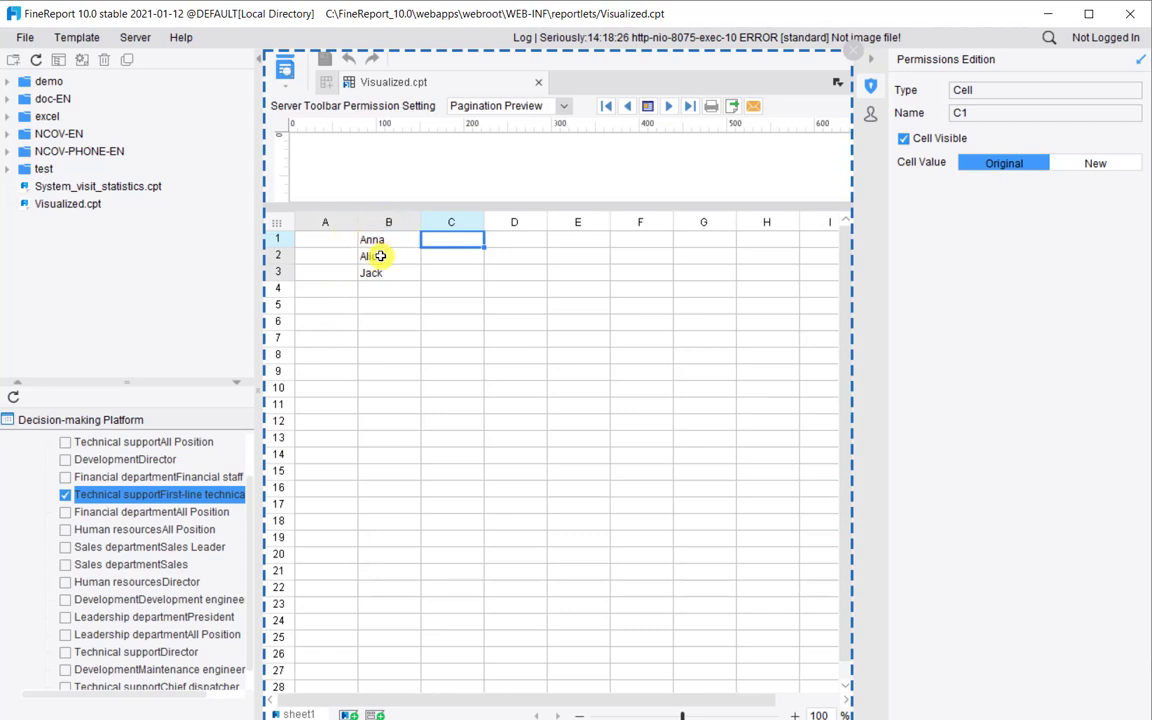
mouse_move(380, 256)
mouse_down()
mouse_move(380, 279)
mouse_move(380, 268)
mouse_up()
click(903, 138)
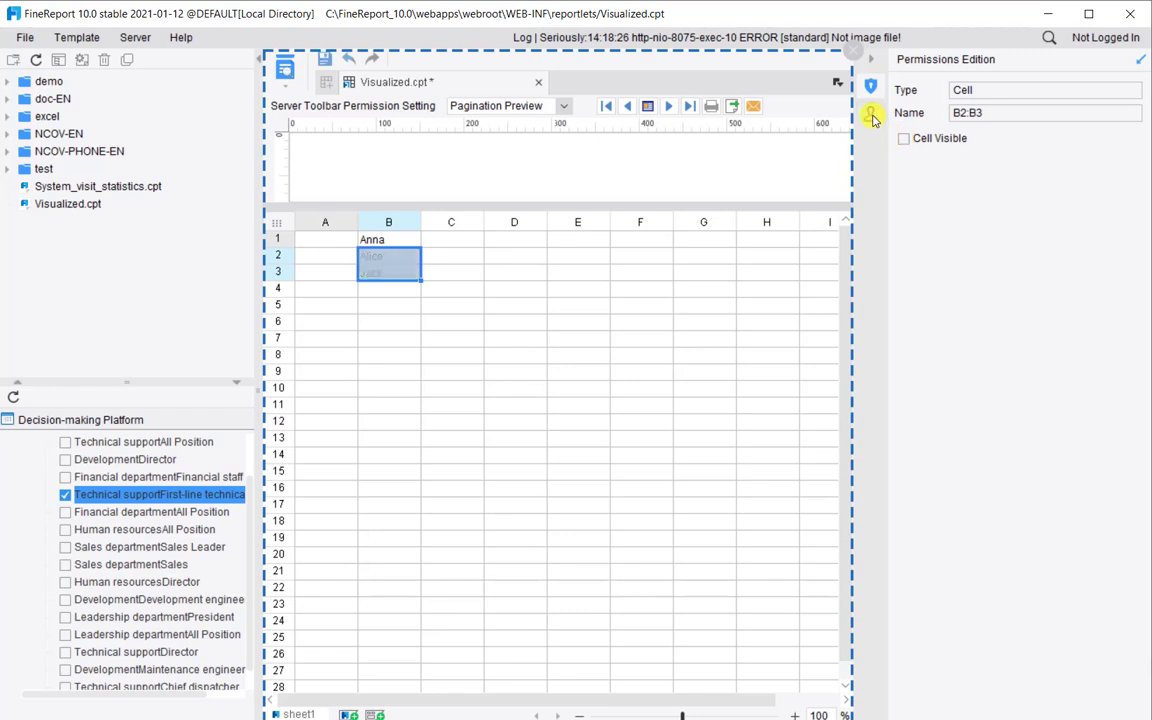
click(871, 115)
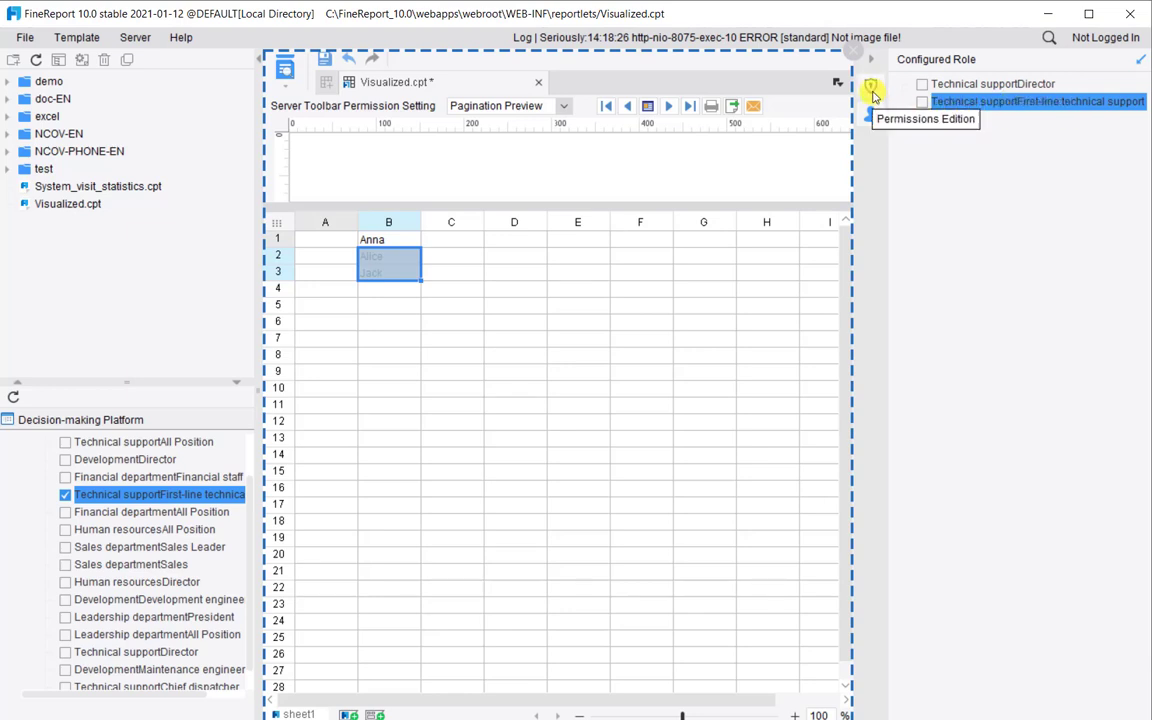
click(872, 93)
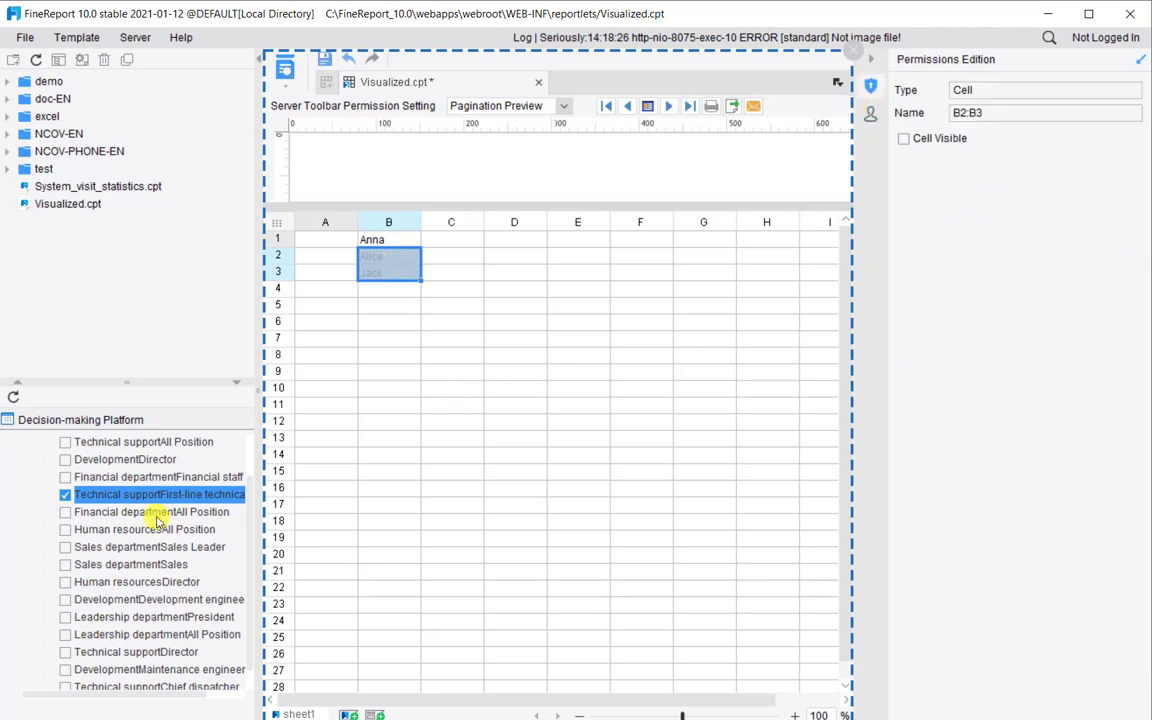
scroll(140, 466, down, 1)
Uncheck Cell Visible for B1:B2 under Chief dispatcher, then select the Technical supportDirector role
click(445, 370)
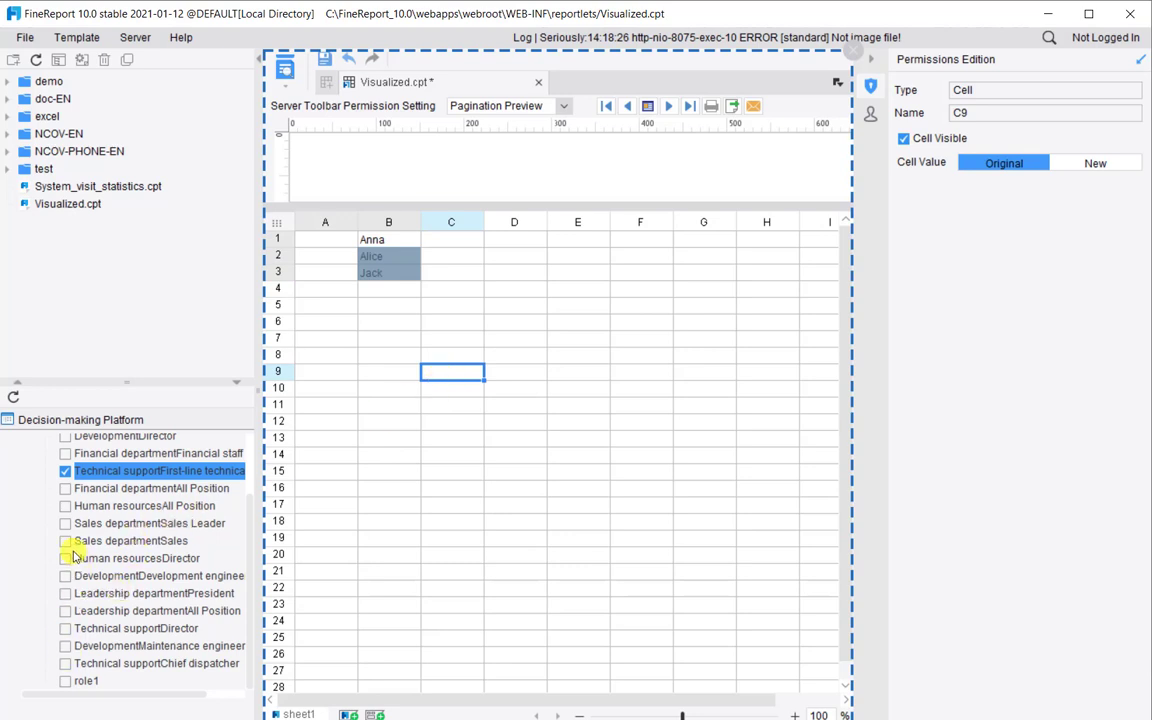
click(63, 667)
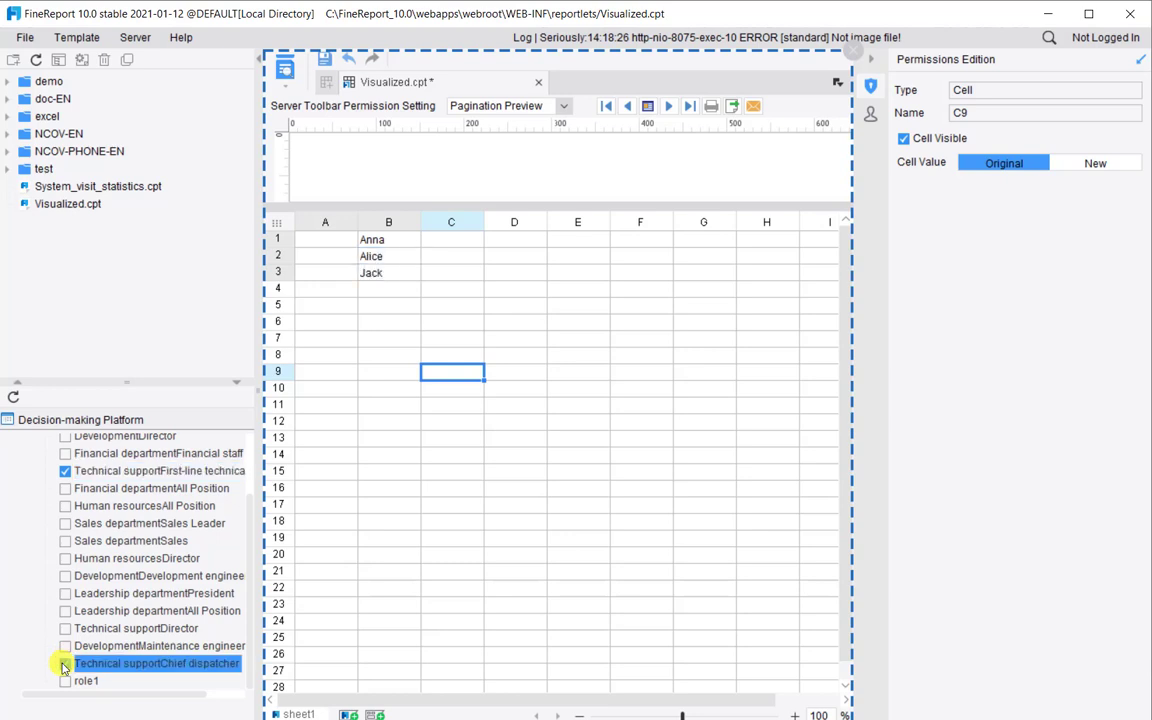
click(63, 667)
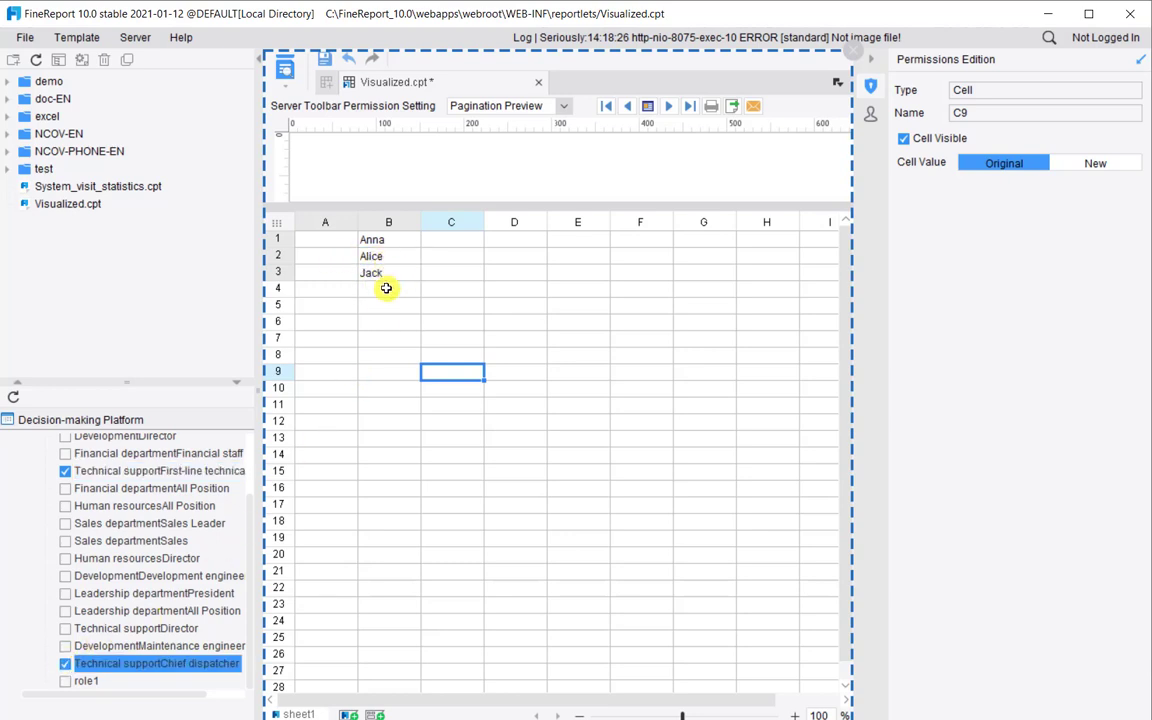
drag(383, 240, 383, 256)
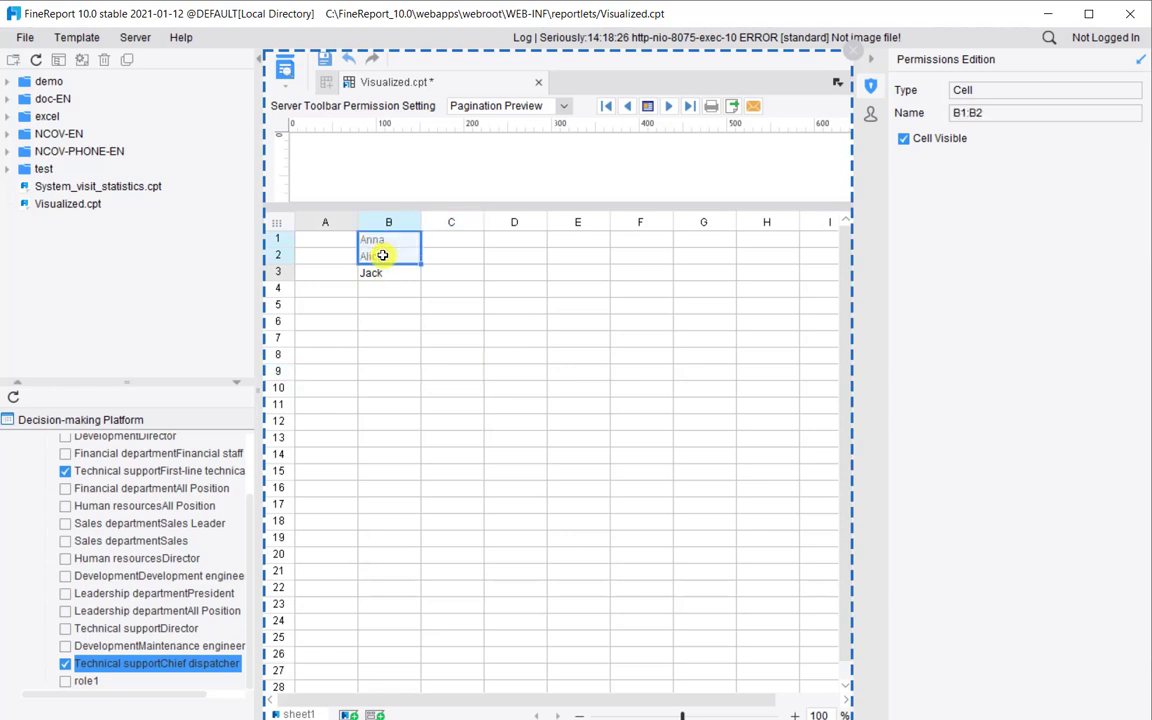
click(904, 139)
click(904, 139)
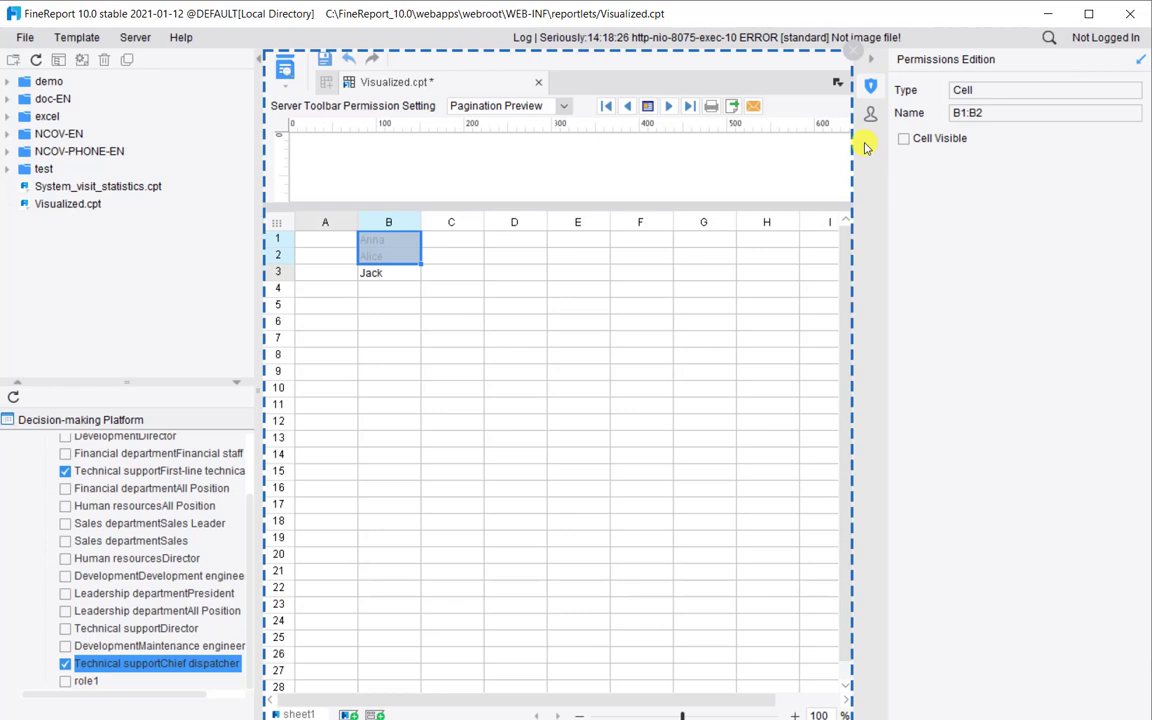
click(869, 118)
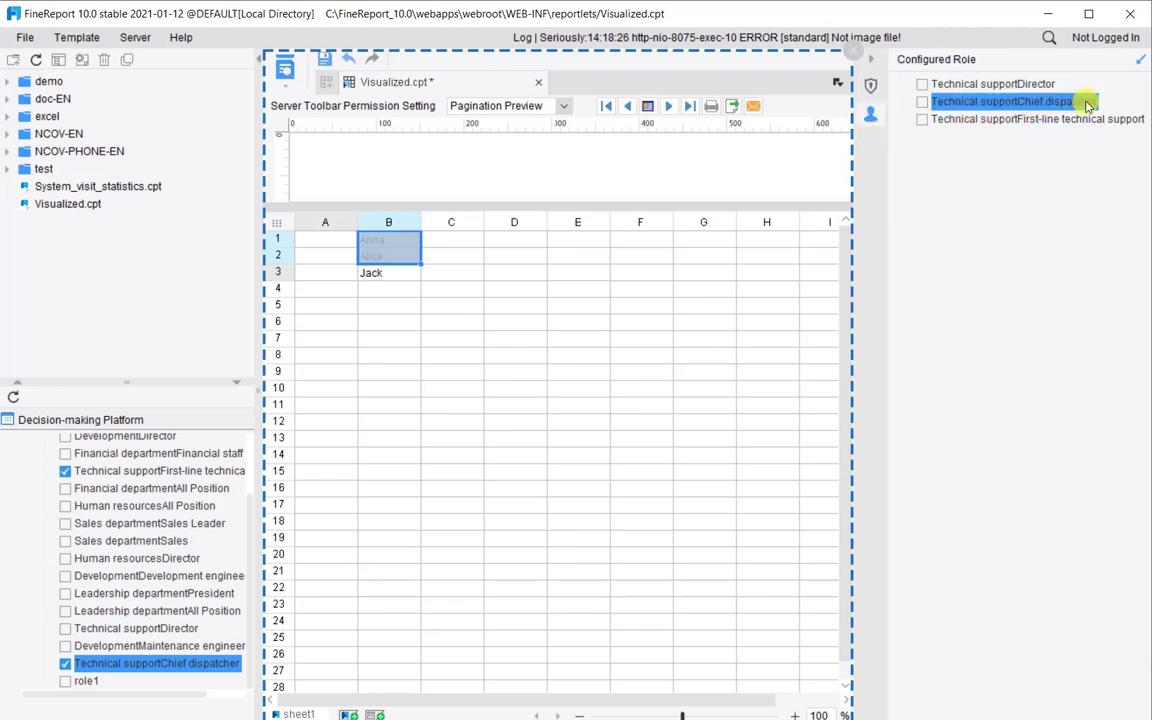
click(411, 371)
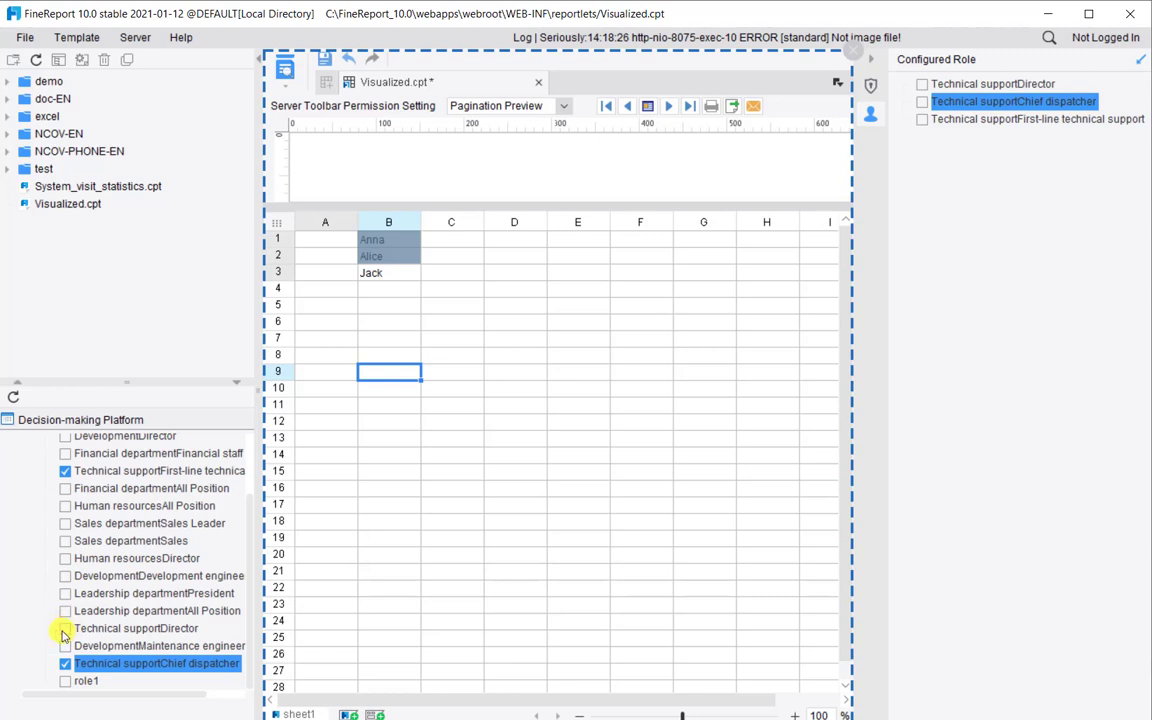
click(64, 629)
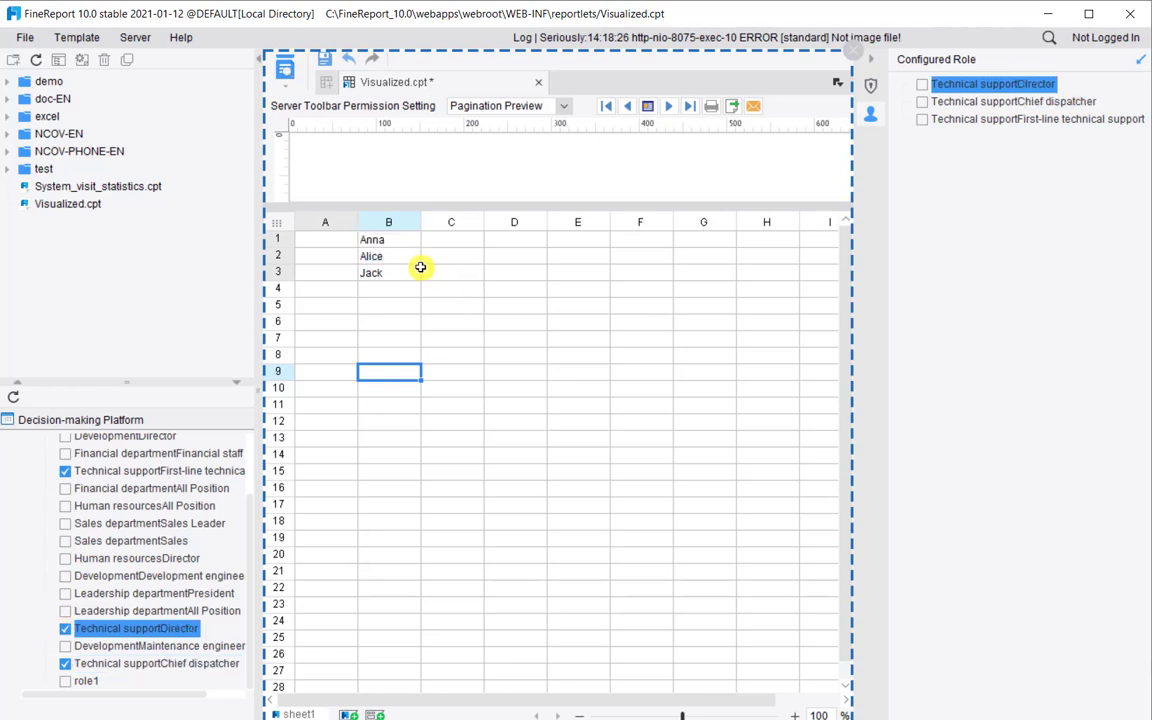
Give cell A2 a new replacement Cell Value for the Technical supportDirector role
click(335, 257)
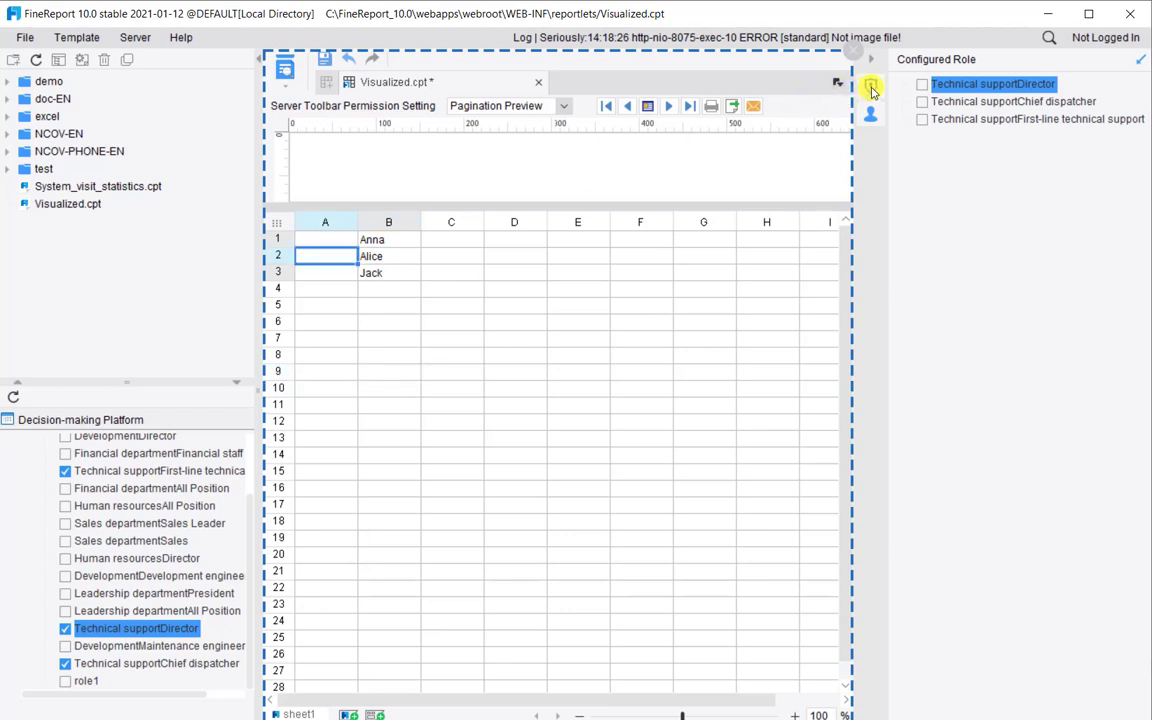
click(871, 88)
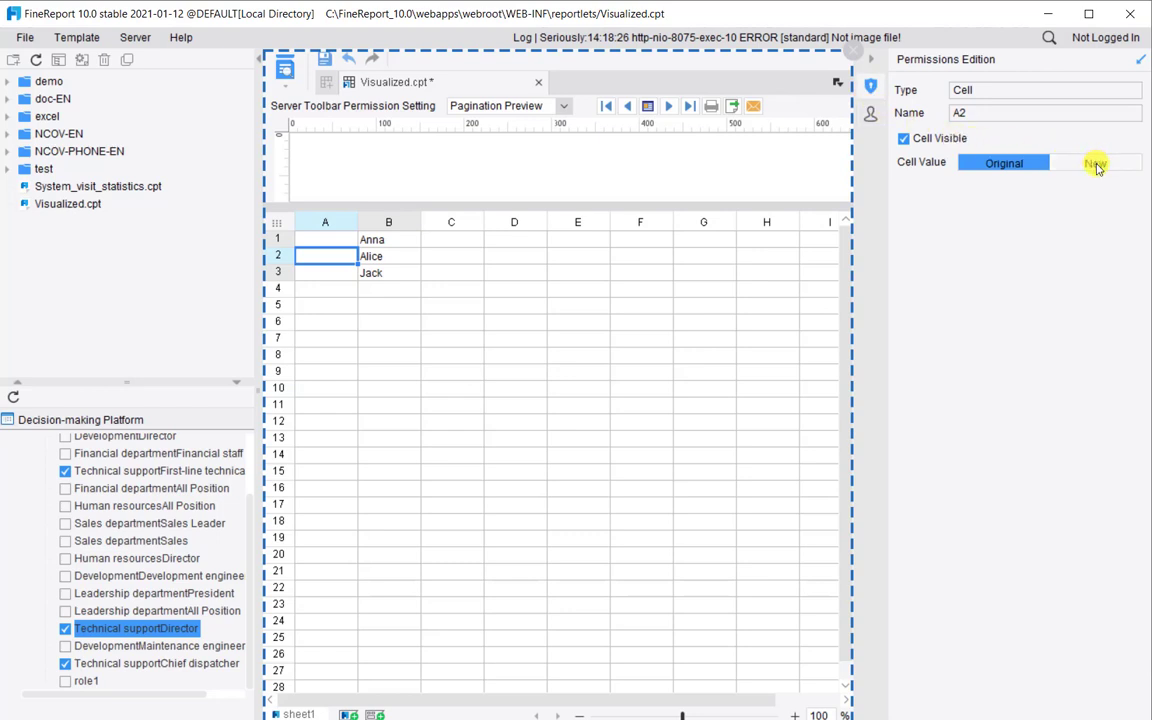
click(1096, 164)
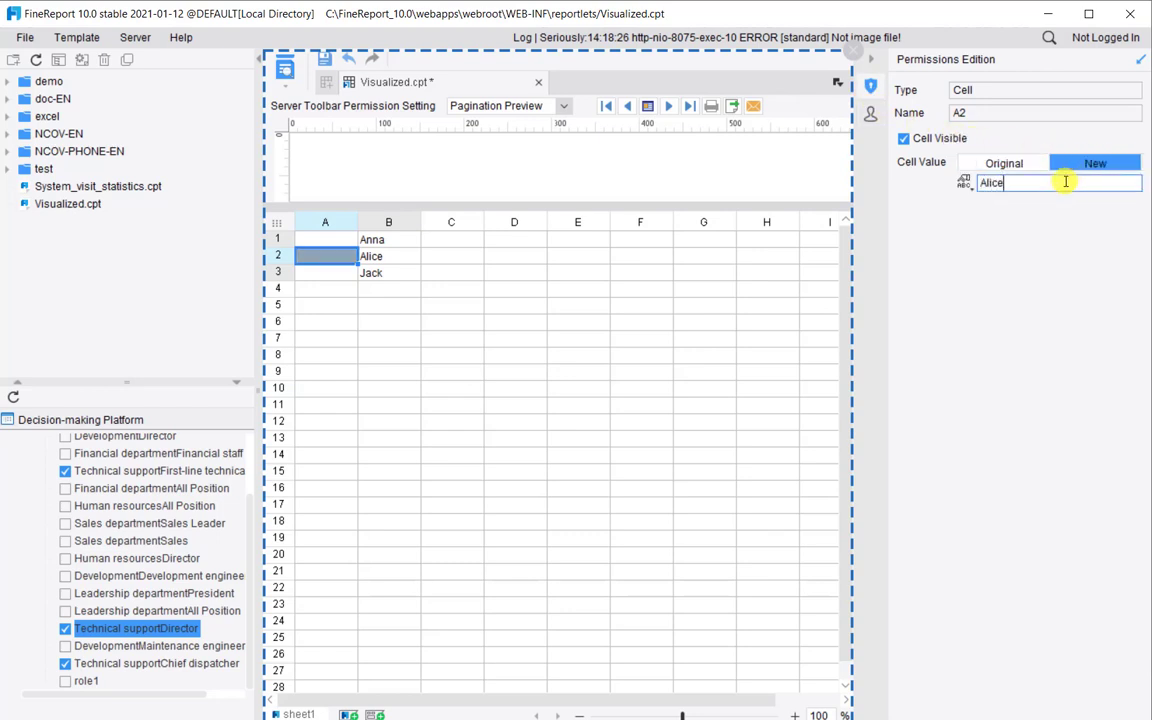
click(1090, 238)
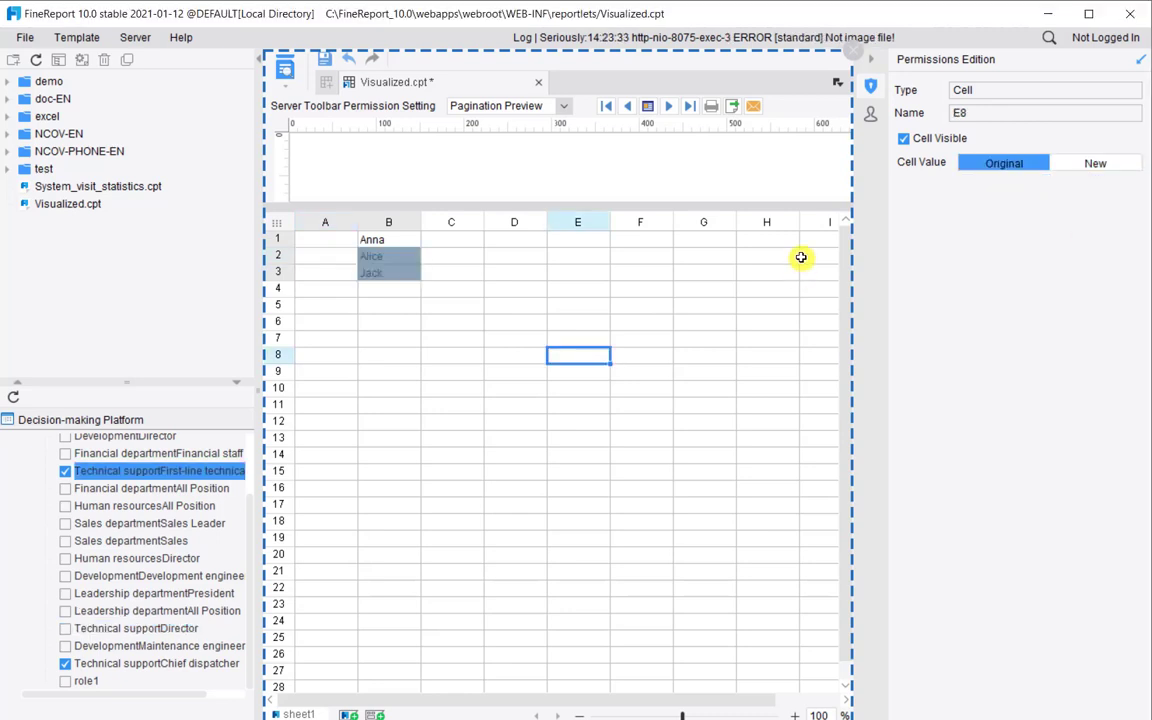
click(805, 260)
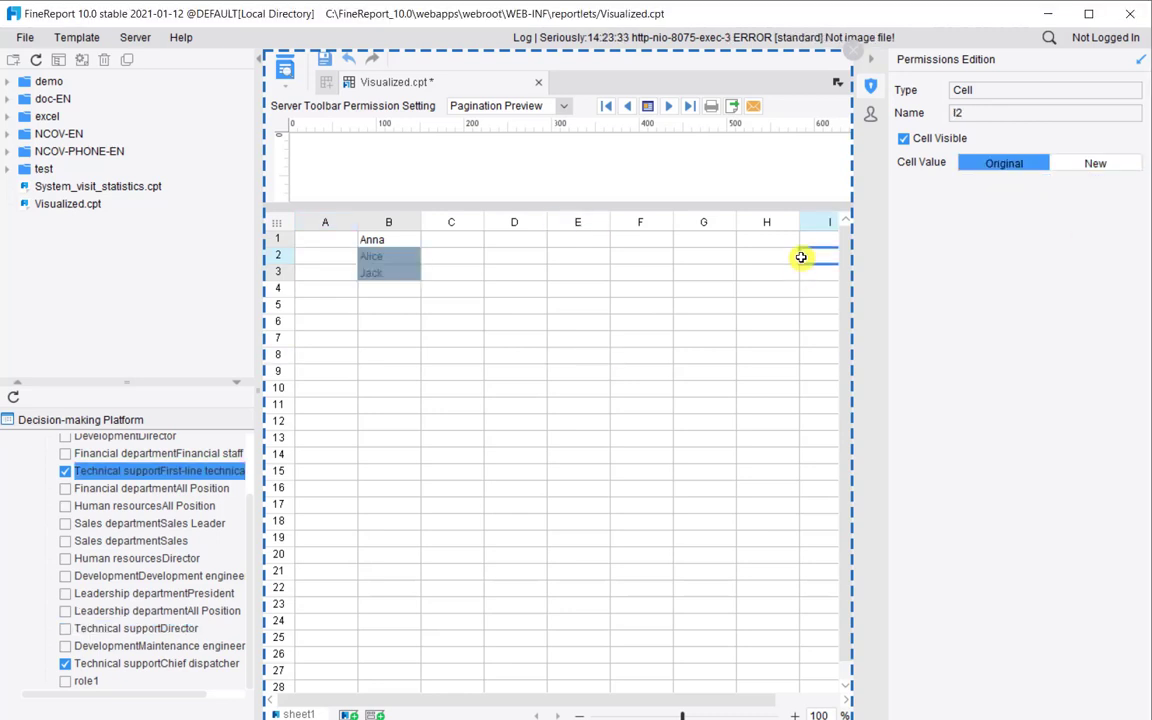
Review Director, Chief dispatcher and First-line support settings, then exit permission mode
click(871, 115)
click(966, 88)
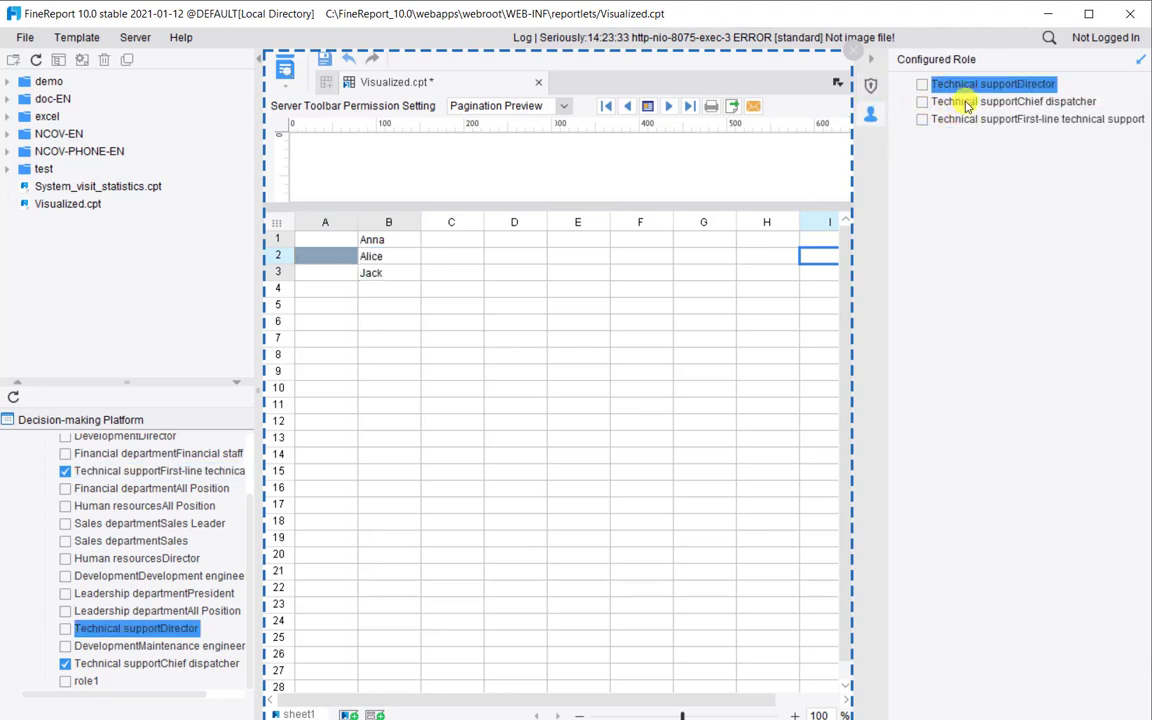
click(966, 104)
click(979, 120)
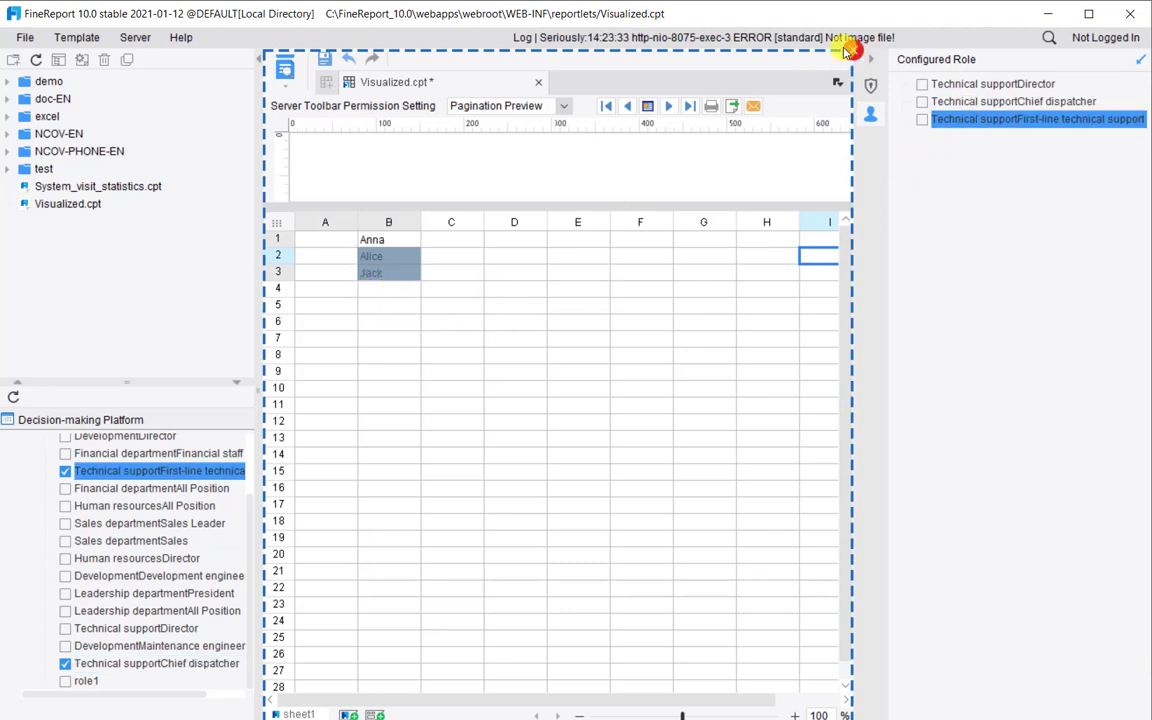
click(848, 49)
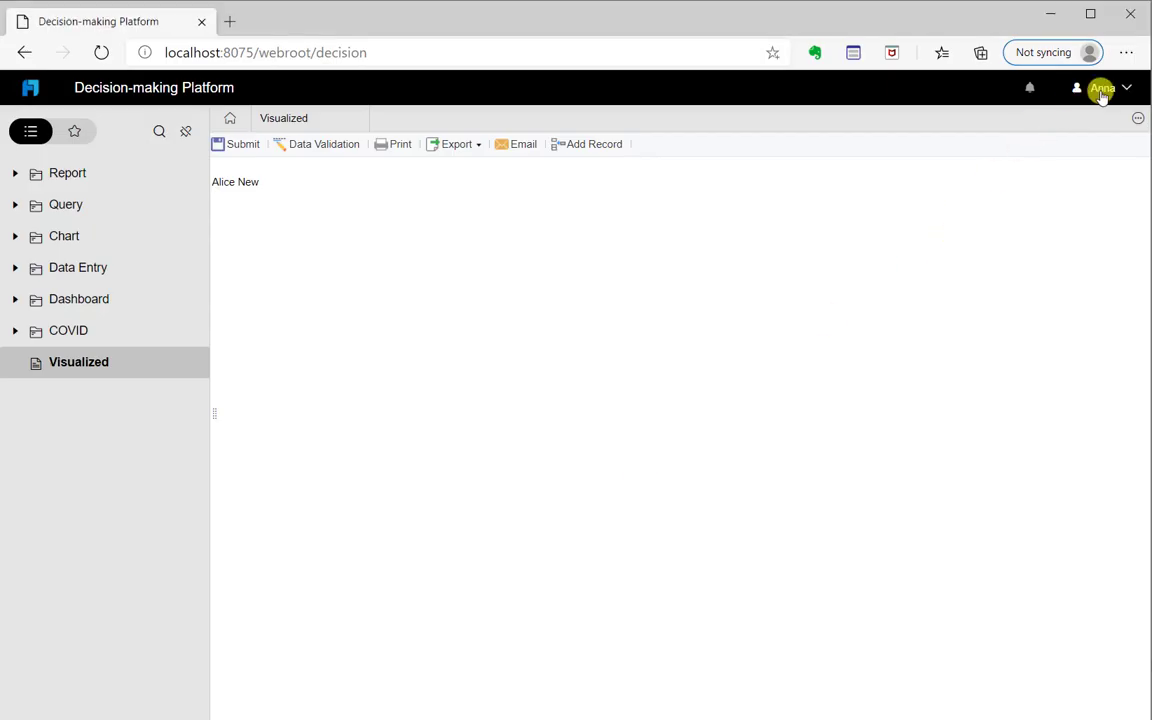
Sign out of the platform and log back in with the prefilled saved account
click(1100, 87)
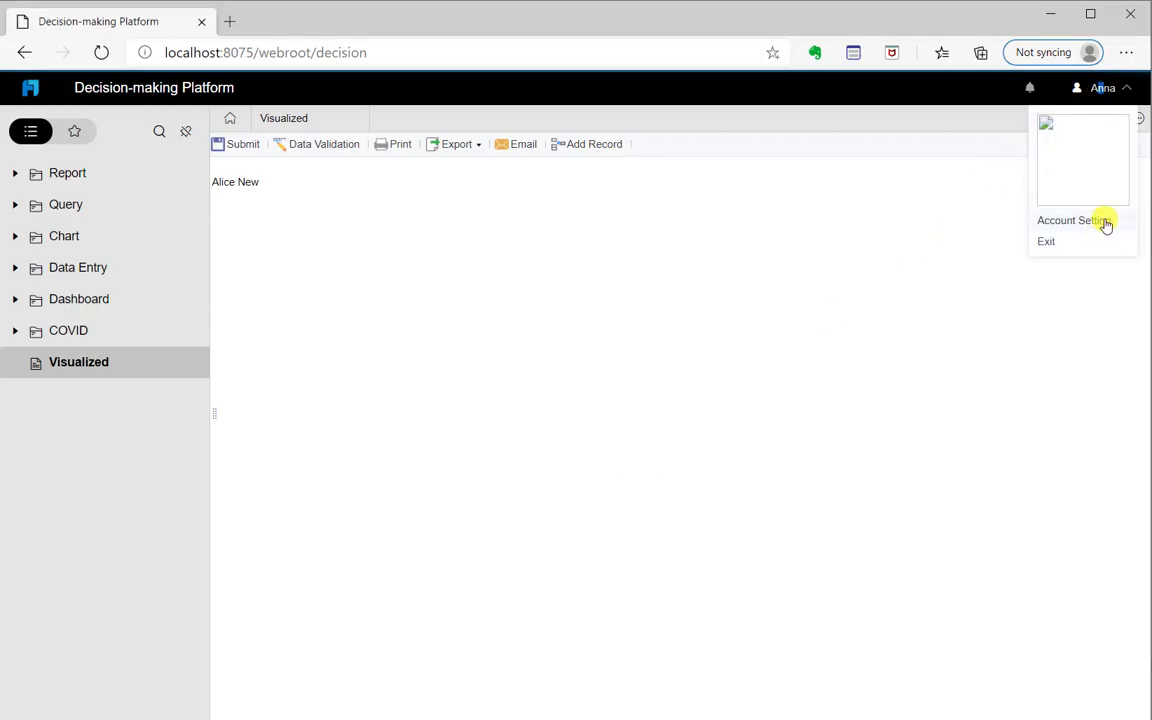
click(1100, 242)
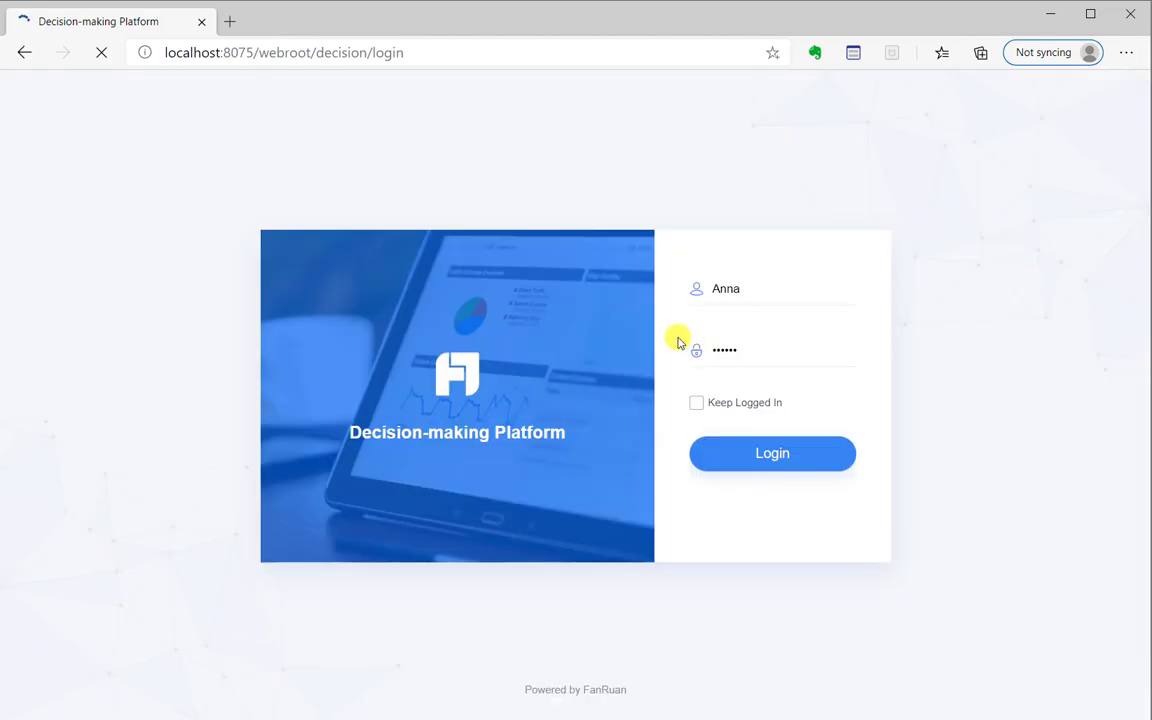
click(748, 297)
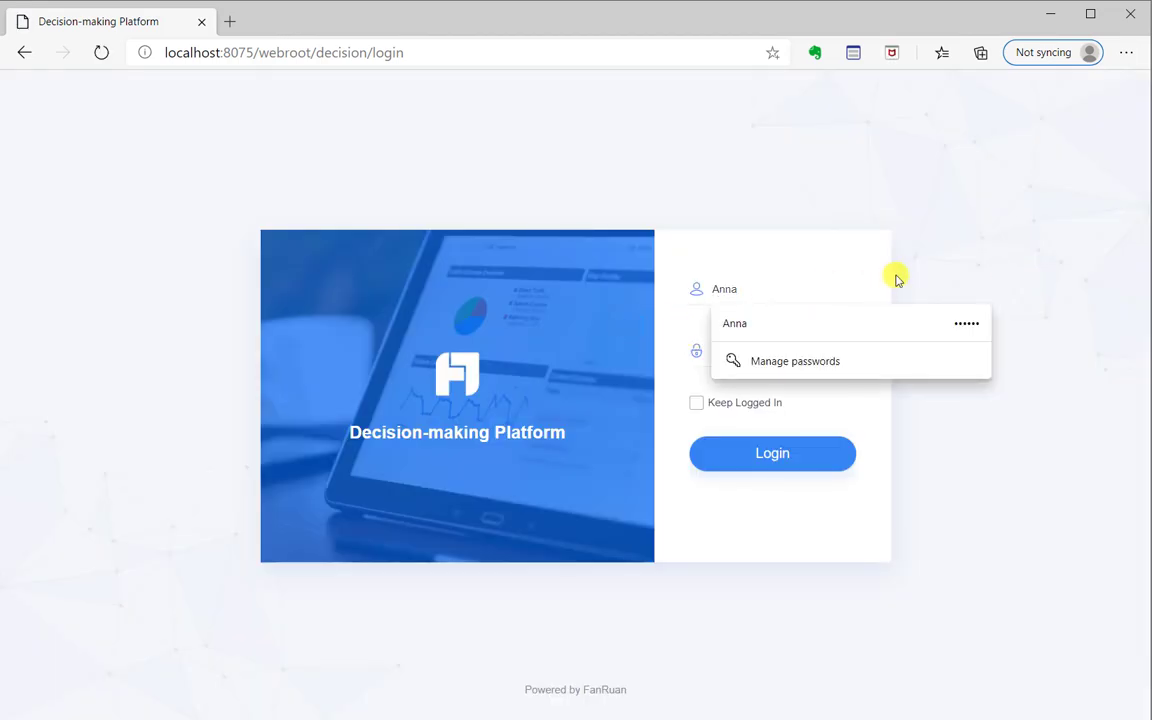
click(898, 279)
click(780, 456)
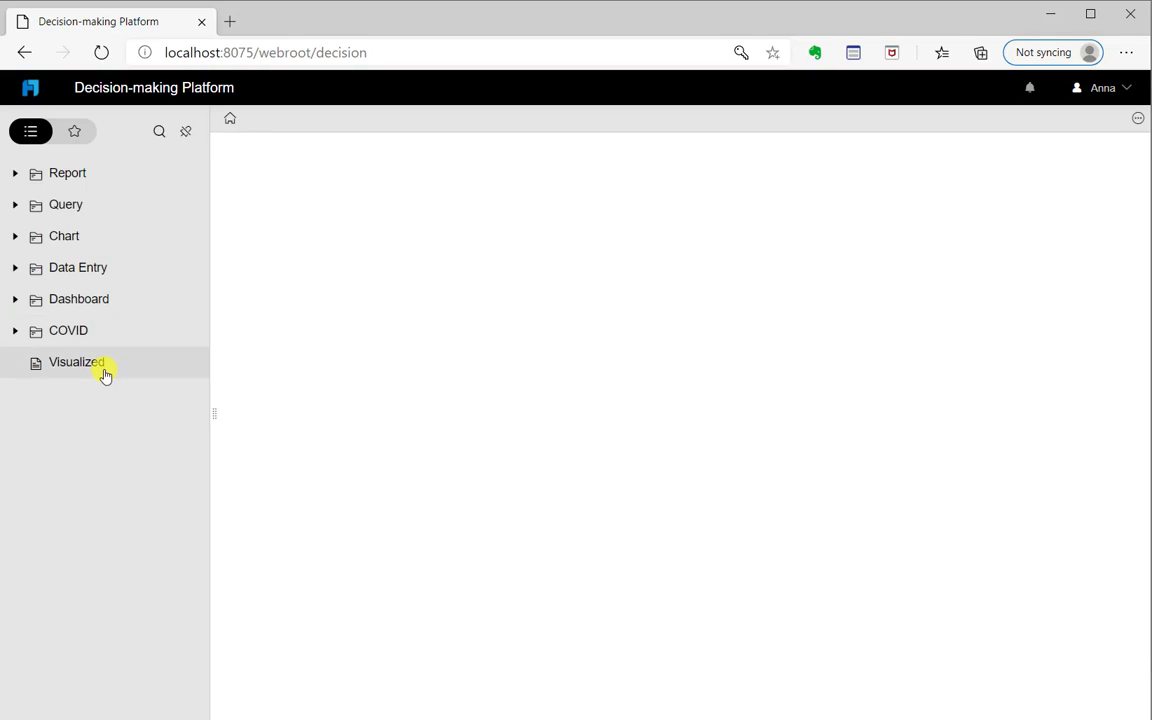
Open the Visualized report, which shows a single name, then sign out
click(104, 372)
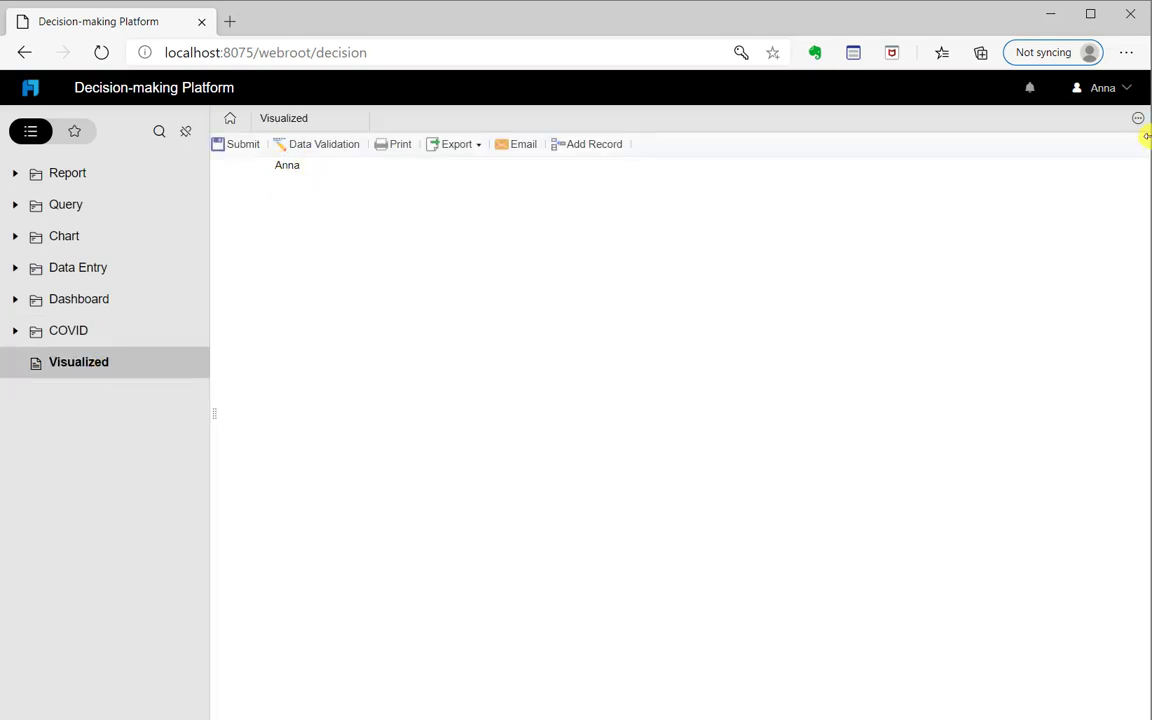
click(1131, 94)
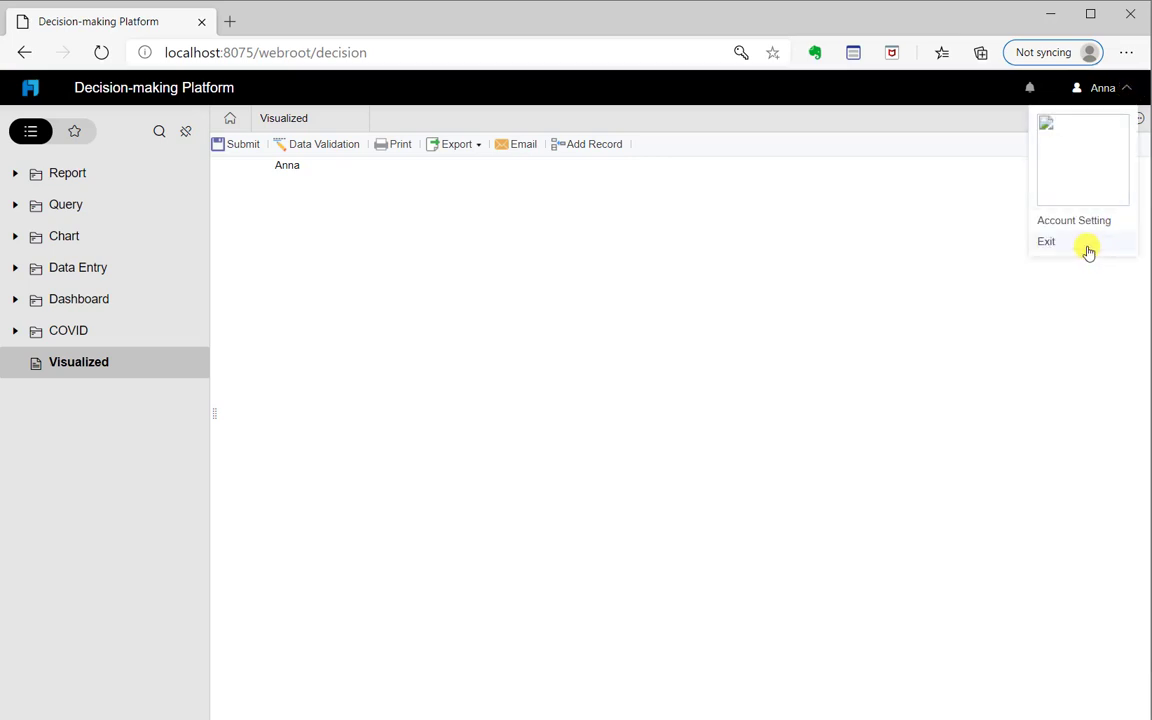
click(1088, 249)
Log in as the second user and open the Visualized report showing every name plus the new value
drag(768, 287, 711, 292)
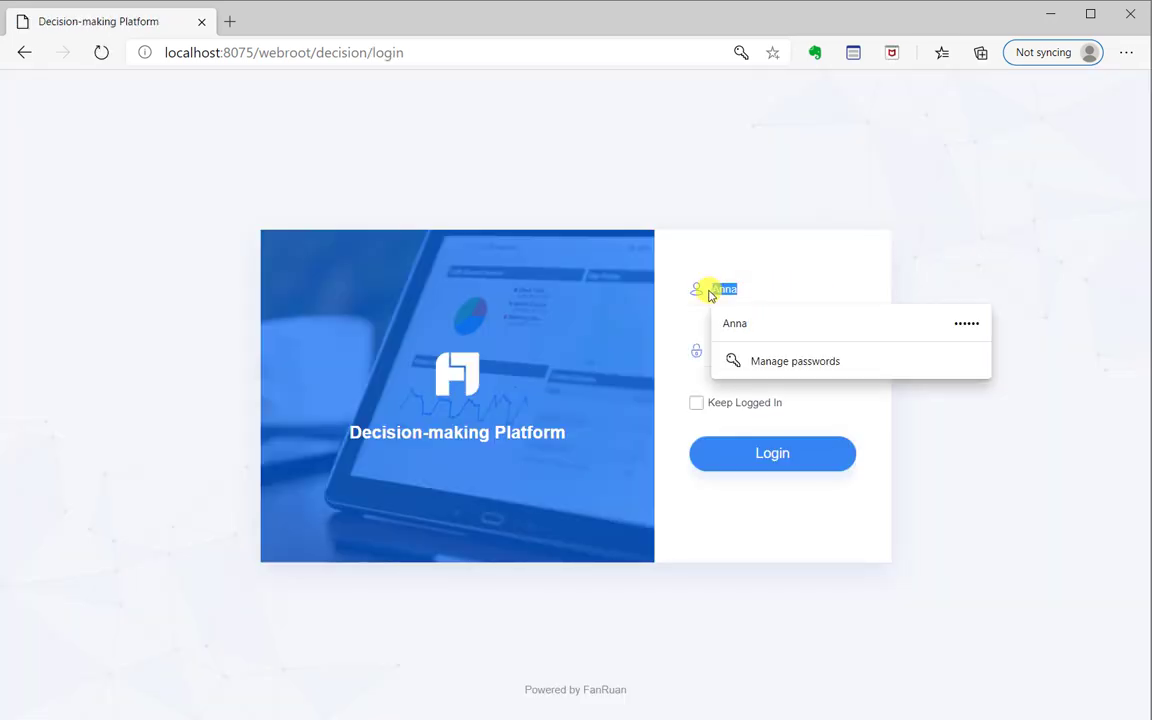
text(Alice)
click(951, 262)
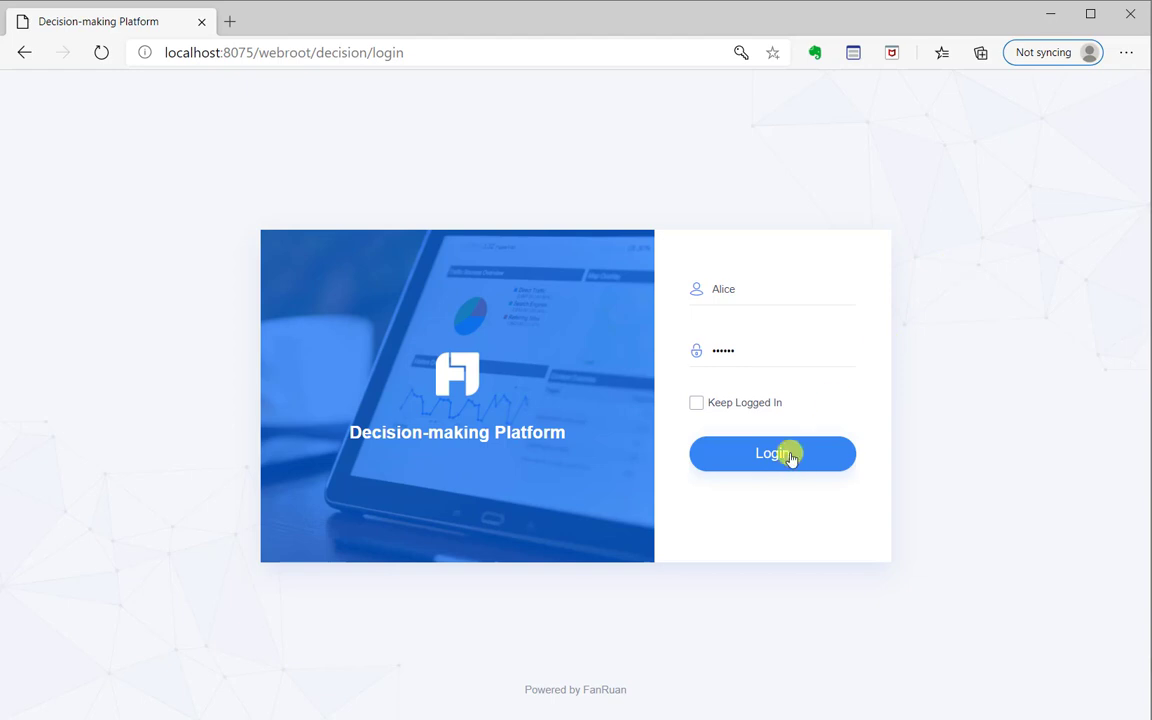
click(789, 456)
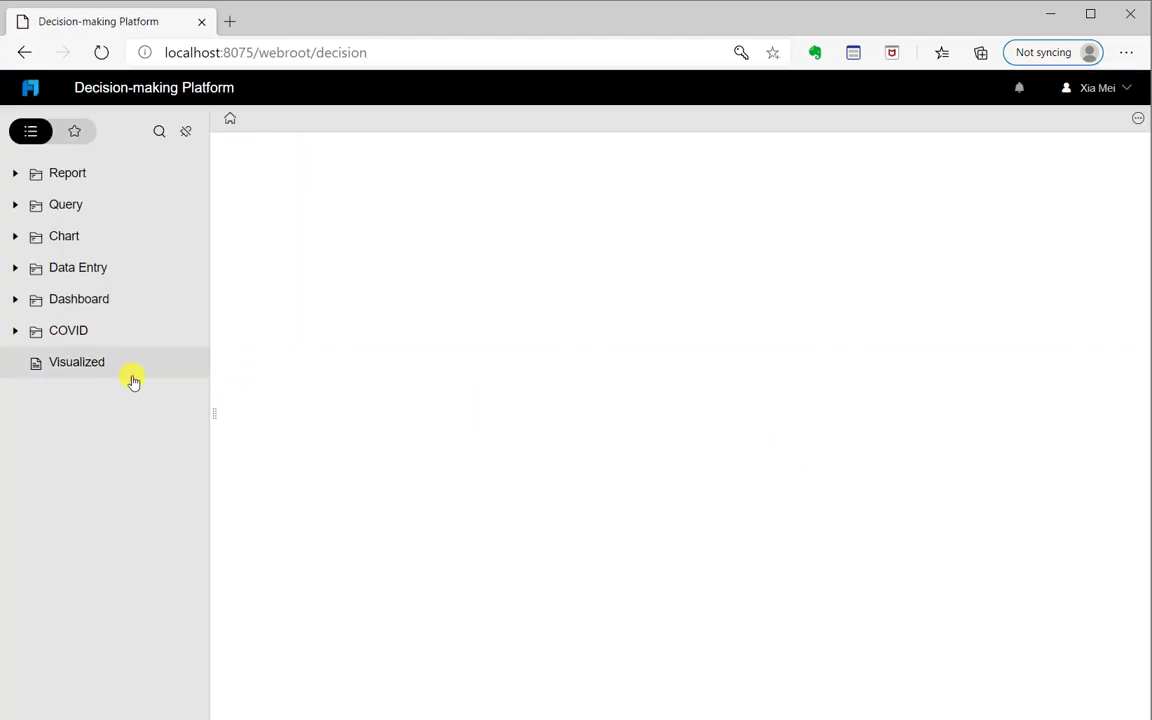
click(116, 374)
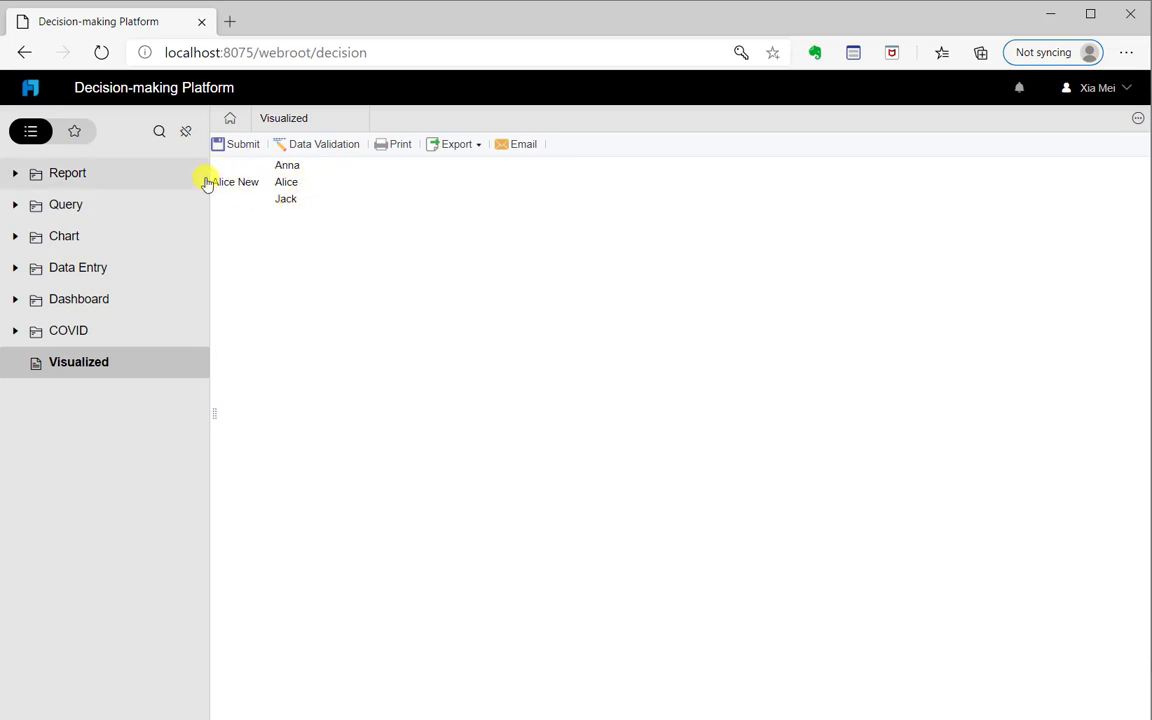
Sign out, log in as the third user, accept the saved-password update, and open Visualized
click(1128, 90)
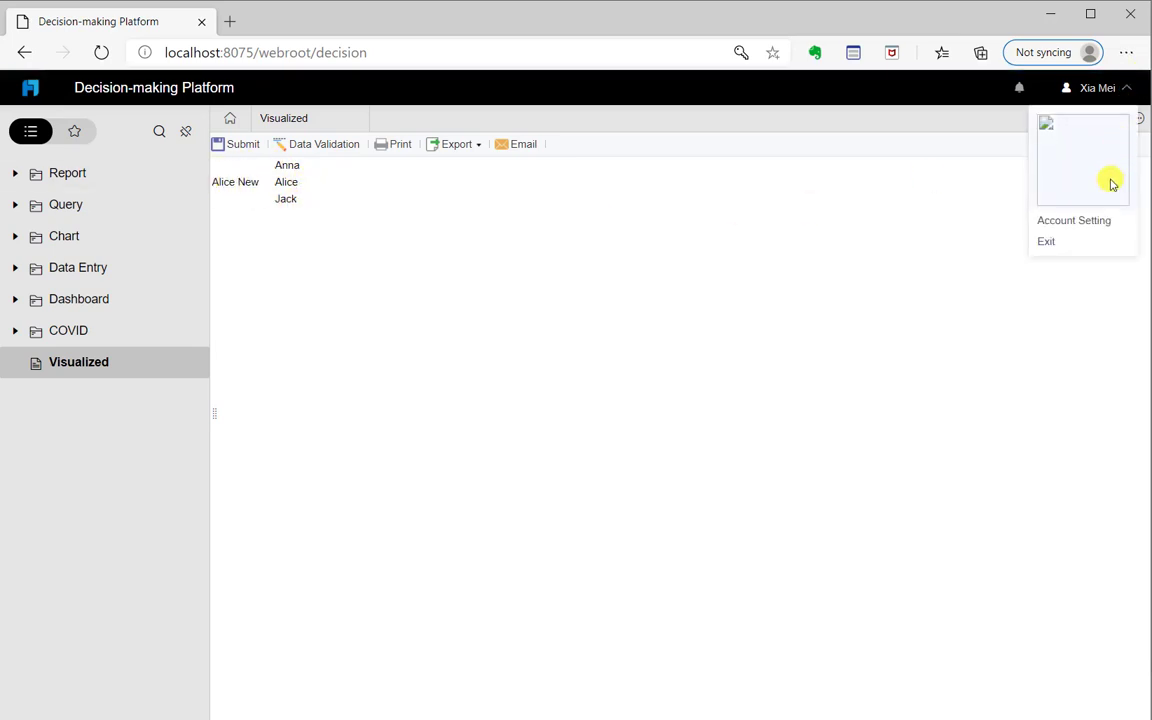
click(1100, 242)
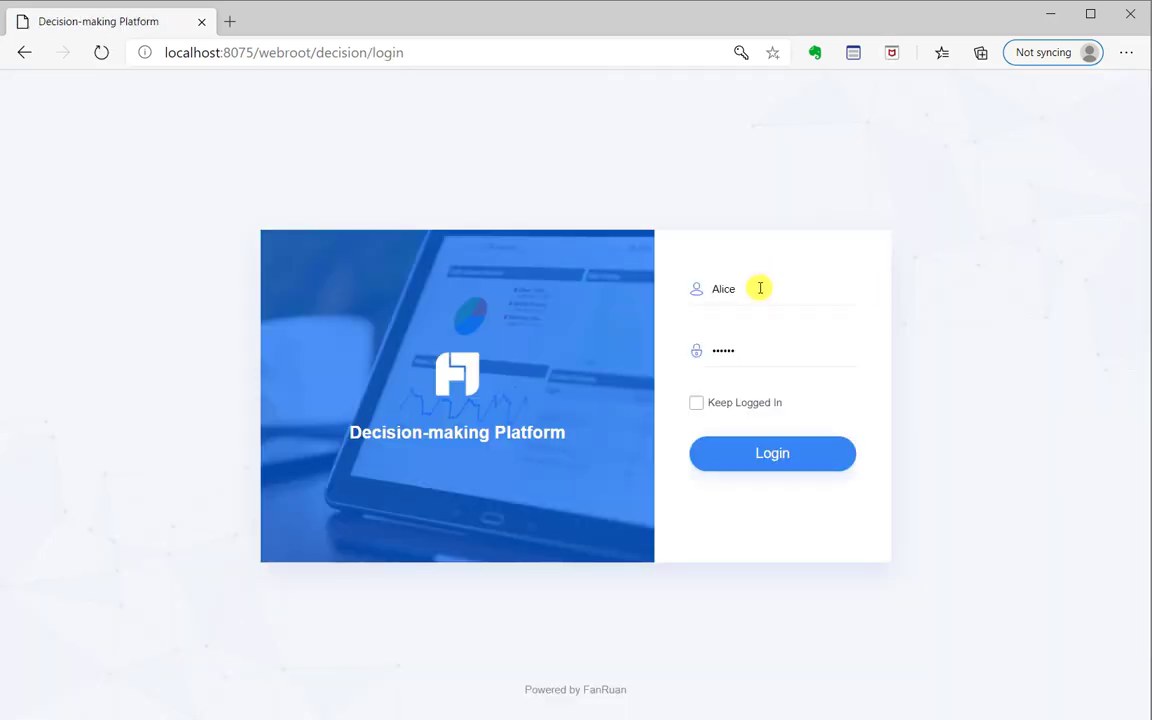
click(707, 296)
key(BackSpace)
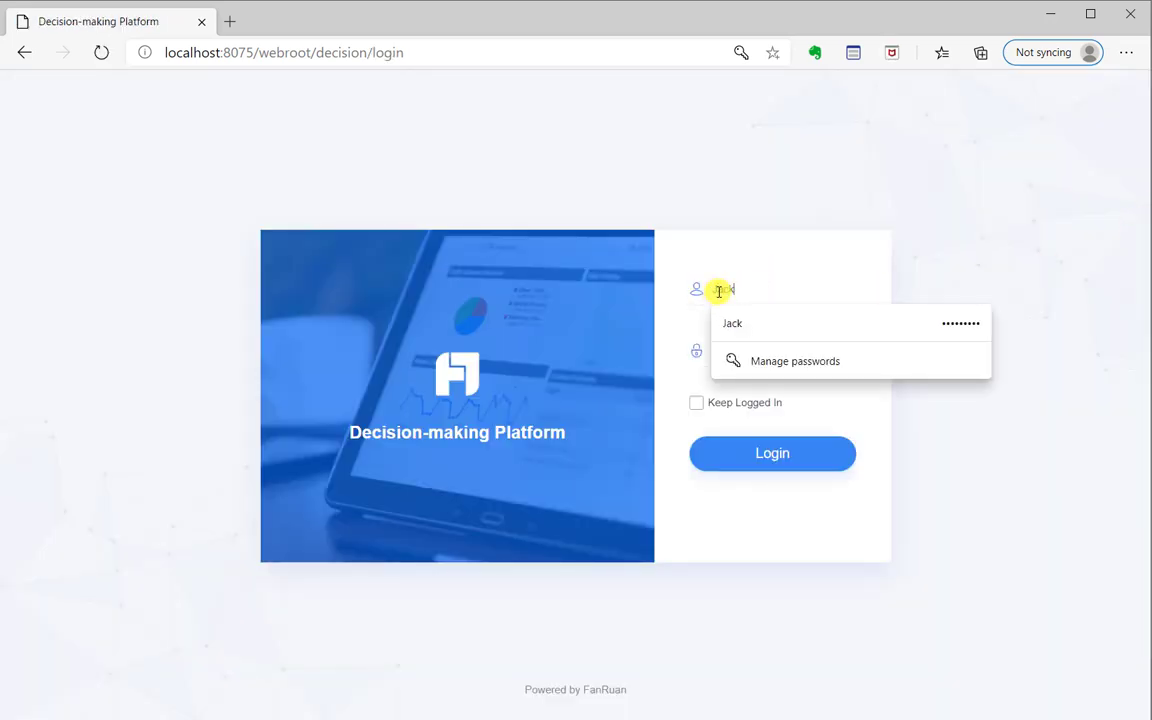
key(Return)
click(805, 453)
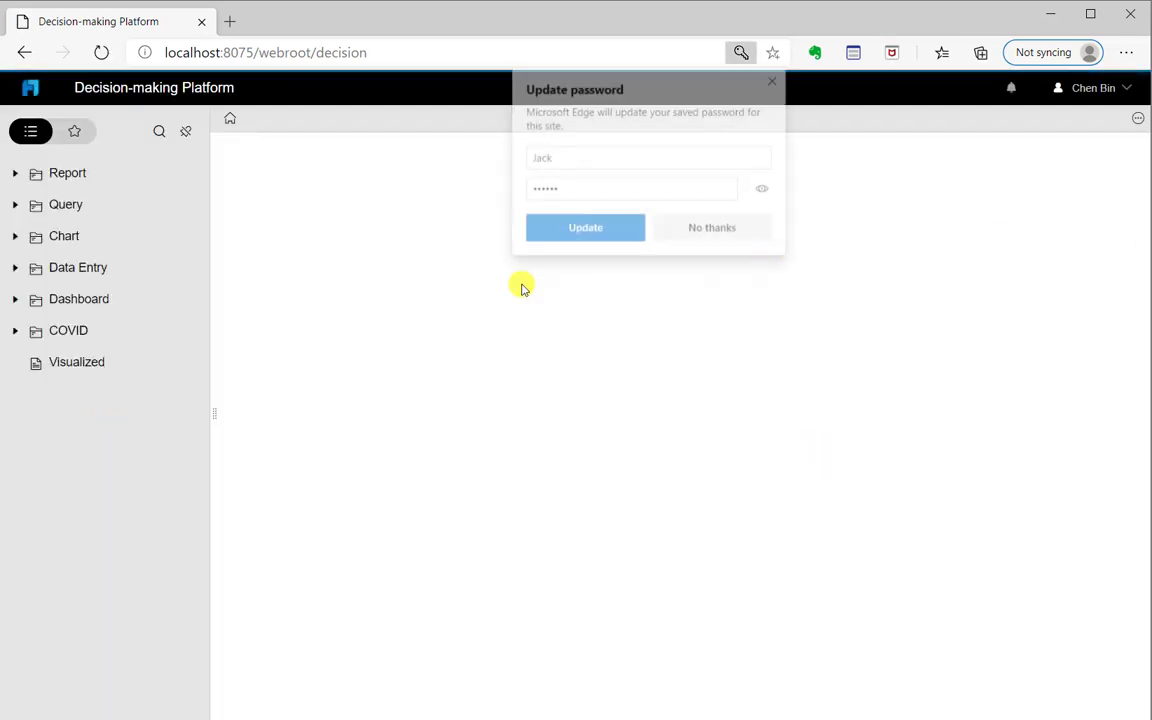
click(602, 227)
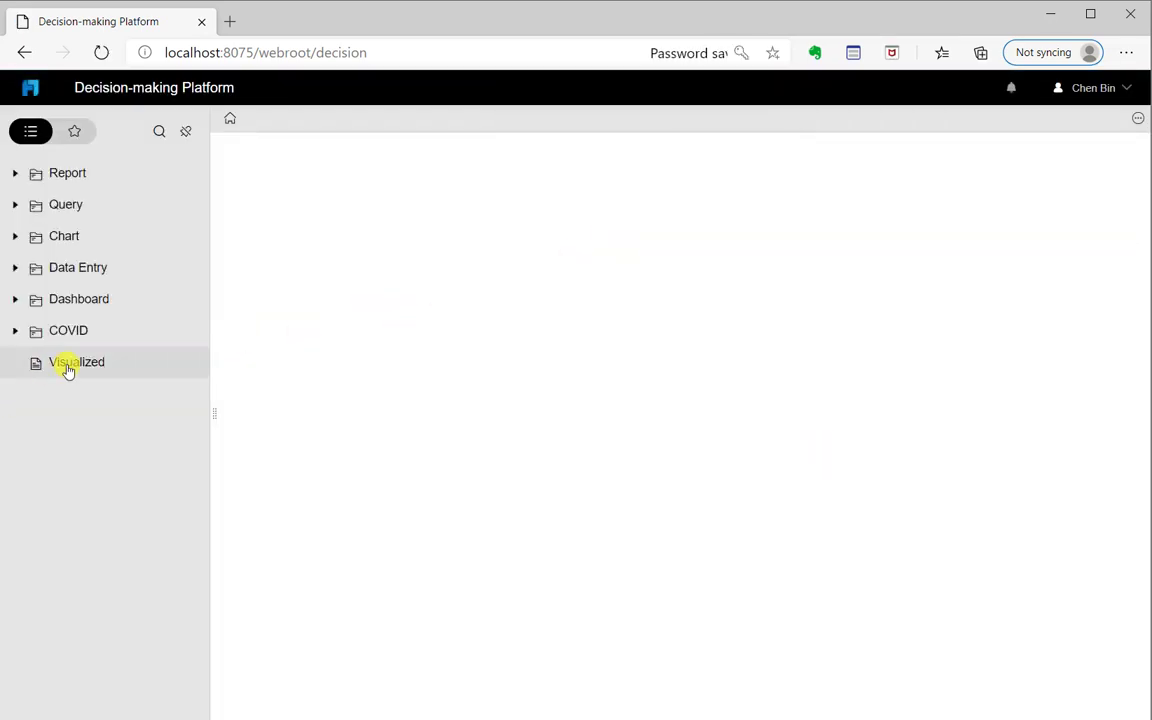
click(67, 366)
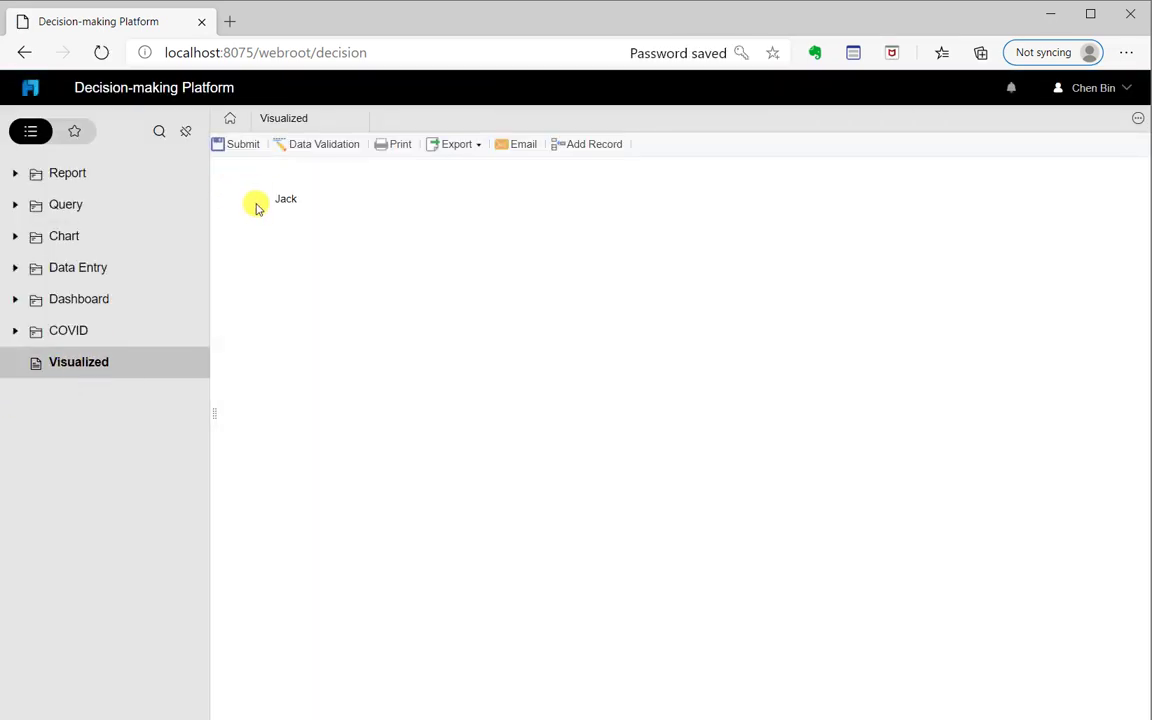
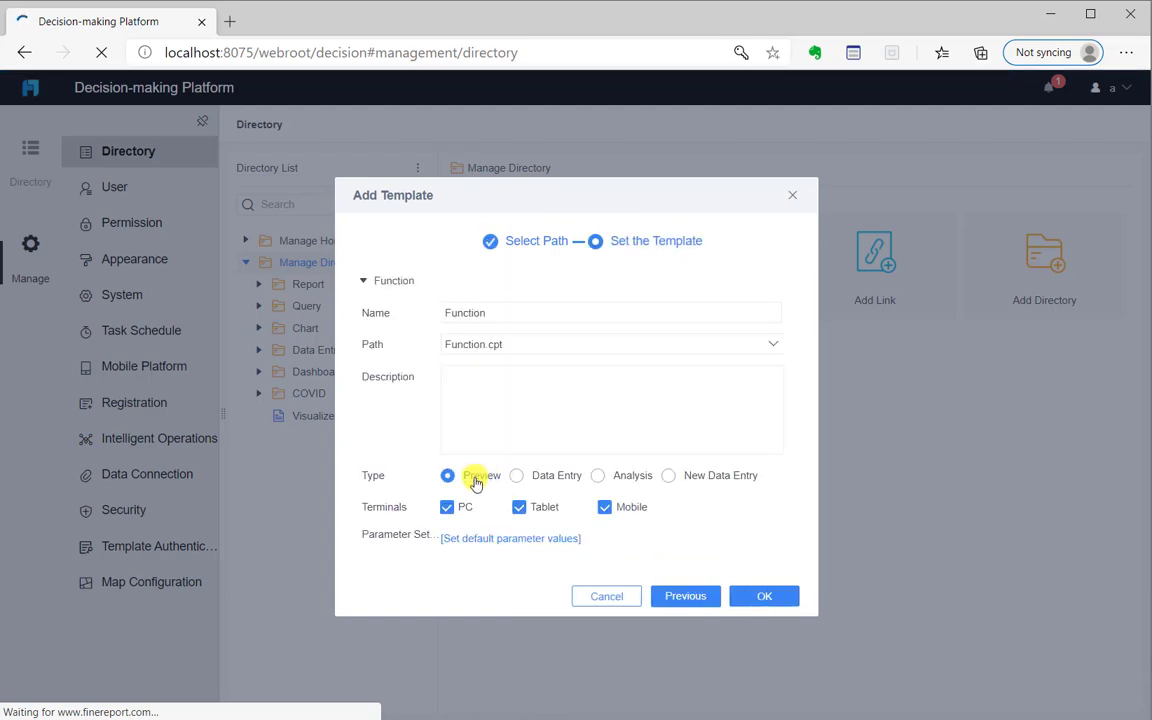
Confirm adding Function.cpt to Manage Directory as the Preview template 'Function'
click(766, 599)
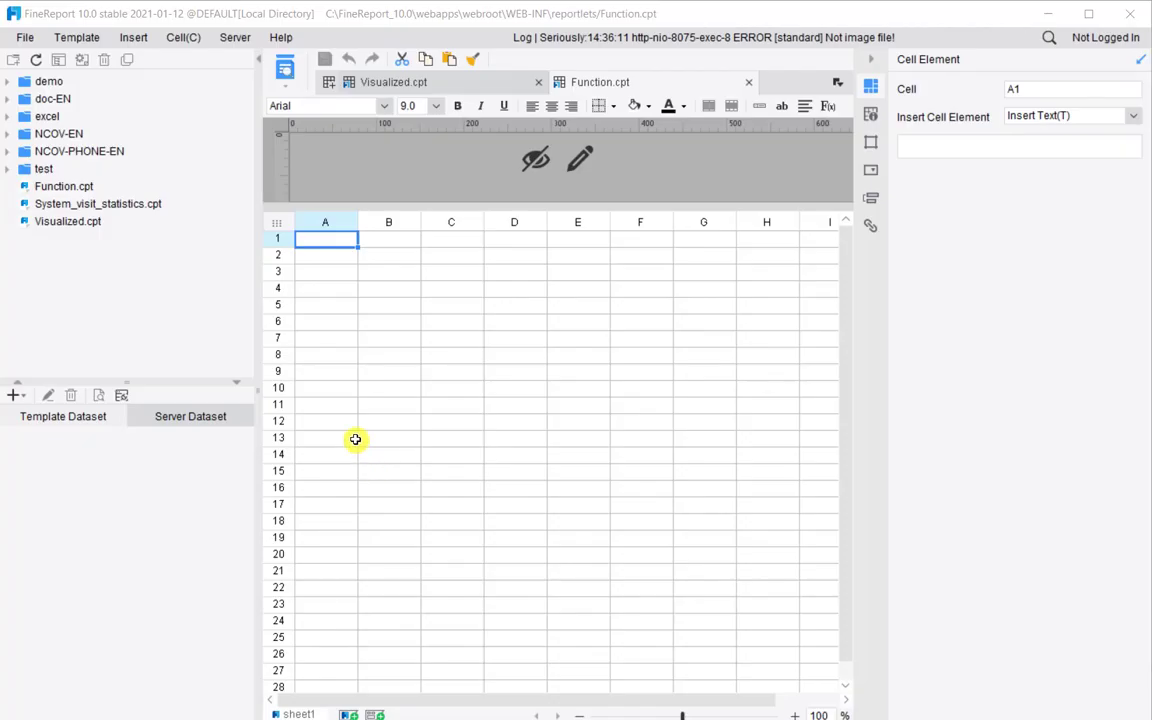
Open Function.cpt in the designer and widen the report sheet area
click(342, 388)
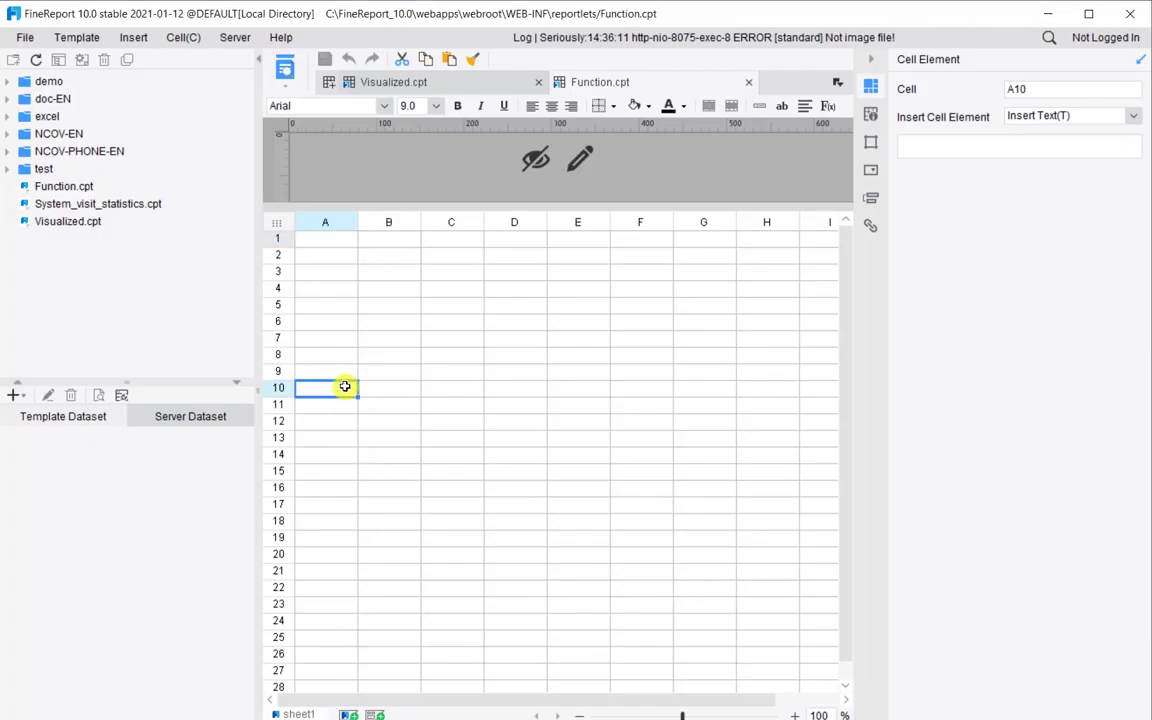
drag(256, 393, 177, 394)
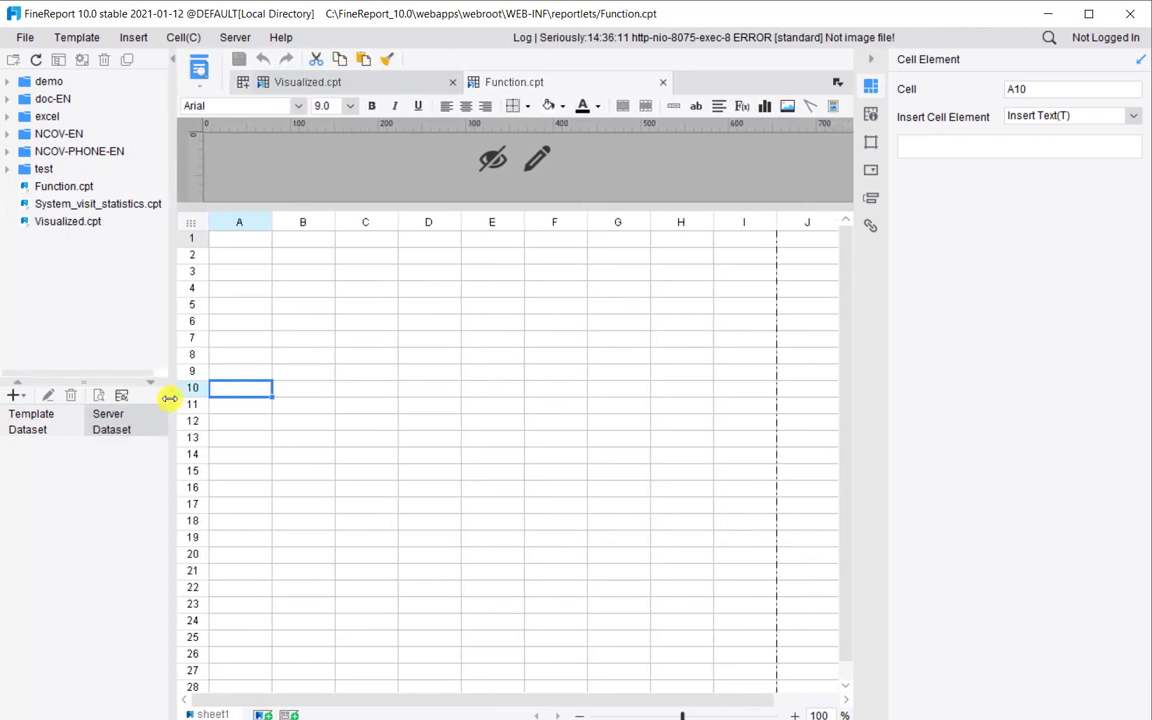
click(299, 239)
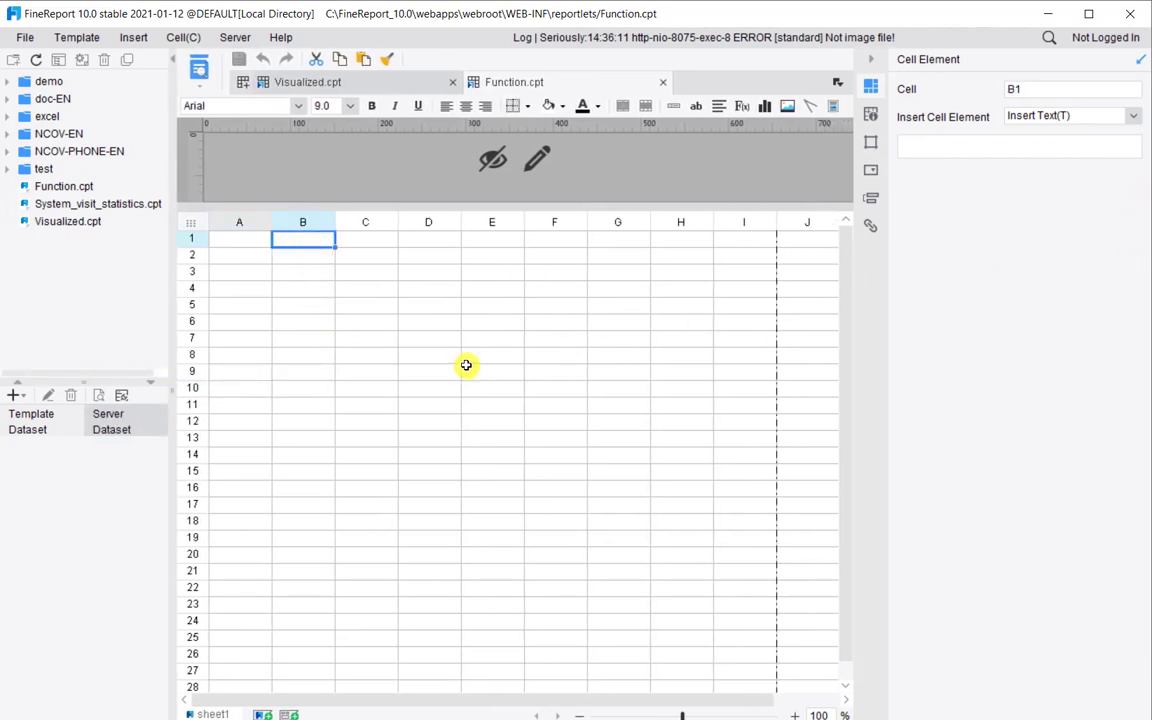
Create DB query ds1 with the pasted sales SQL filtered by information_username='${fine_username}'
click(16, 396)
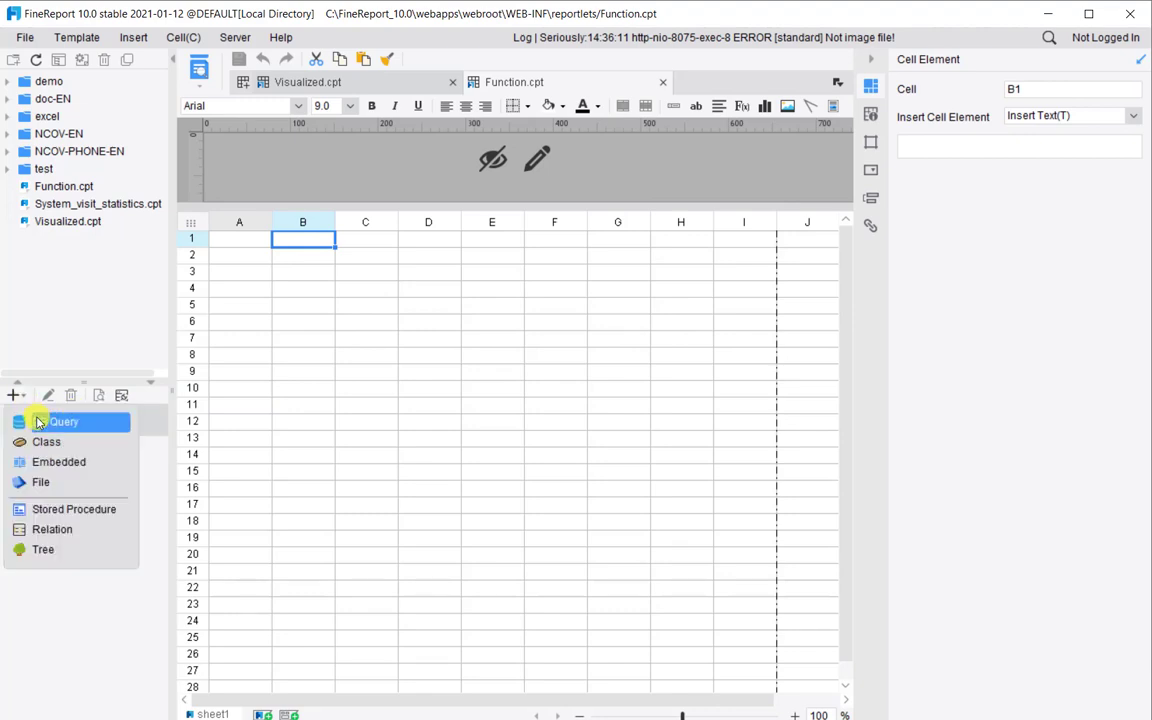
click(62, 424)
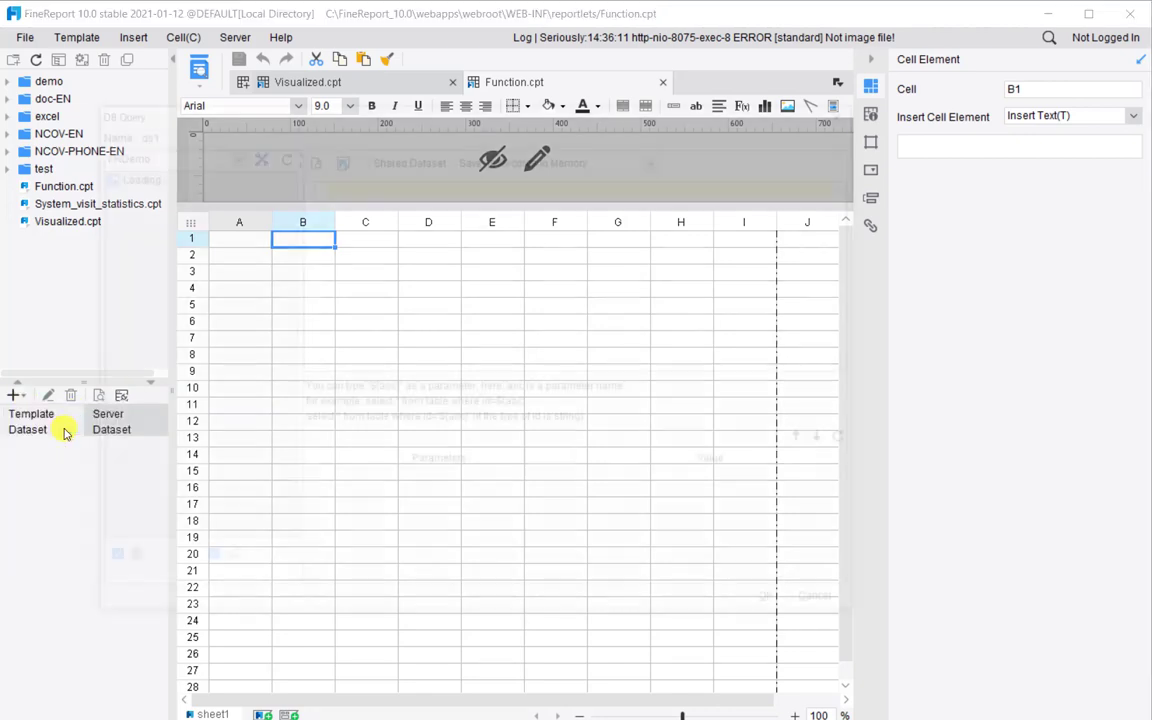
drag(375, 119, 437, 147)
click(449, 219)
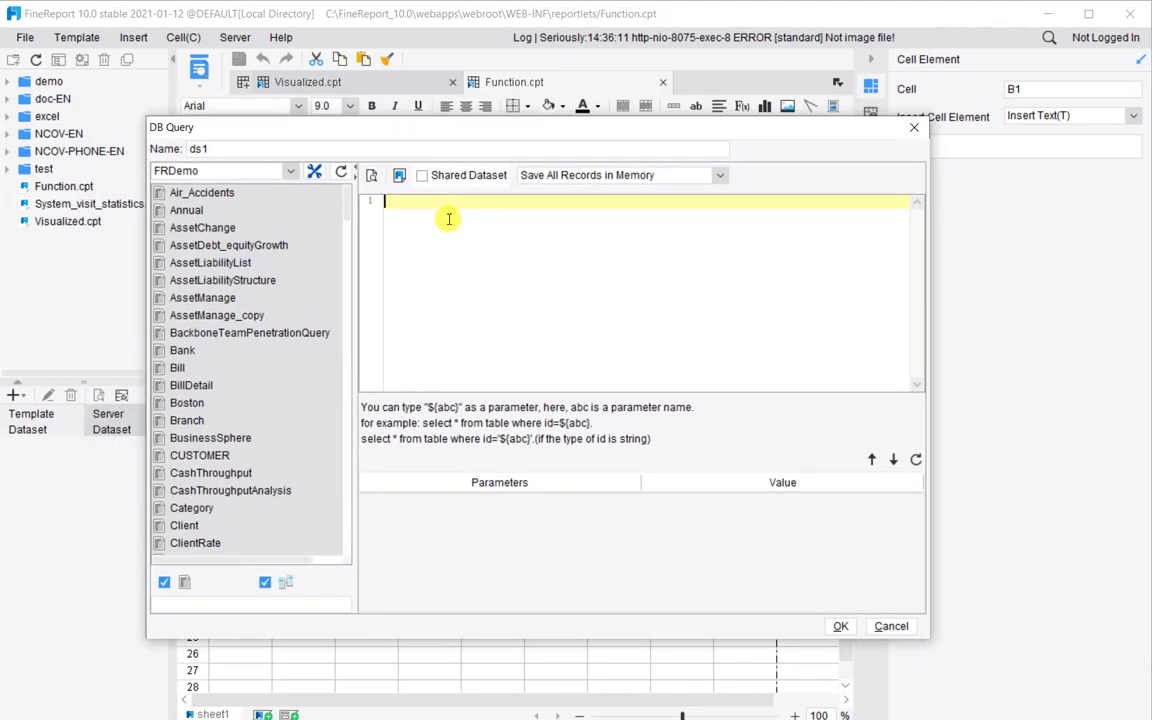
text(SELECT T1.Region,T1.Salesperson,T1.Product_types,T1.Product,T1.Sales_Volume FROM Sales_Volume T1 LEFT JOIN userinfo T2 ON T1.Salesperson = T2.information_fullname WHERE T2.information_username='${fine_username}')
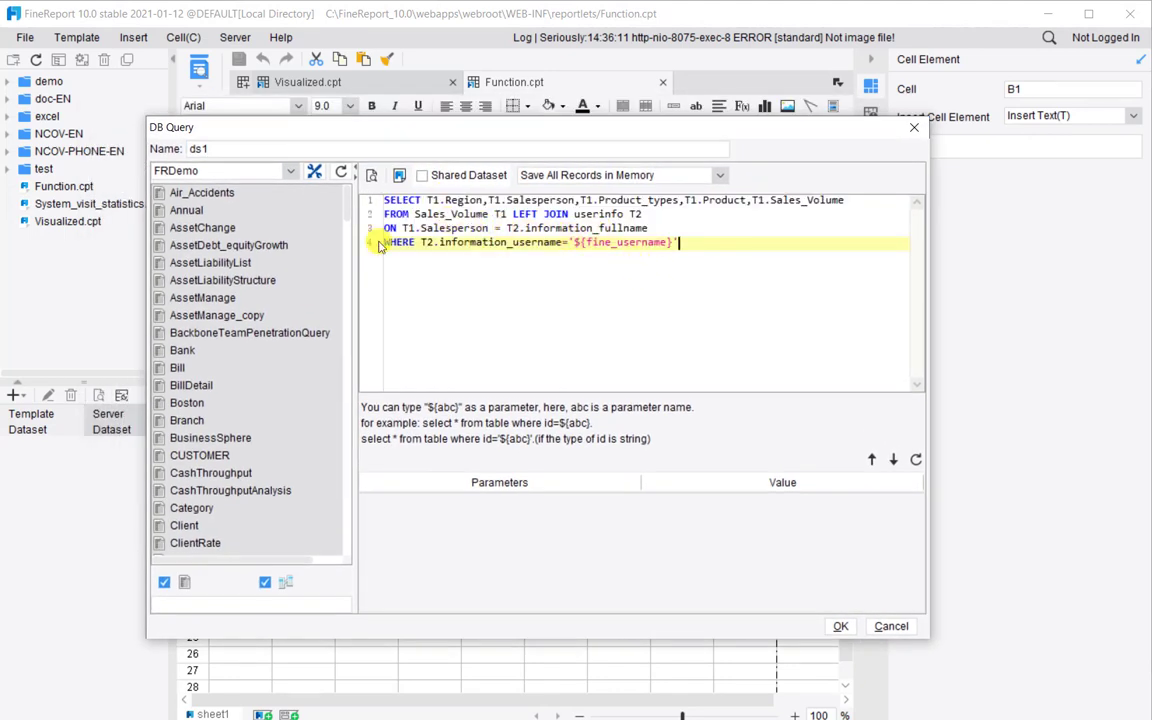
drag(385, 242, 702, 249)
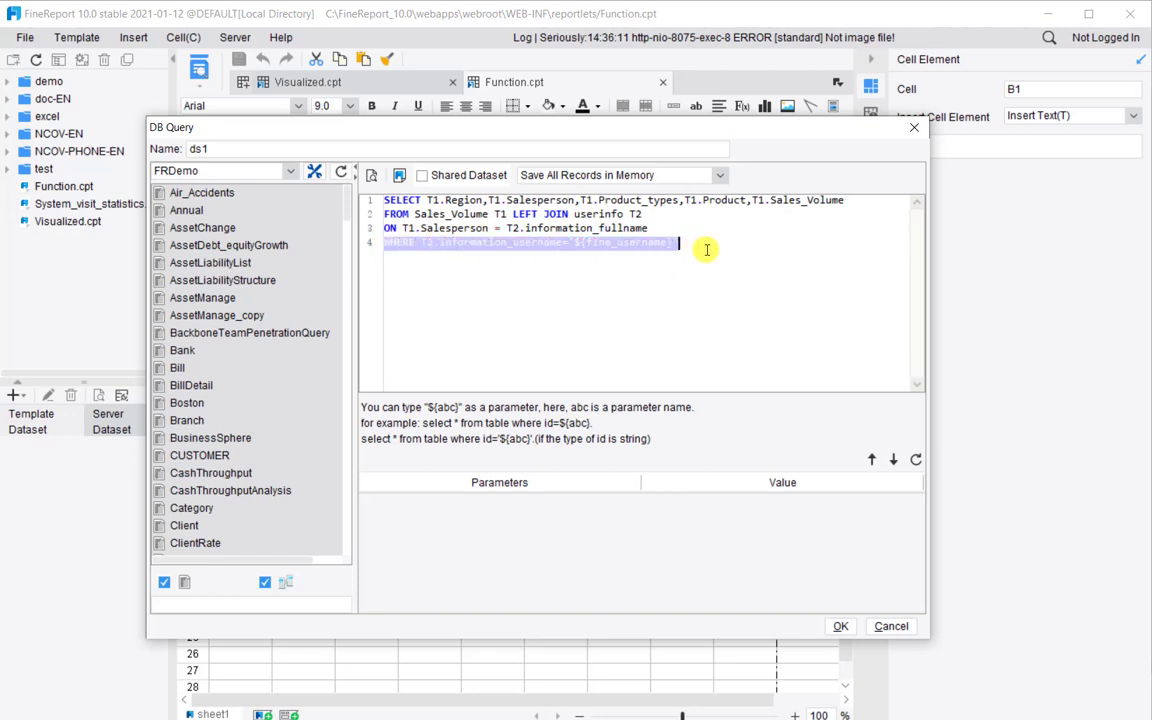
click(733, 249)
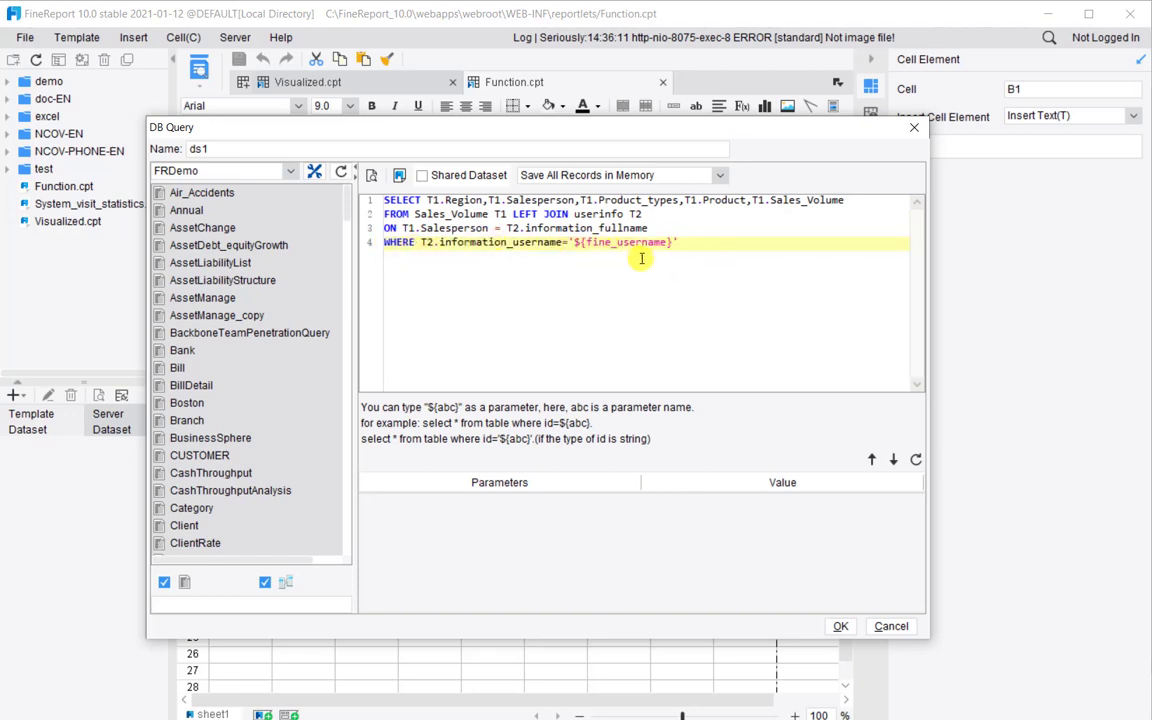
drag(587, 243, 704, 244)
click(699, 242)
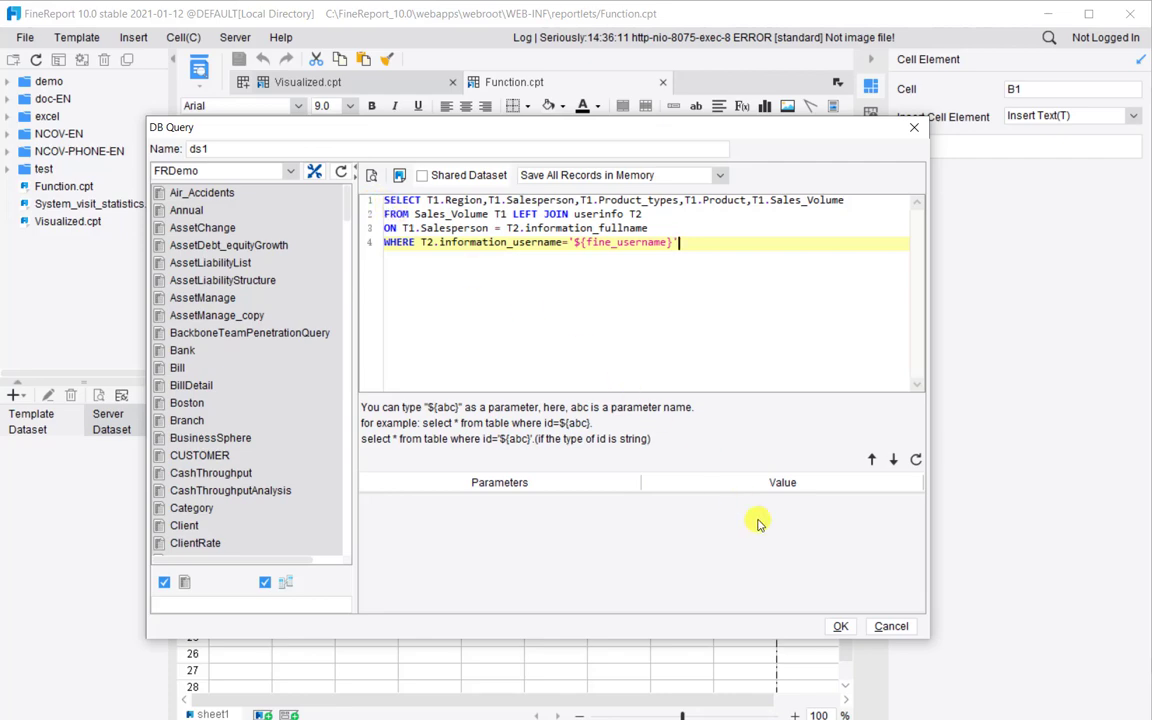
click(840, 626)
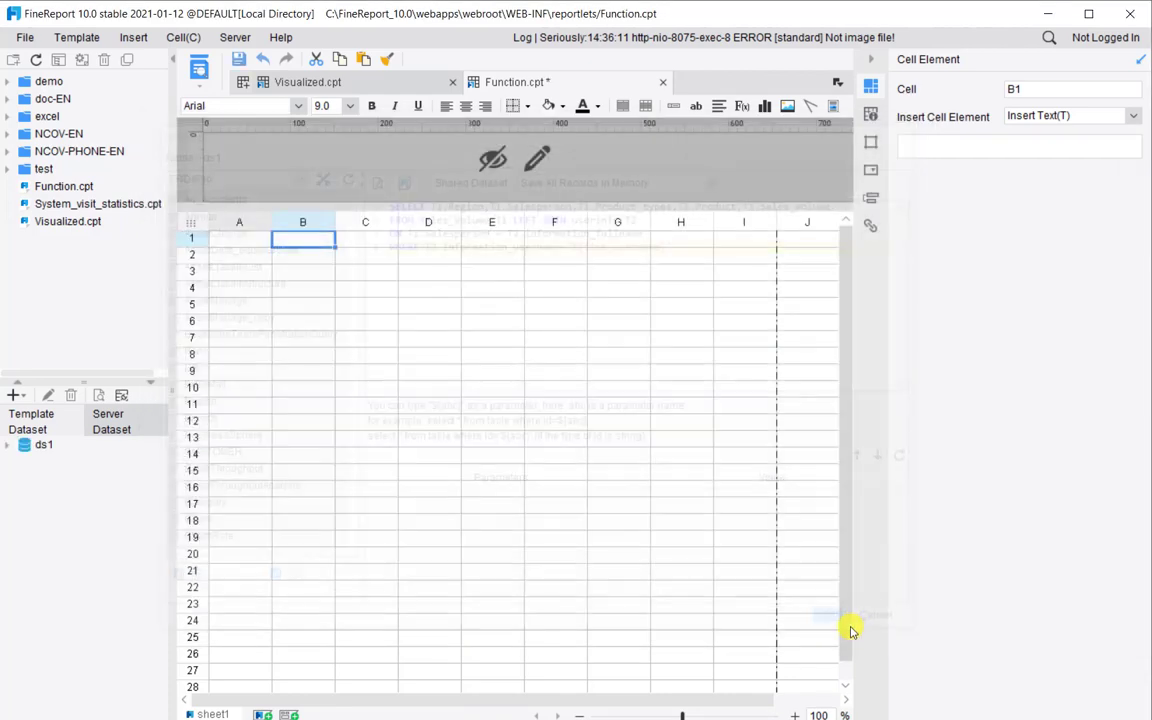
Place all five ds1 fields into row 2 from A2, laid out left to right
click(8, 444)
click(588, 426)
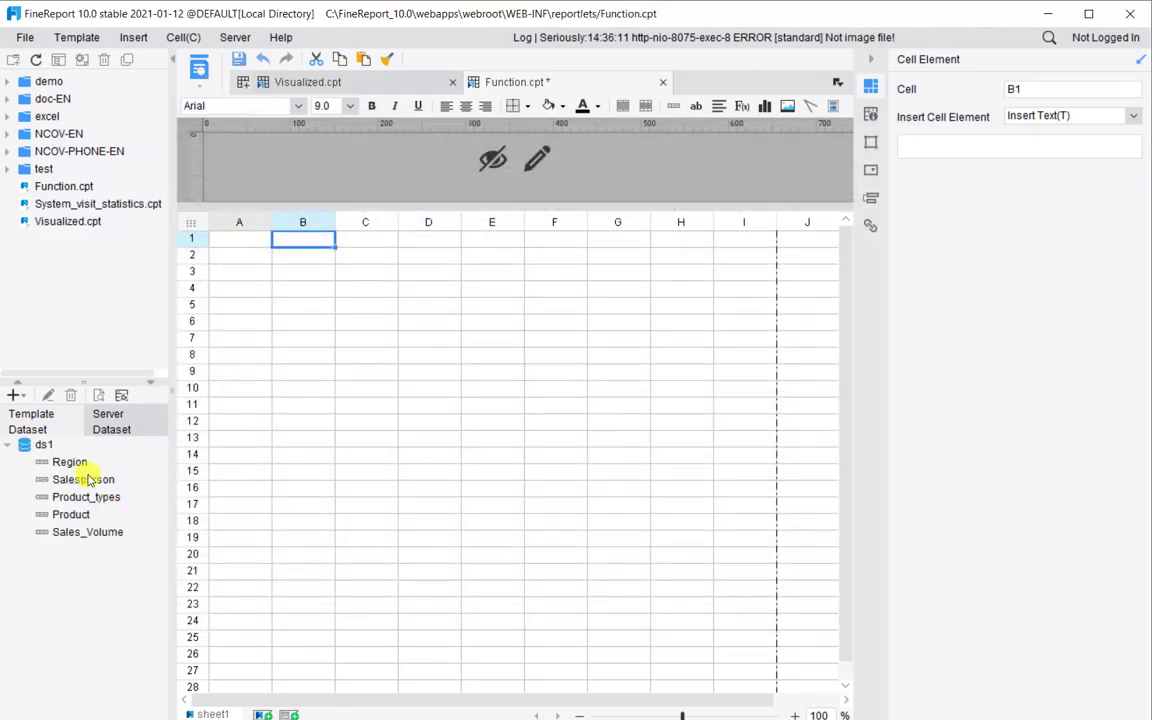
click(68, 462)
shift+click(88, 534)
drag(88, 540, 245, 263)
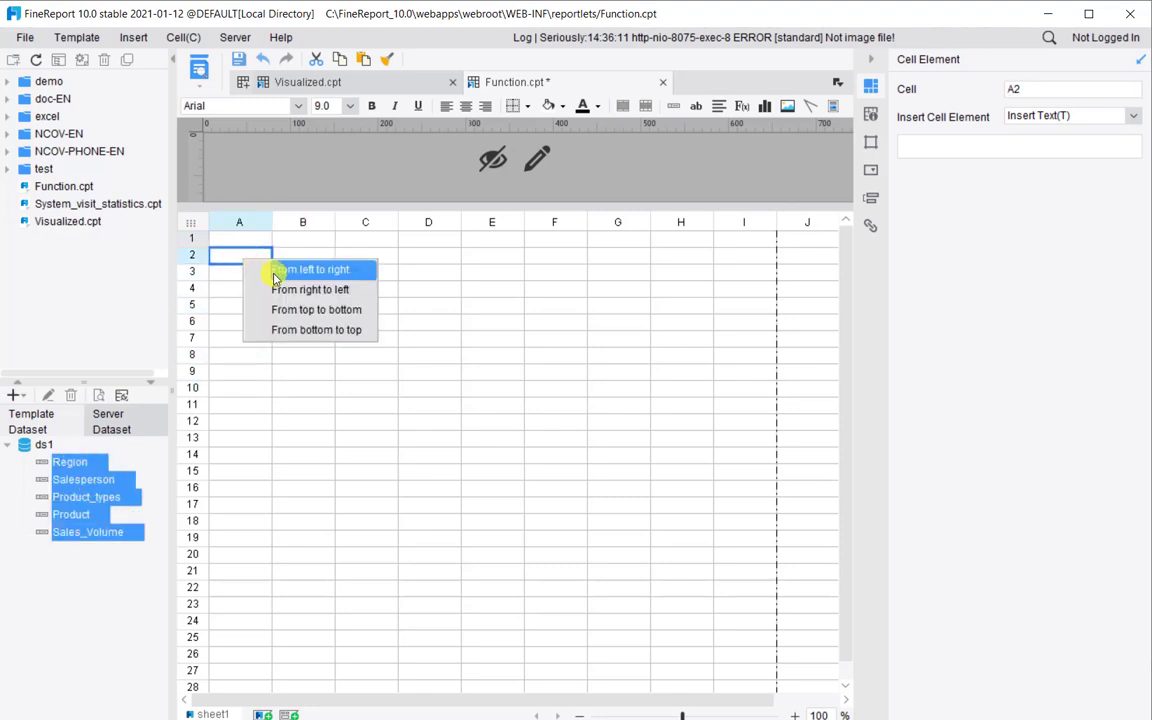
click(273, 268)
Enter headers Region, Salesperson, Product Type, Product, Sales Volume in A1–E1
click(226, 235)
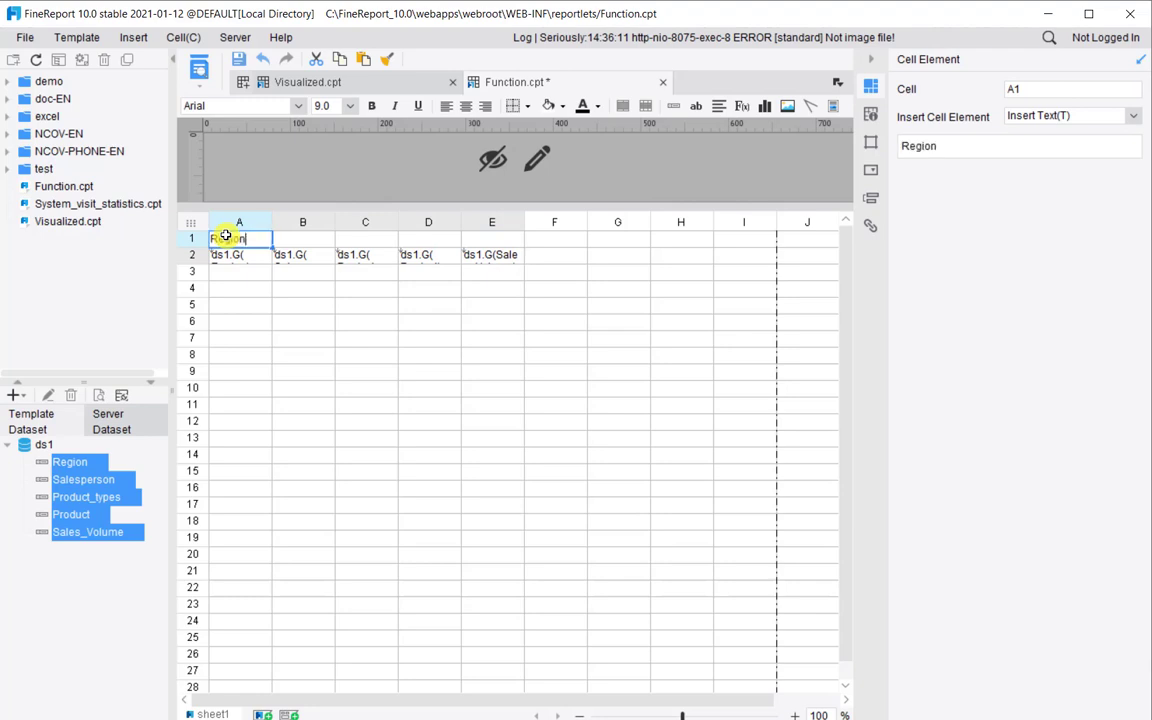
key(Tab)
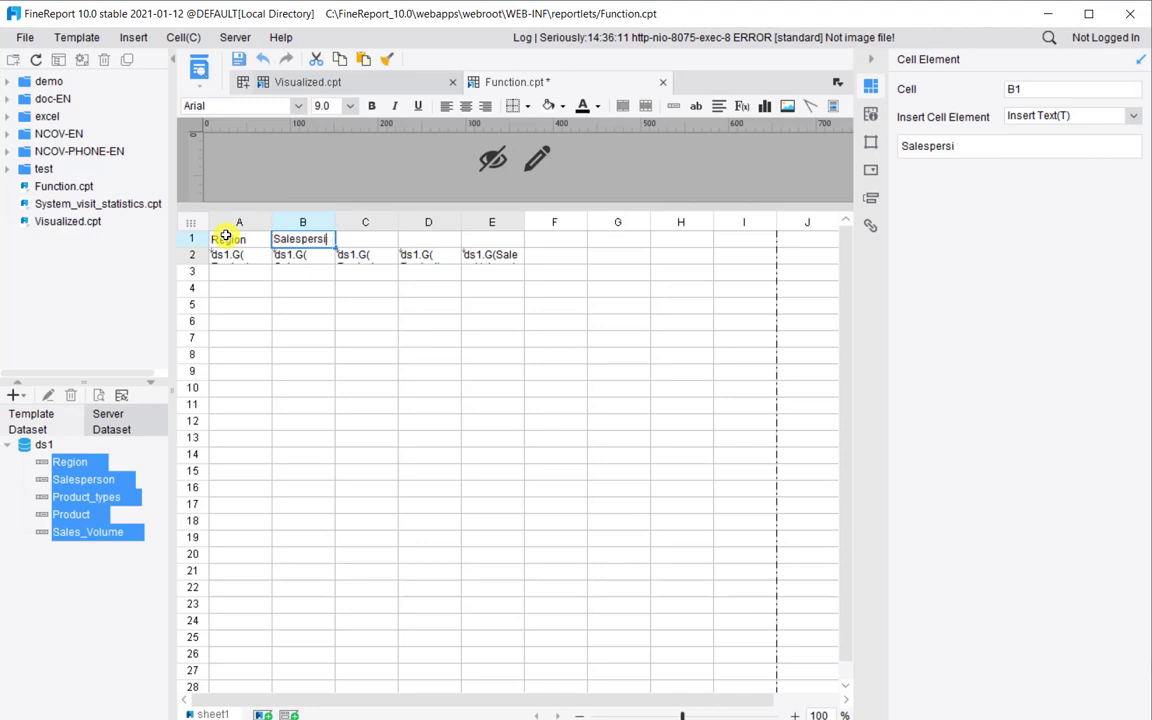
key(Tab)
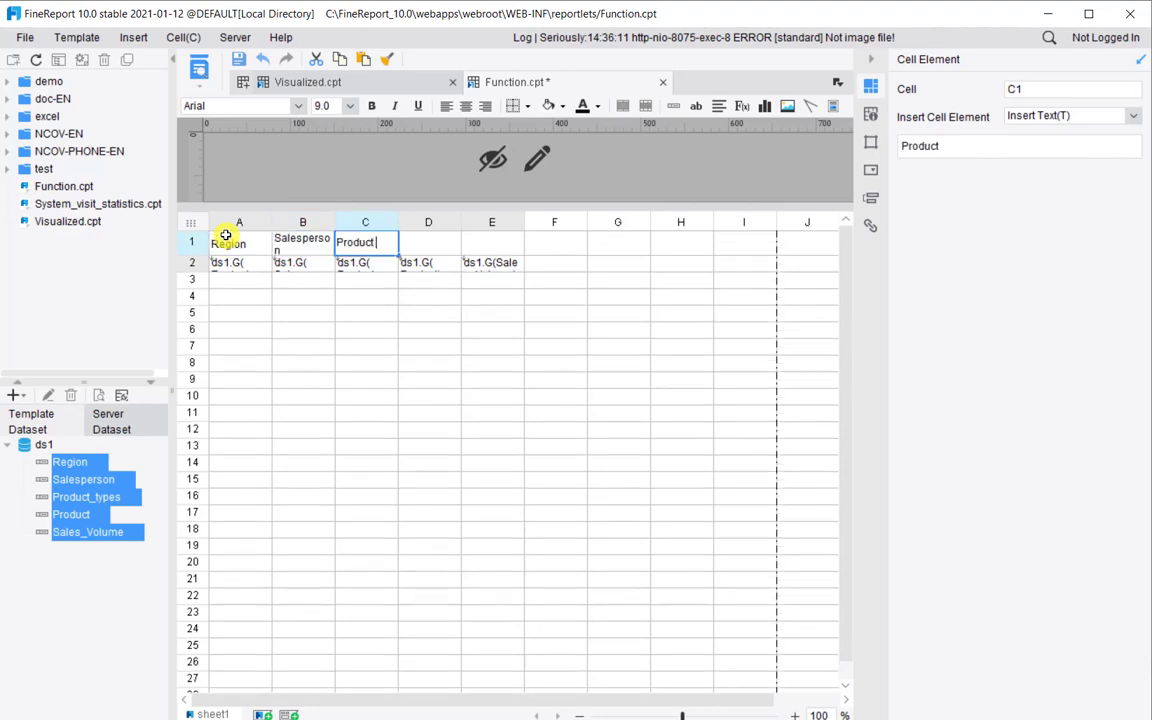
text(Product Type)
key(Tab)
text(P)
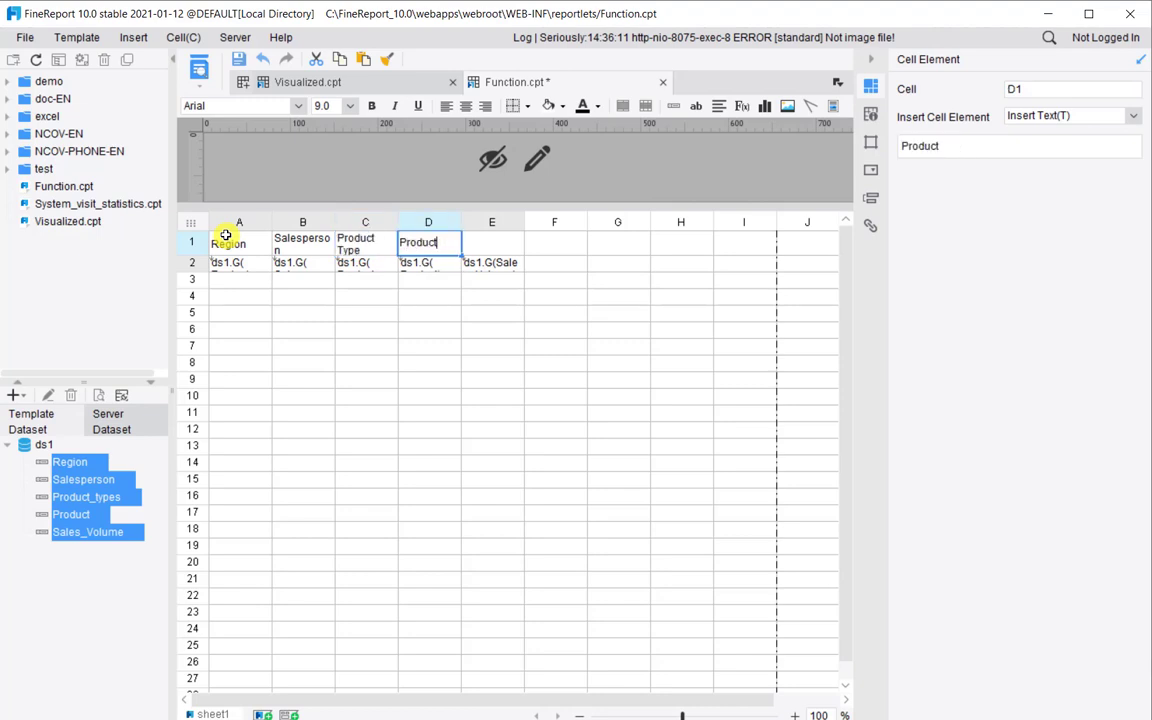
key(Tab)
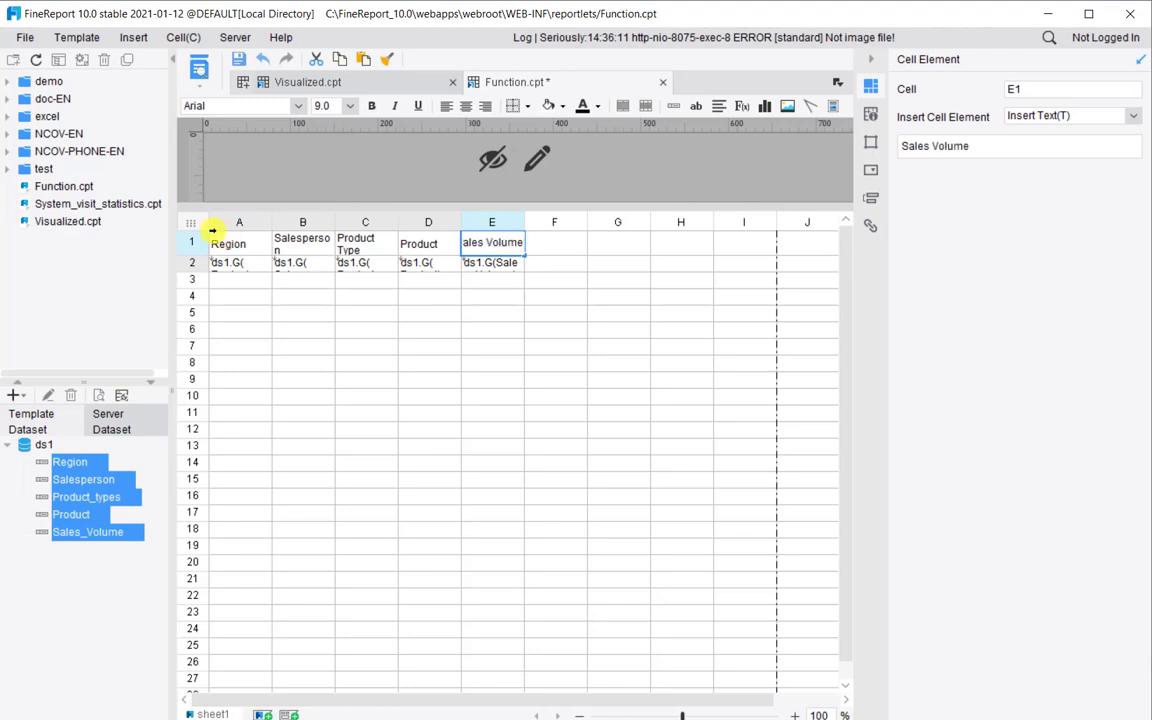
click(275, 309)
Apply All Borders to the table range A1:E2
drag(215, 240, 488, 260)
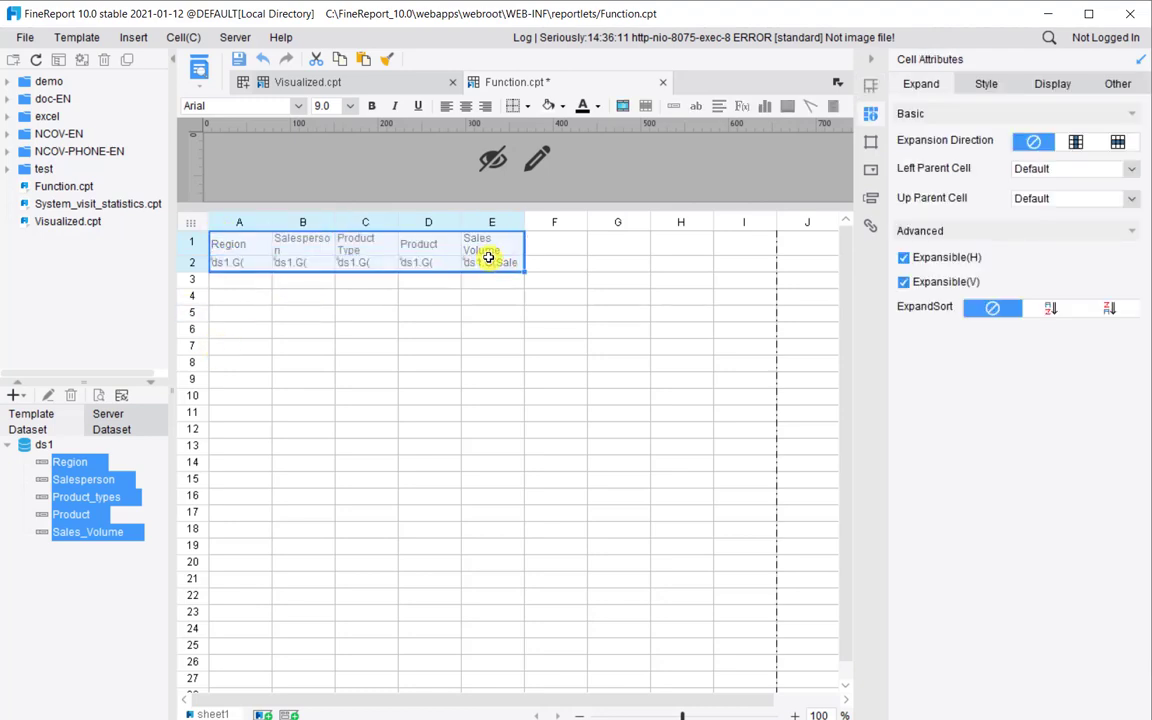
click(527, 106)
click(488, 147)
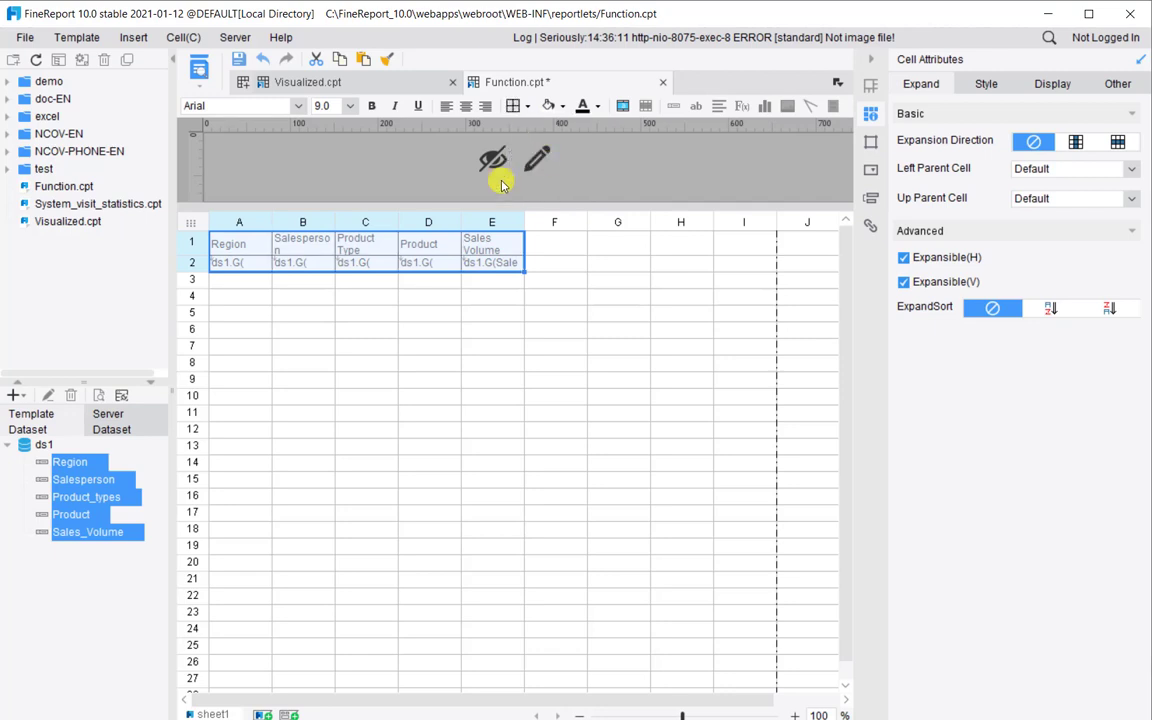
Set columns A–E to a width of 25 mm
right_click(401, 225)
click(450, 280)
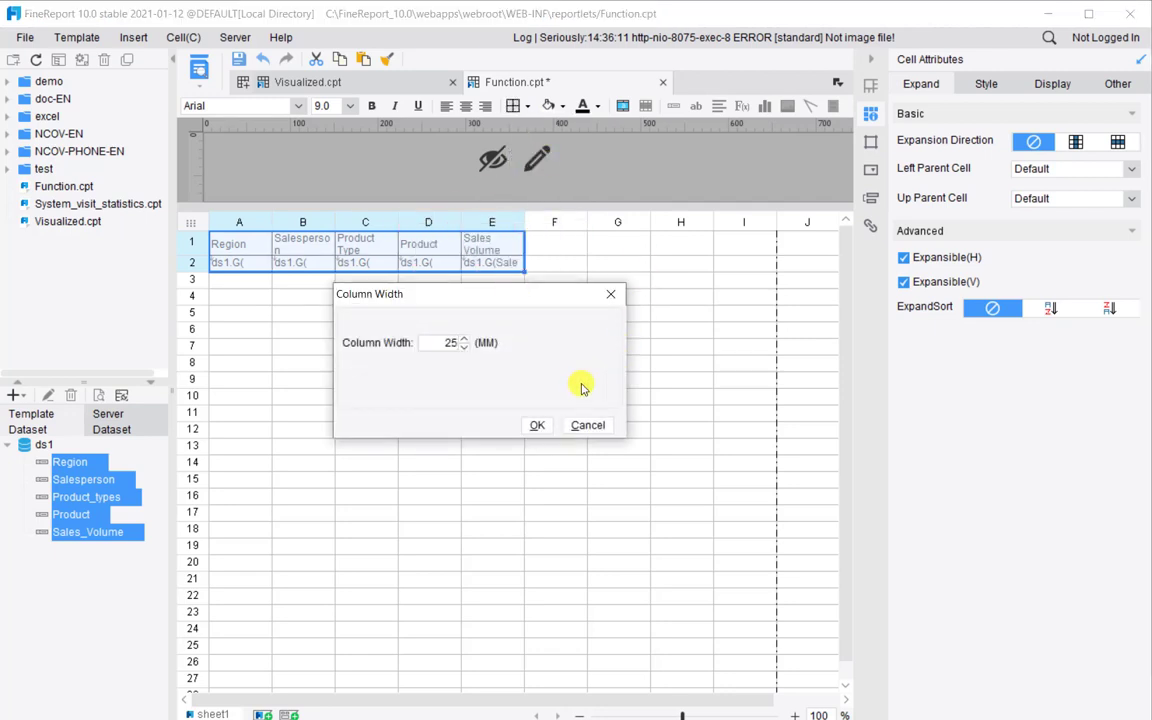
click(537, 424)
click(517, 306)
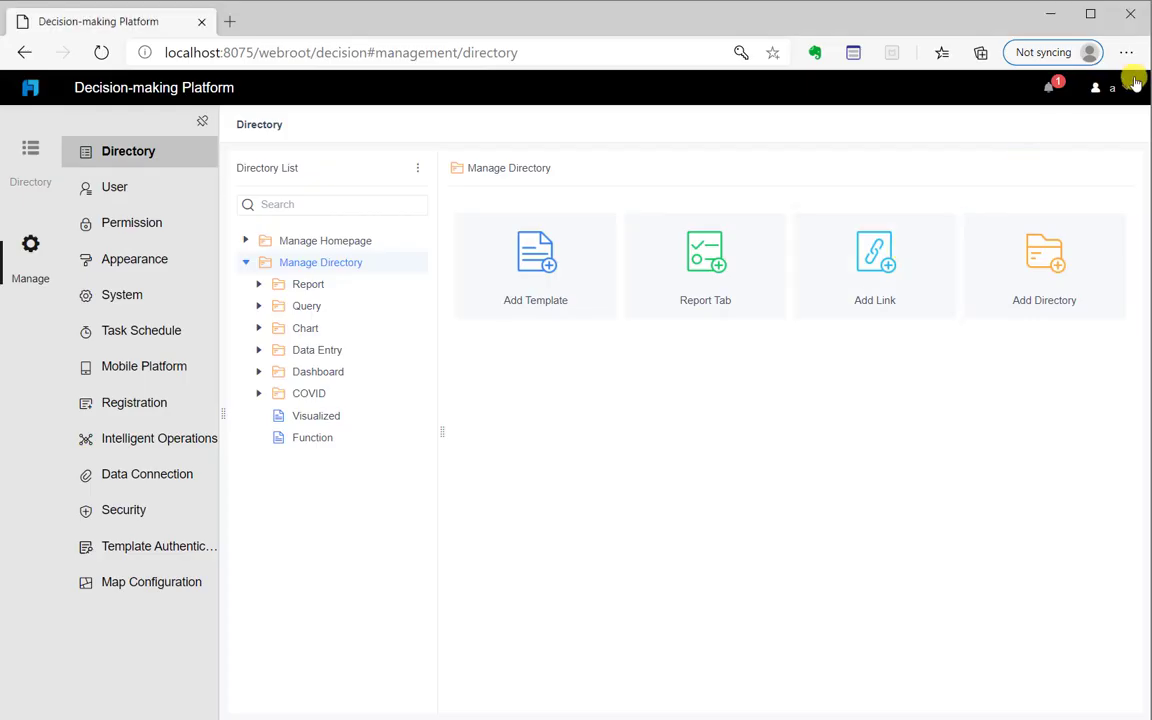
Sign out and log in as the first salesperson
click(1112, 88)
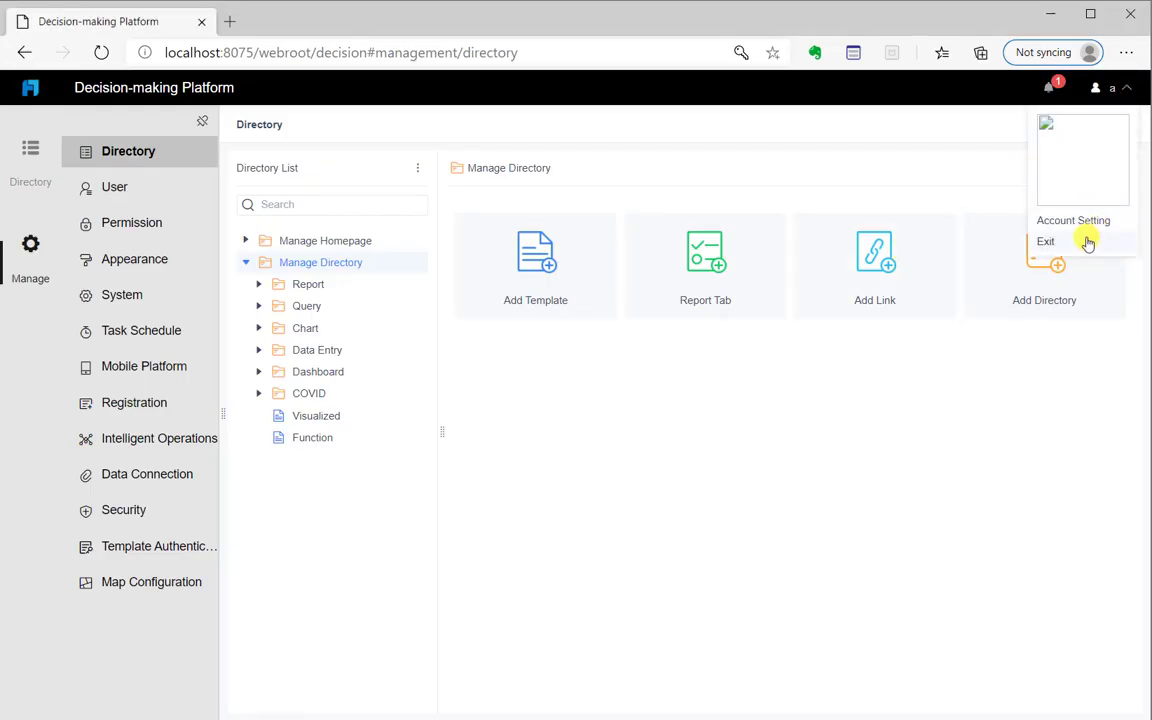
click(1085, 240)
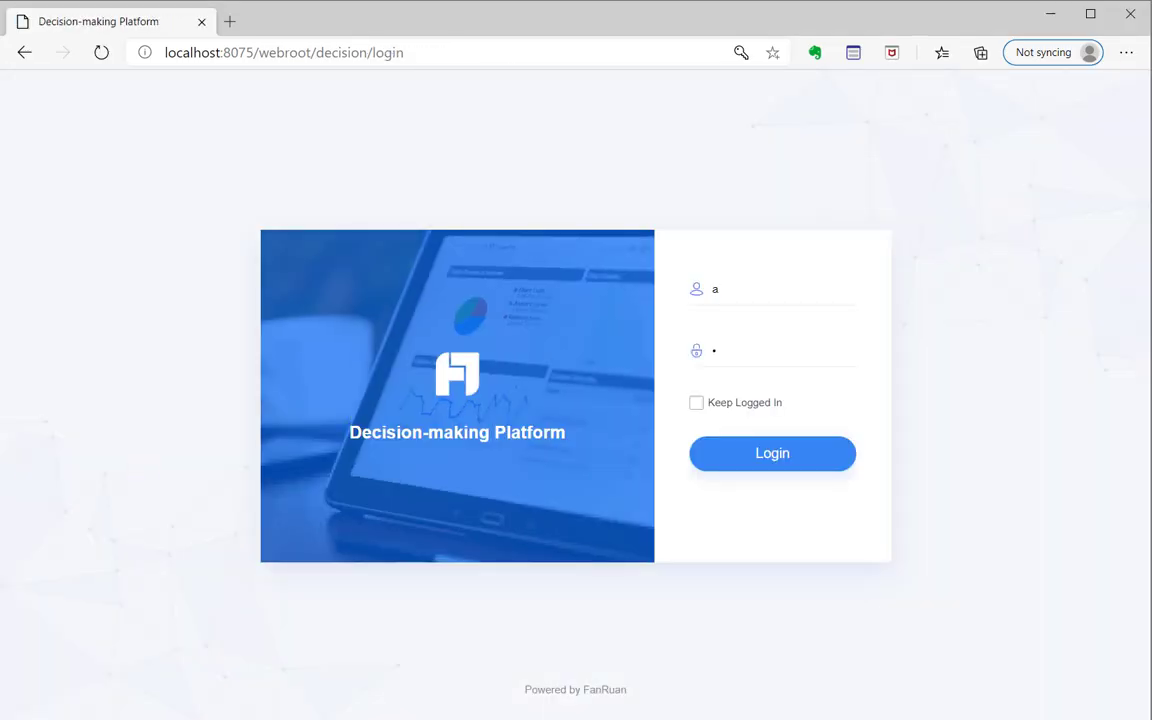
double_click(715, 289)
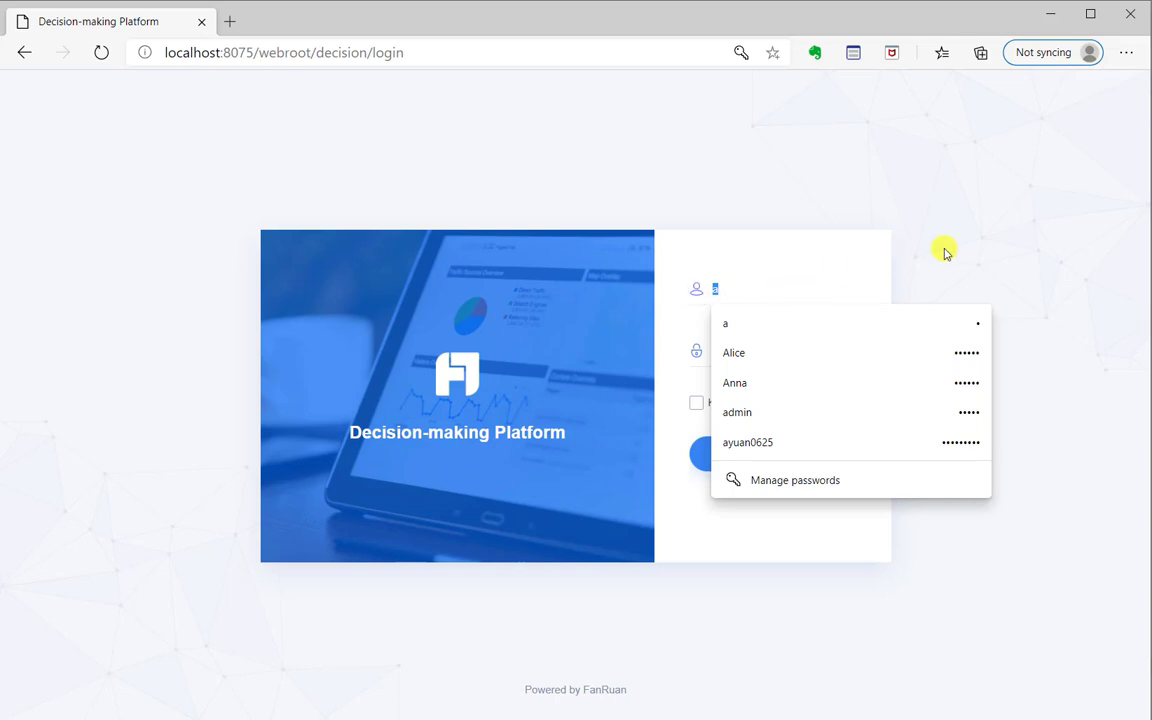
text(hanwen)
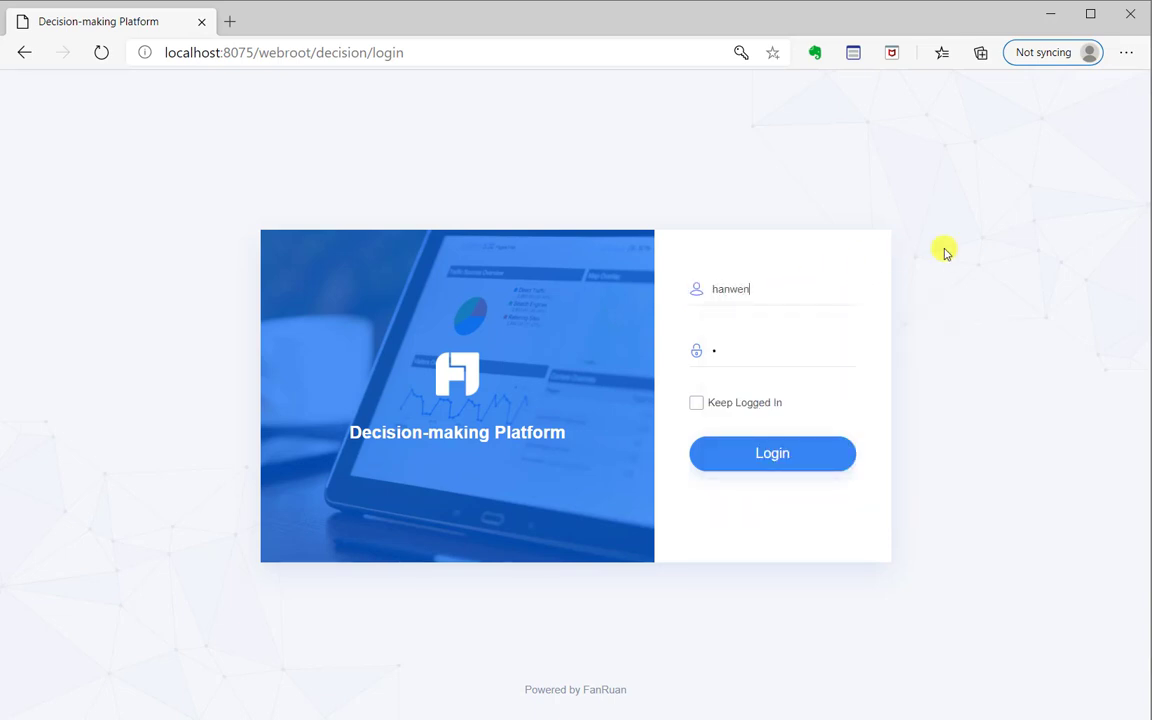
double_click(712, 352)
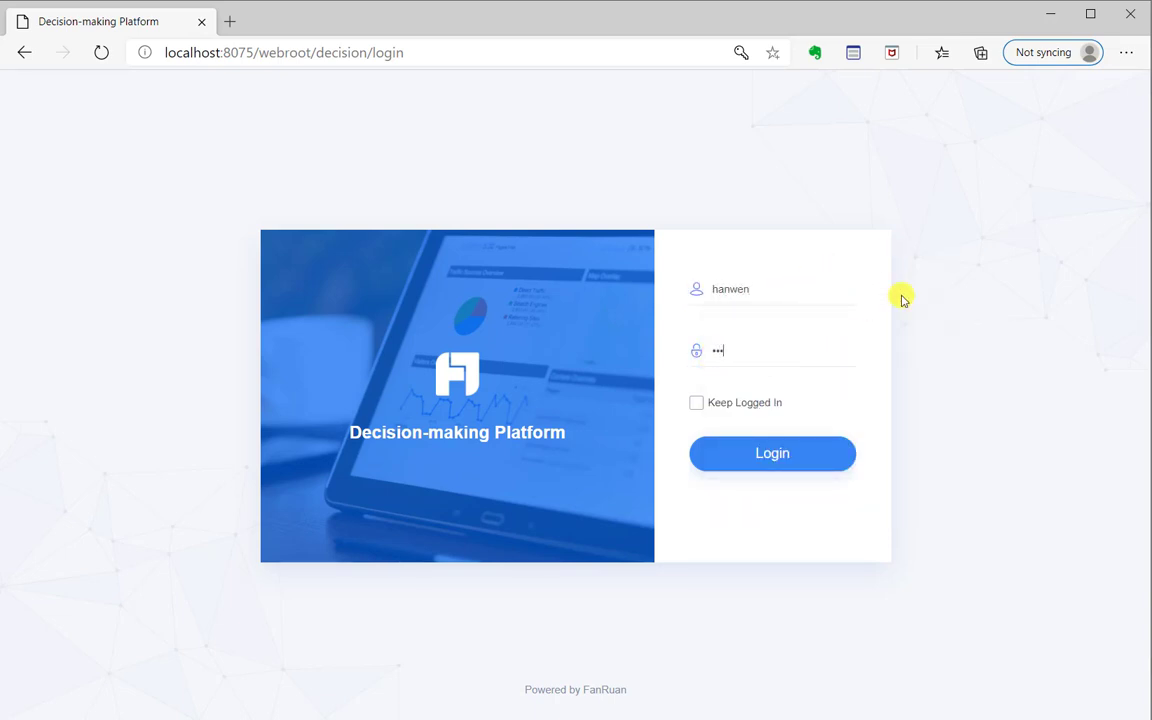
text(••••••)
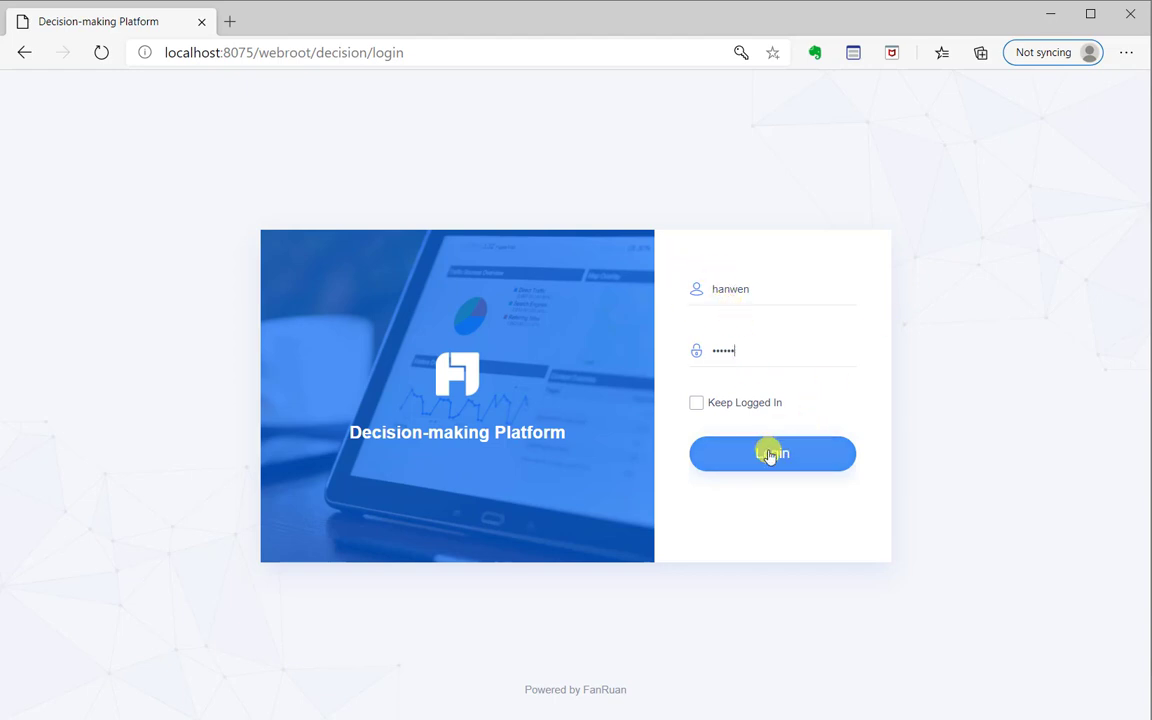
click(770, 455)
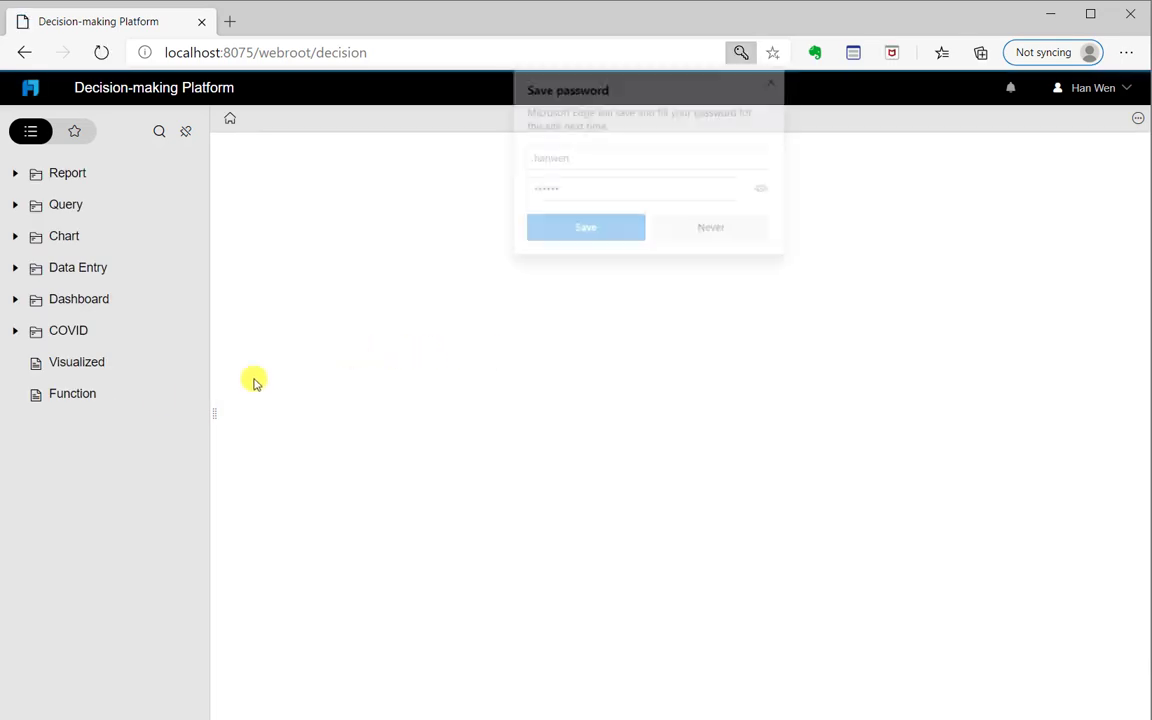
click(606, 233)
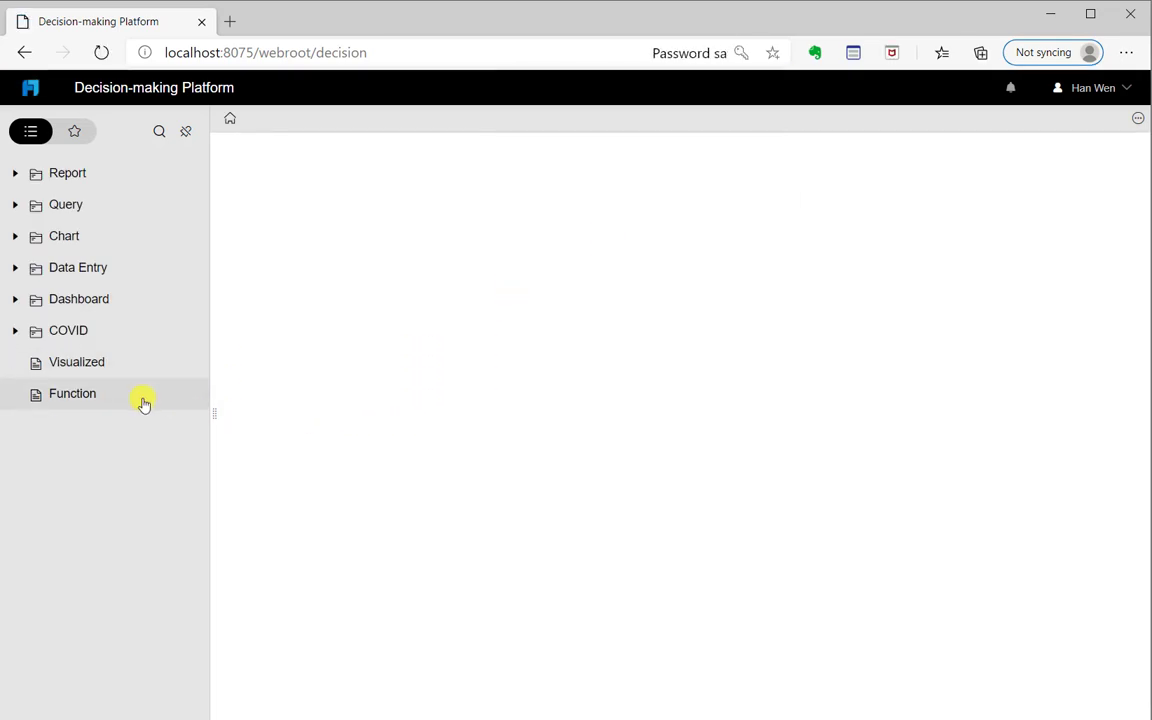
Open the Function report and check it lists only that salesperson's rows
click(143, 402)
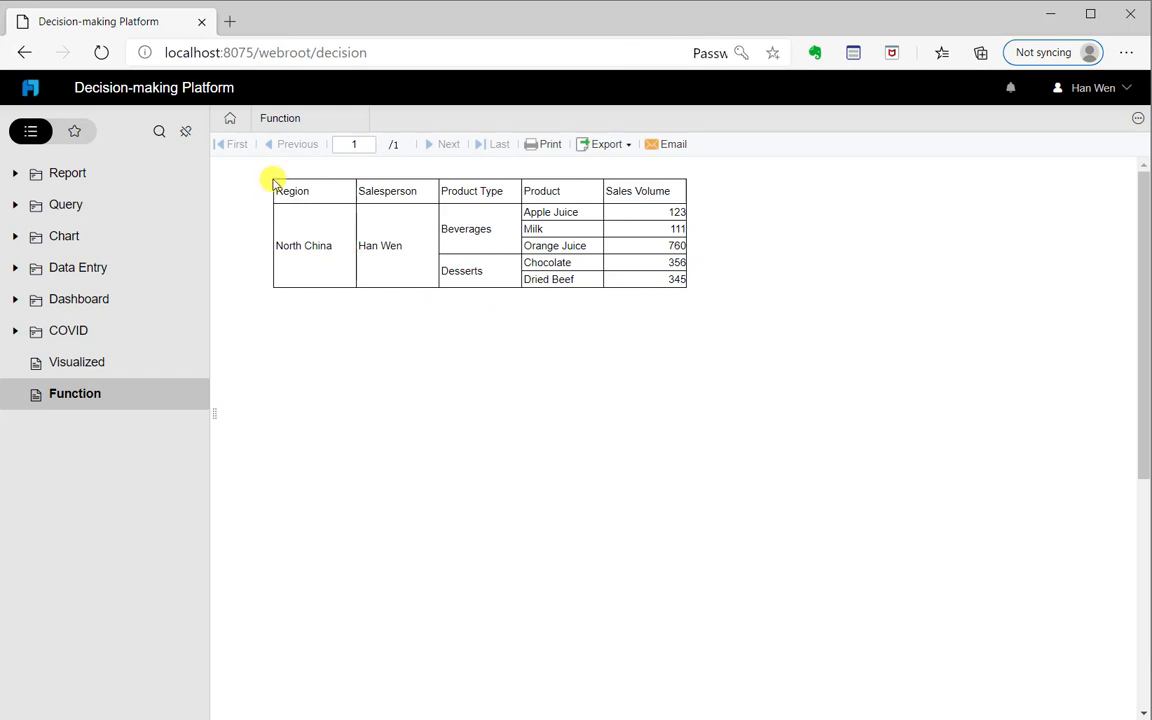
drag(268, 175, 437, 258)
click(437, 258)
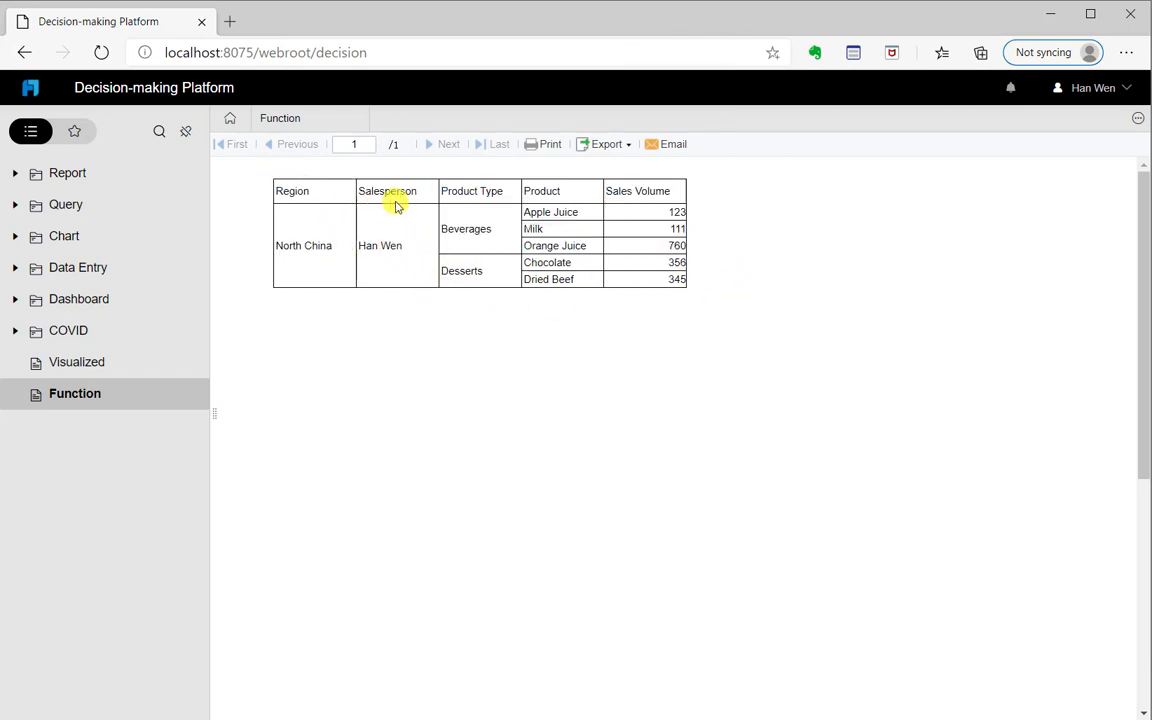
drag(355, 247, 427, 257)
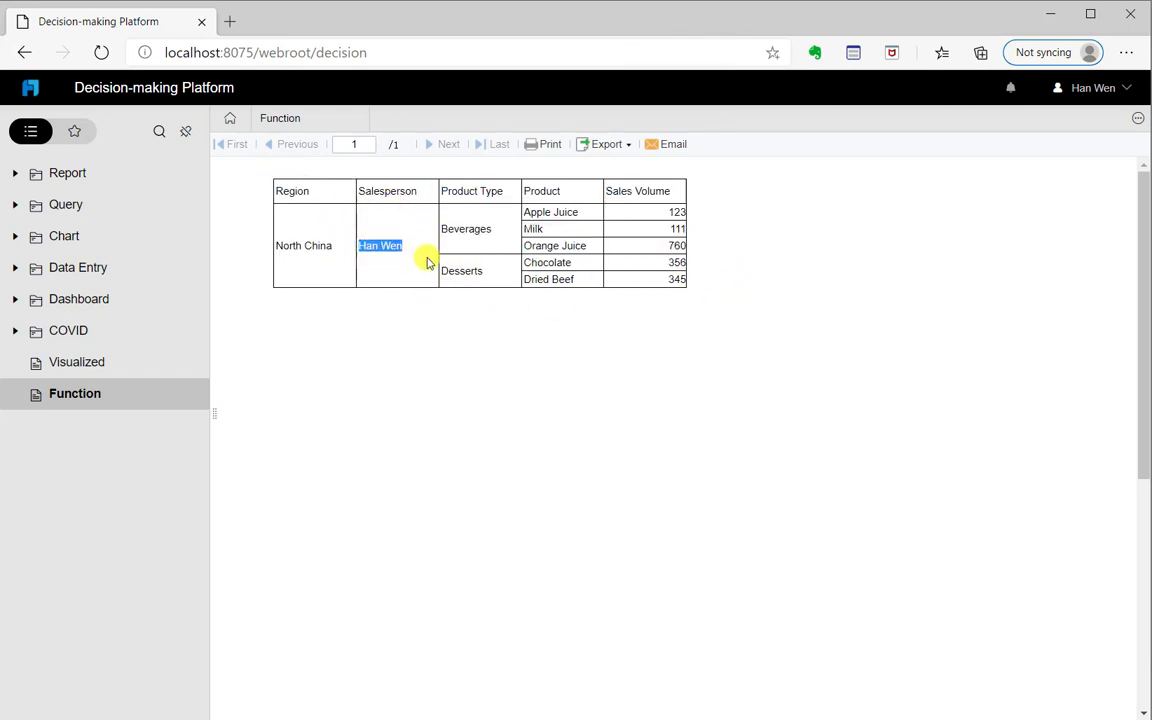
click(410, 283)
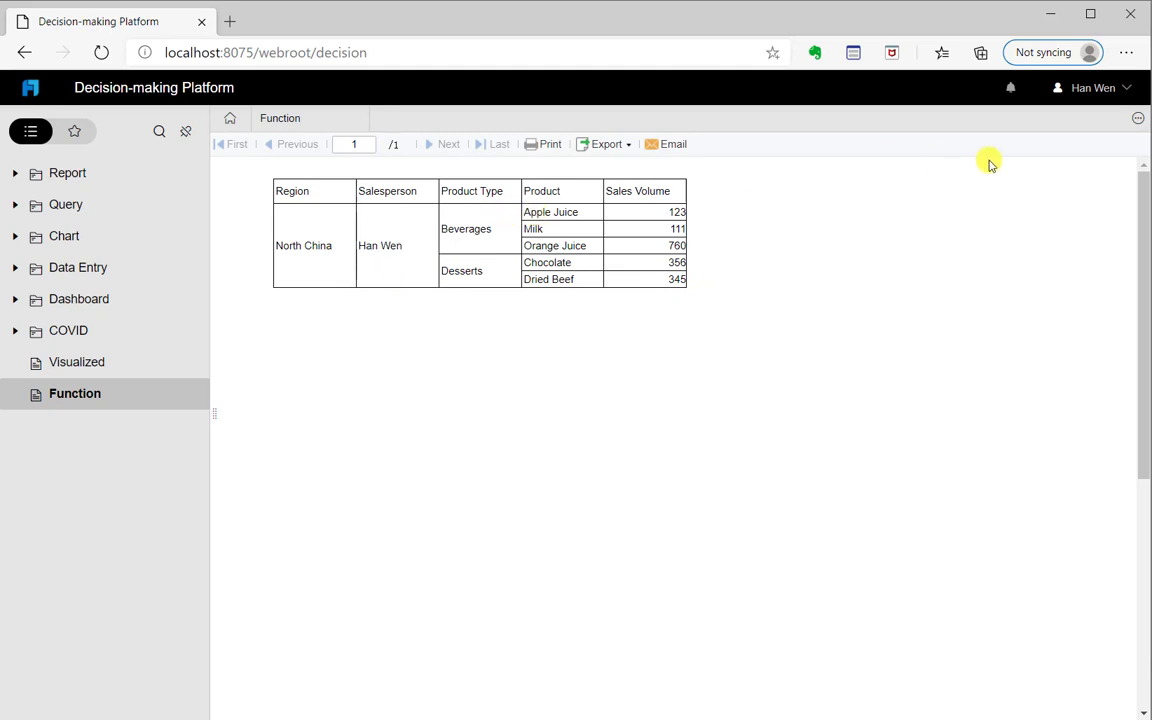
Sign out and log in as the second salesperson, letting the browser save the password
click(1108, 90)
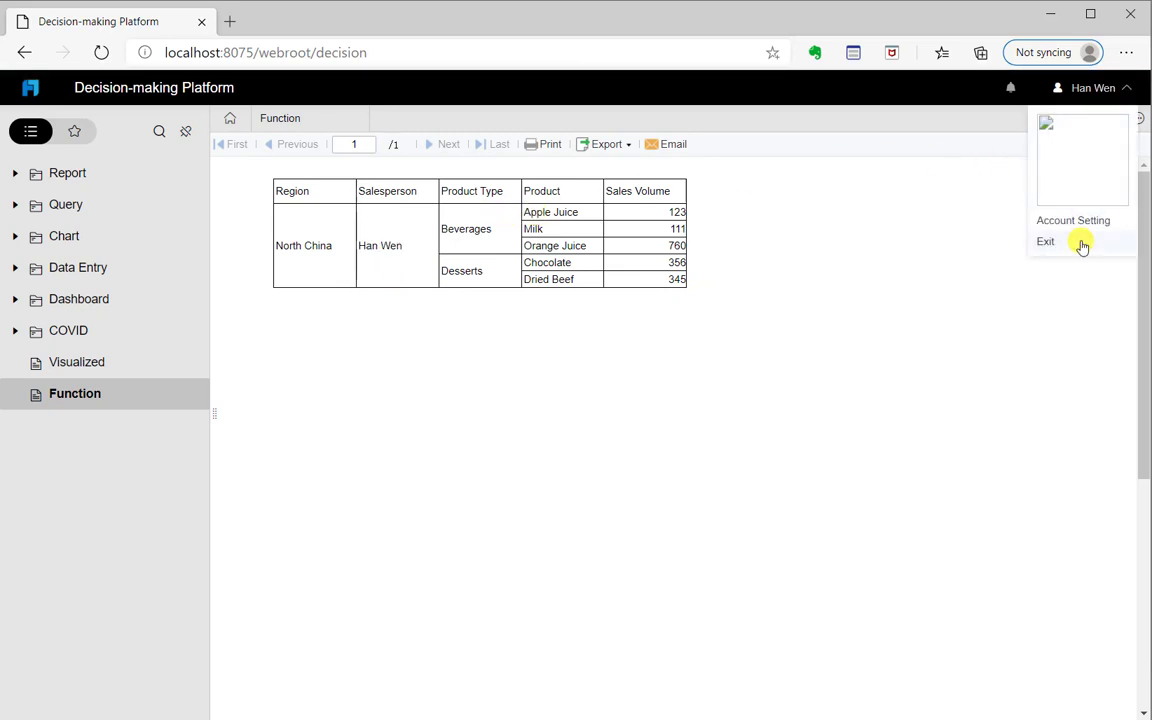
click(1050, 243)
drag(771, 294, 690, 288)
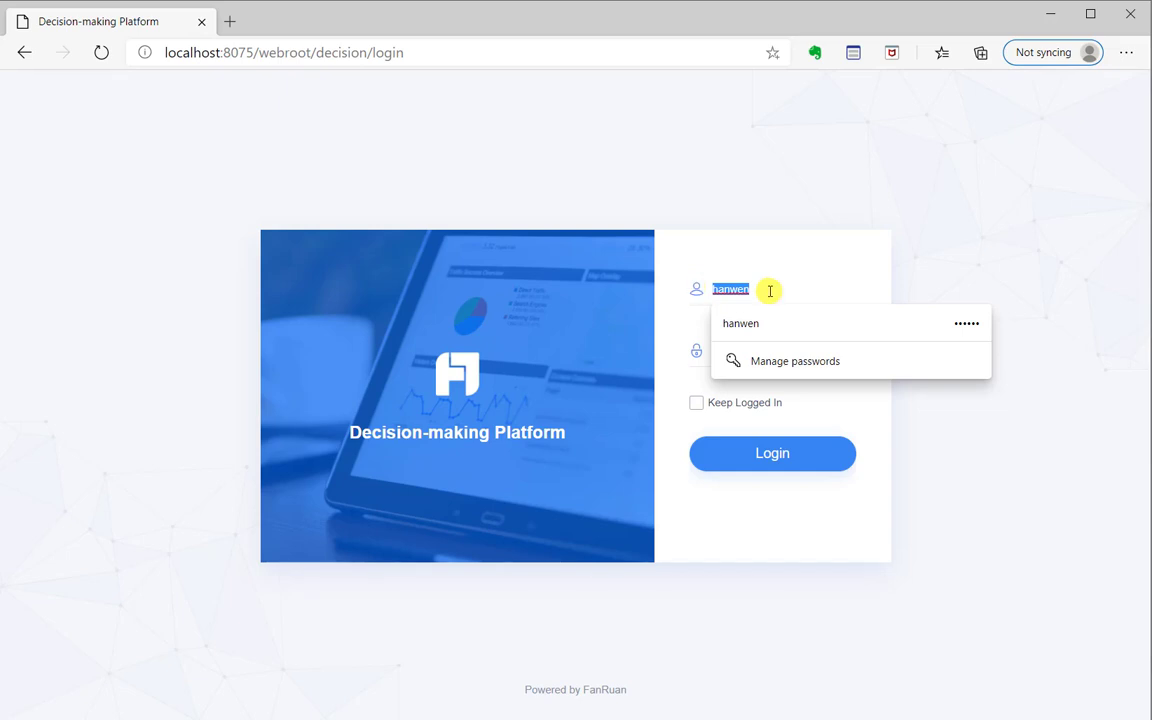
text(sunlin)
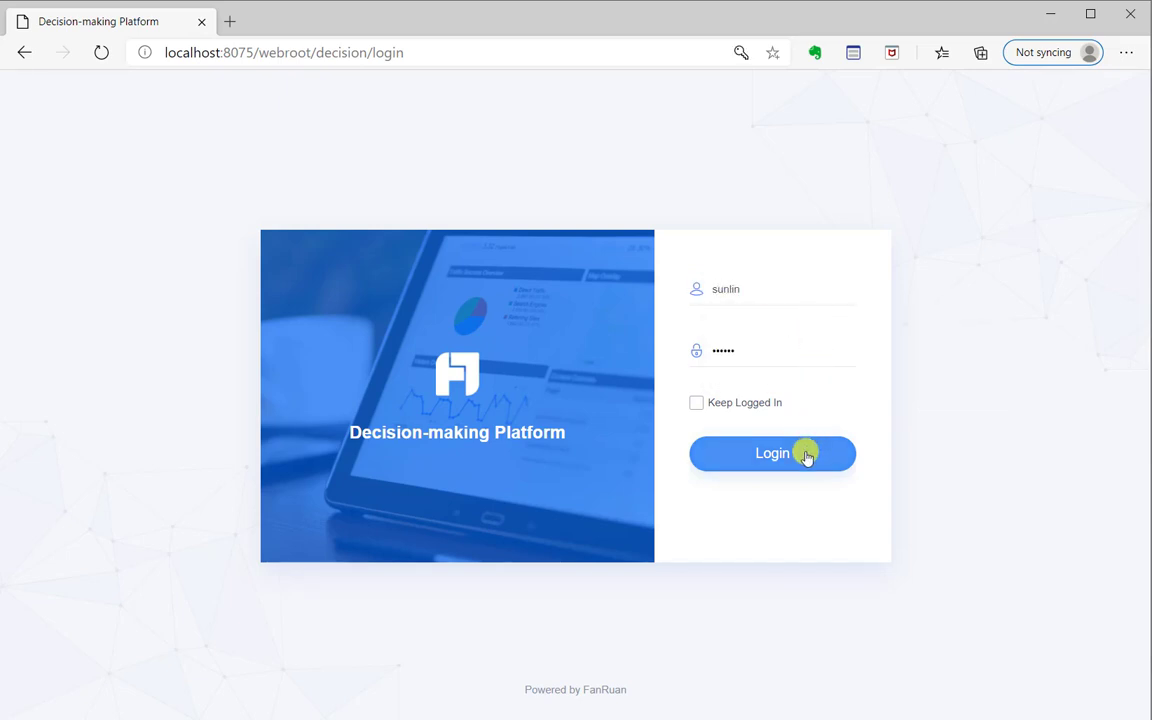
click(803, 452)
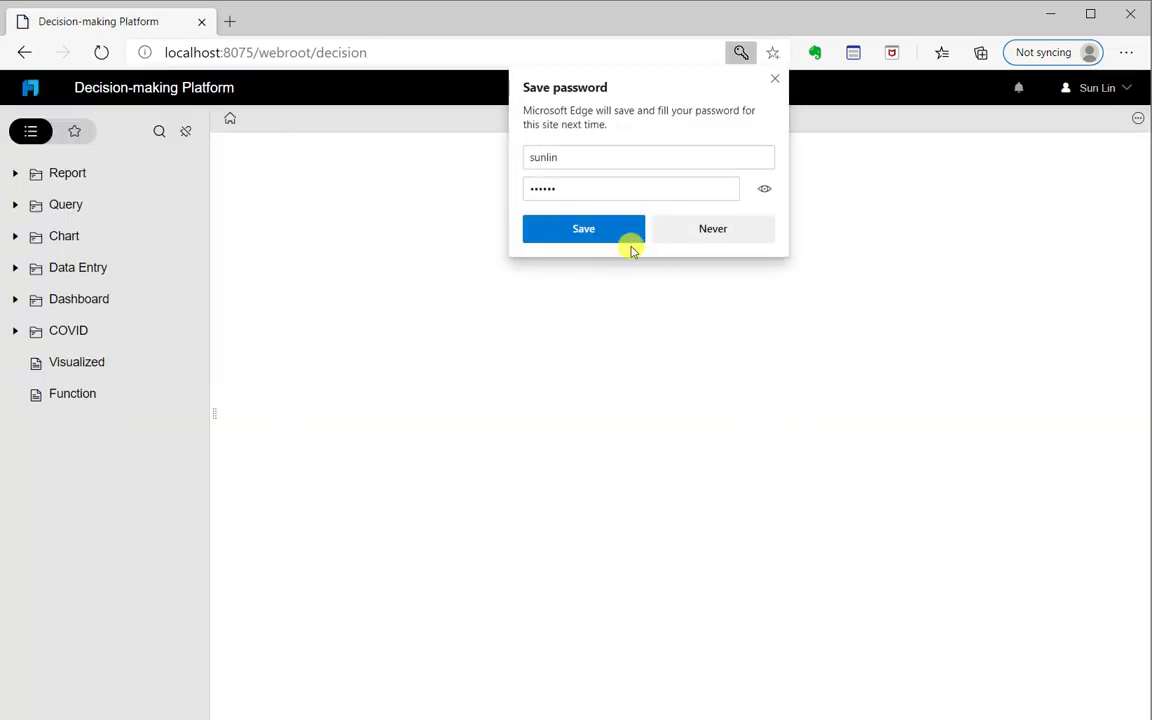
click(628, 240)
Open Function, verify it shows the second salesperson's own rows, then sign out
click(90, 396)
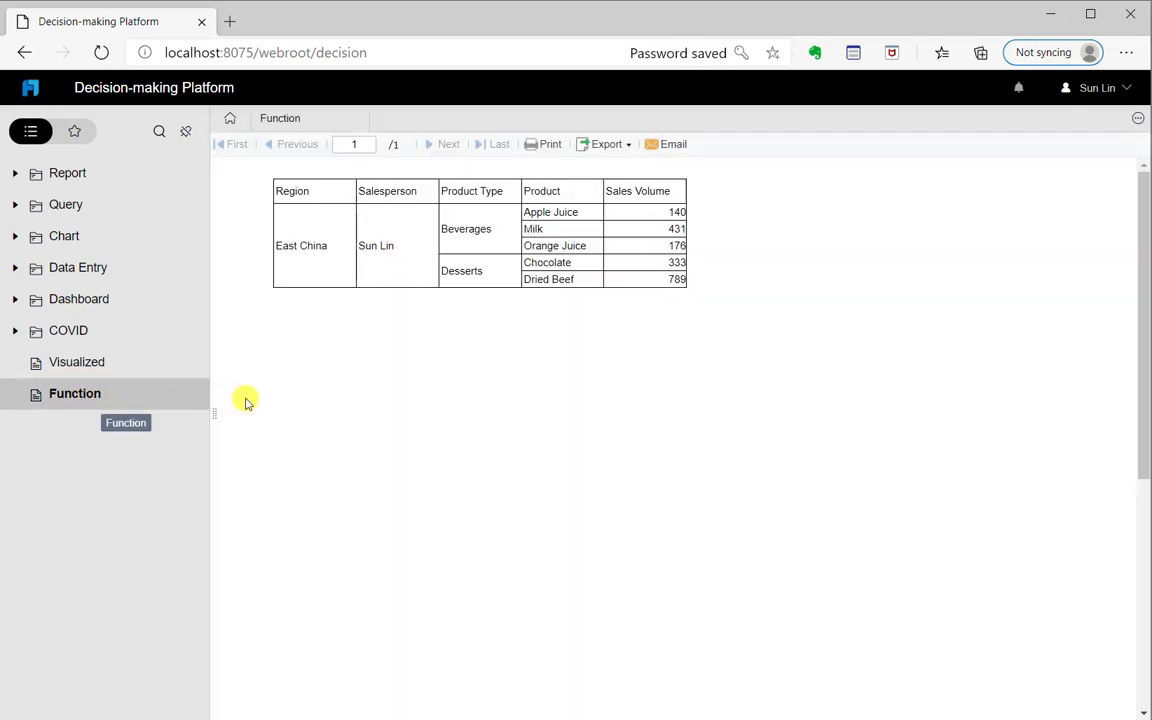
drag(394, 247, 352, 249)
click(380, 264)
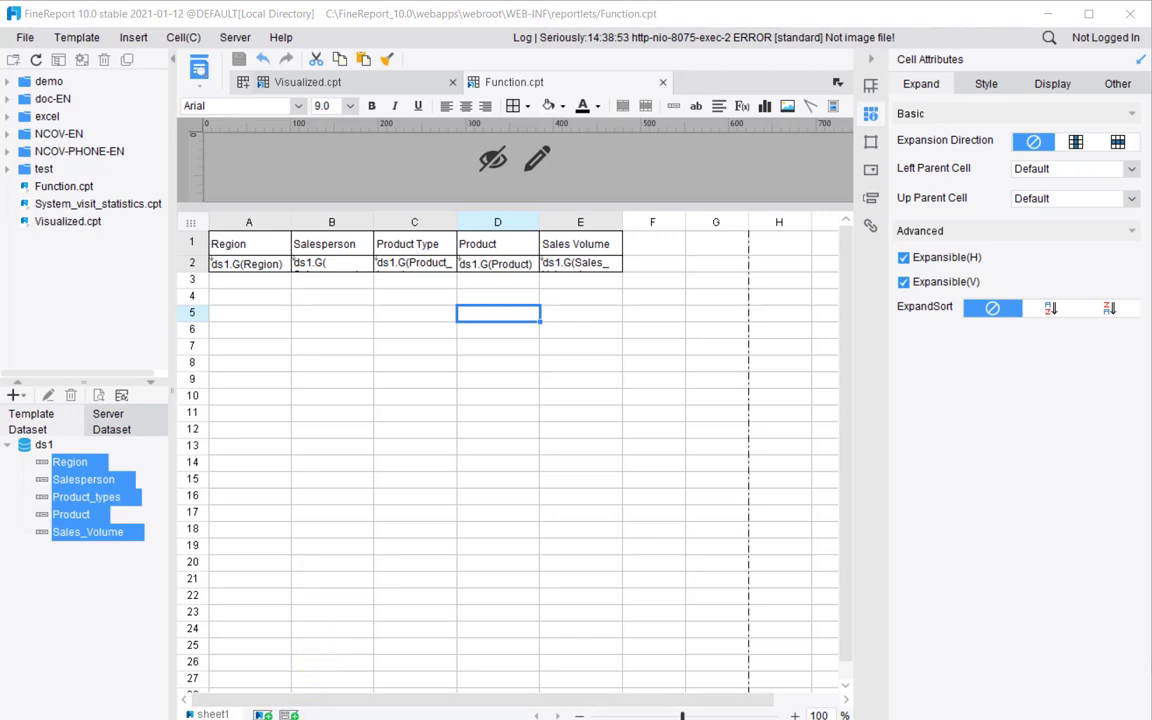
mouse_move(310, 719)
click(305, 662)
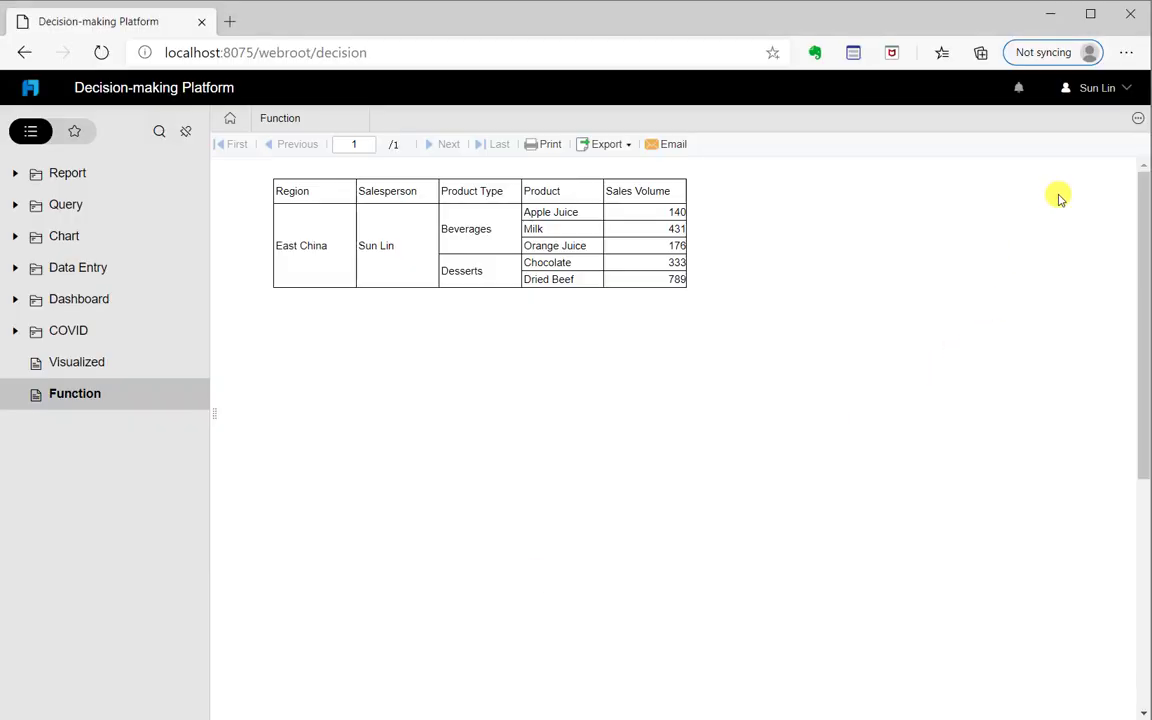
click(1093, 87)
click(1054, 242)
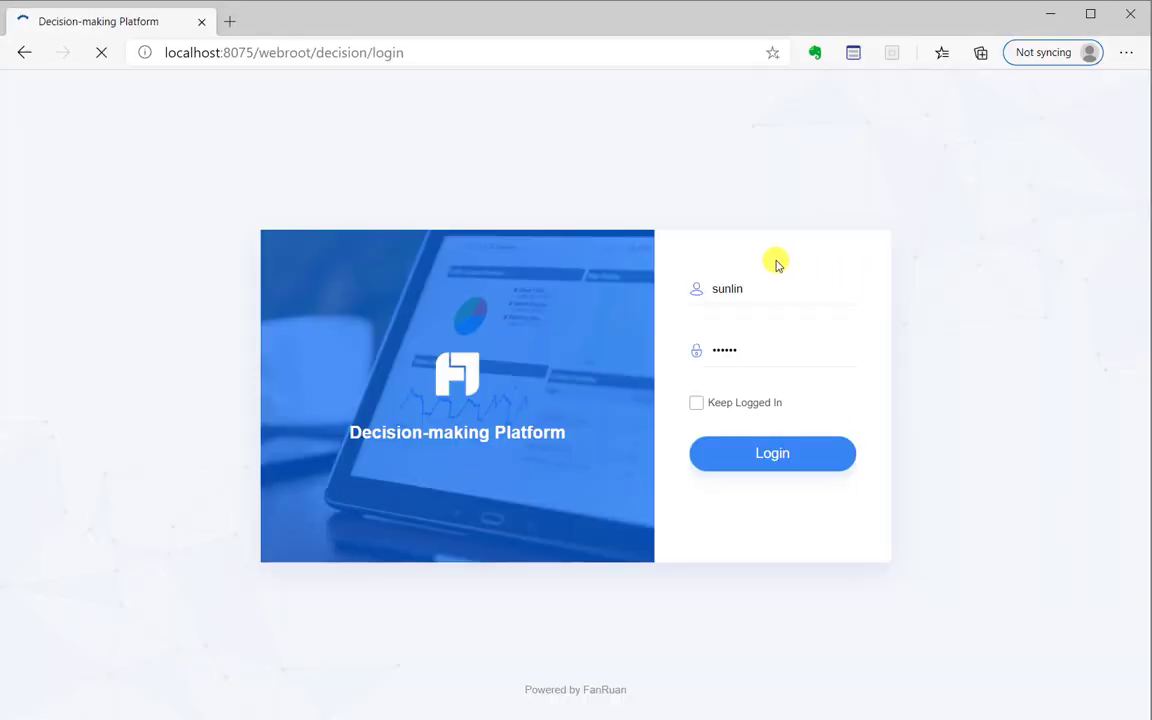
Log back in to the platform as the administrator
double_click(696, 290)
text(a)
click(861, 275)
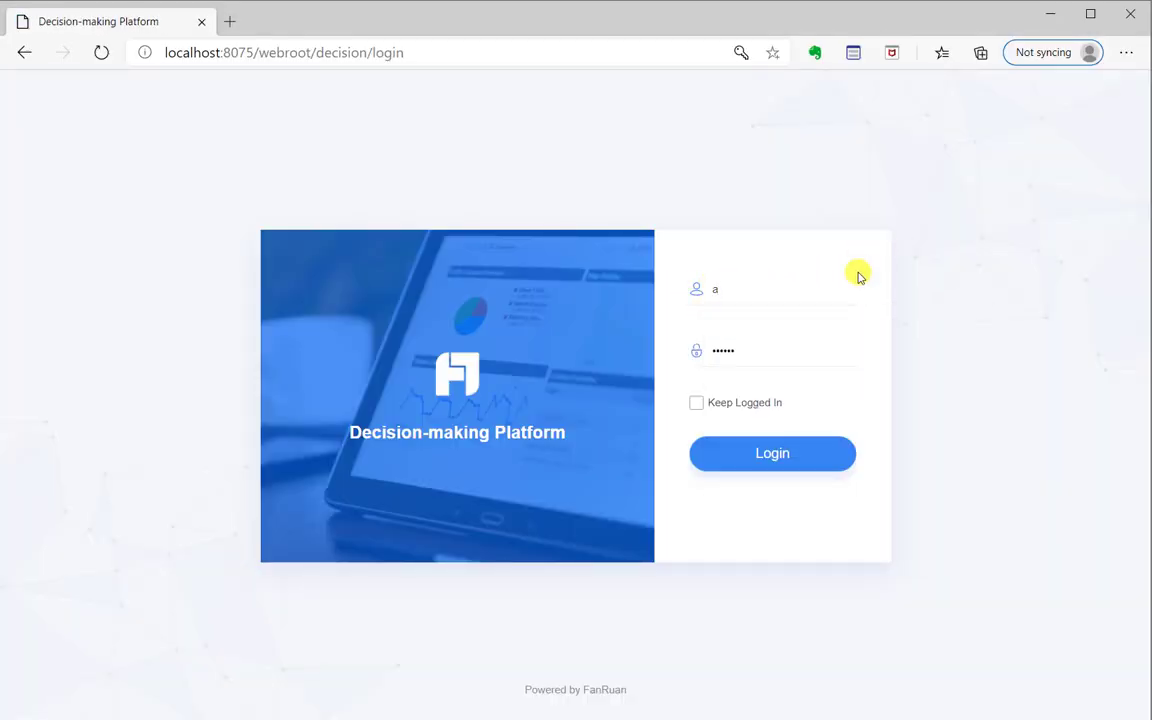
drag(788, 349, 710, 352)
text(a)
click(810, 451)
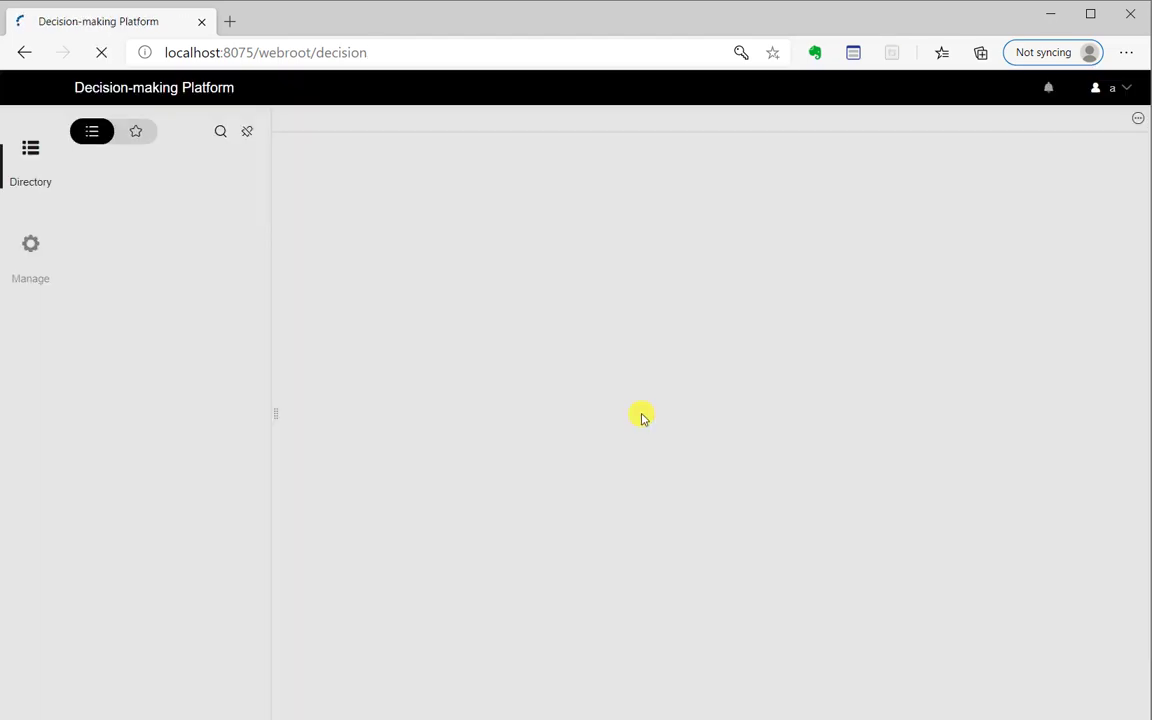
Under Manage > User > Role, add a new role named intern
click(53, 265)
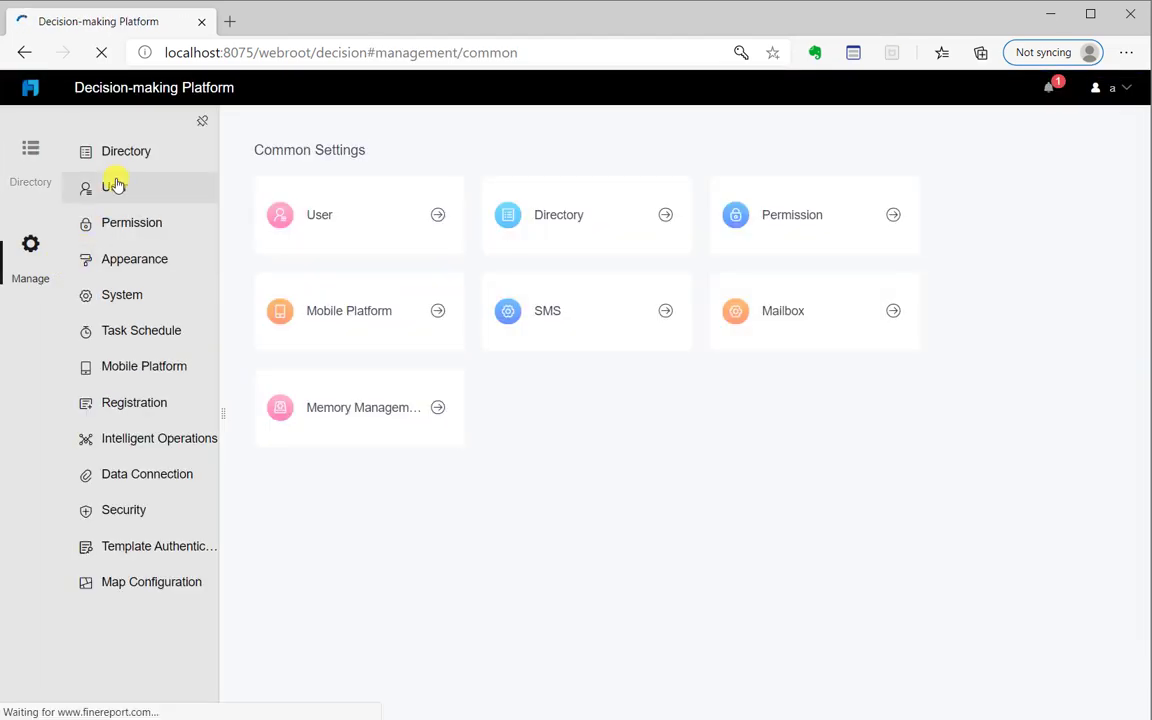
click(116, 189)
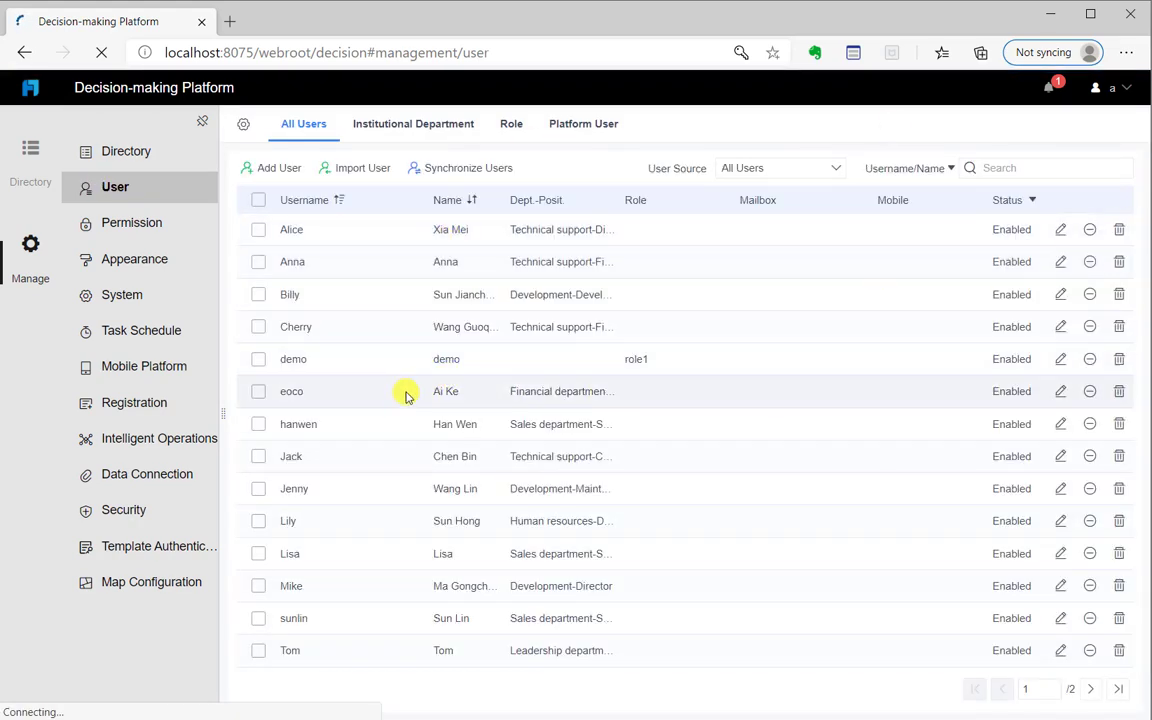
click(513, 124)
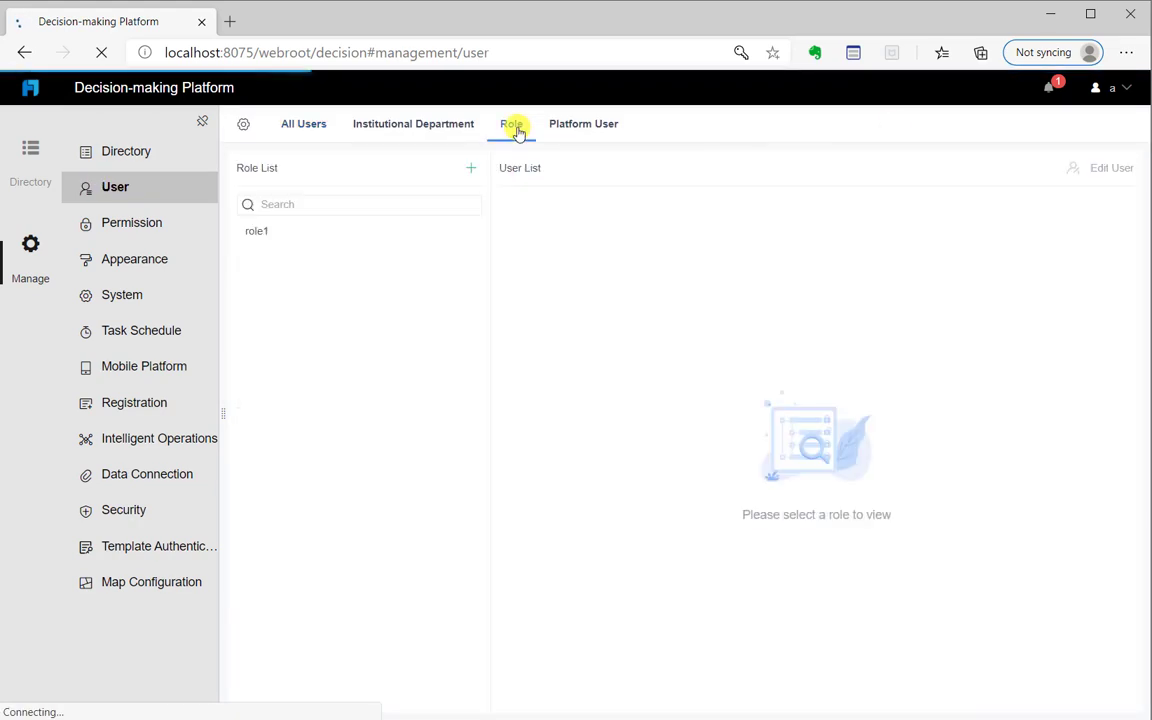
click(469, 168)
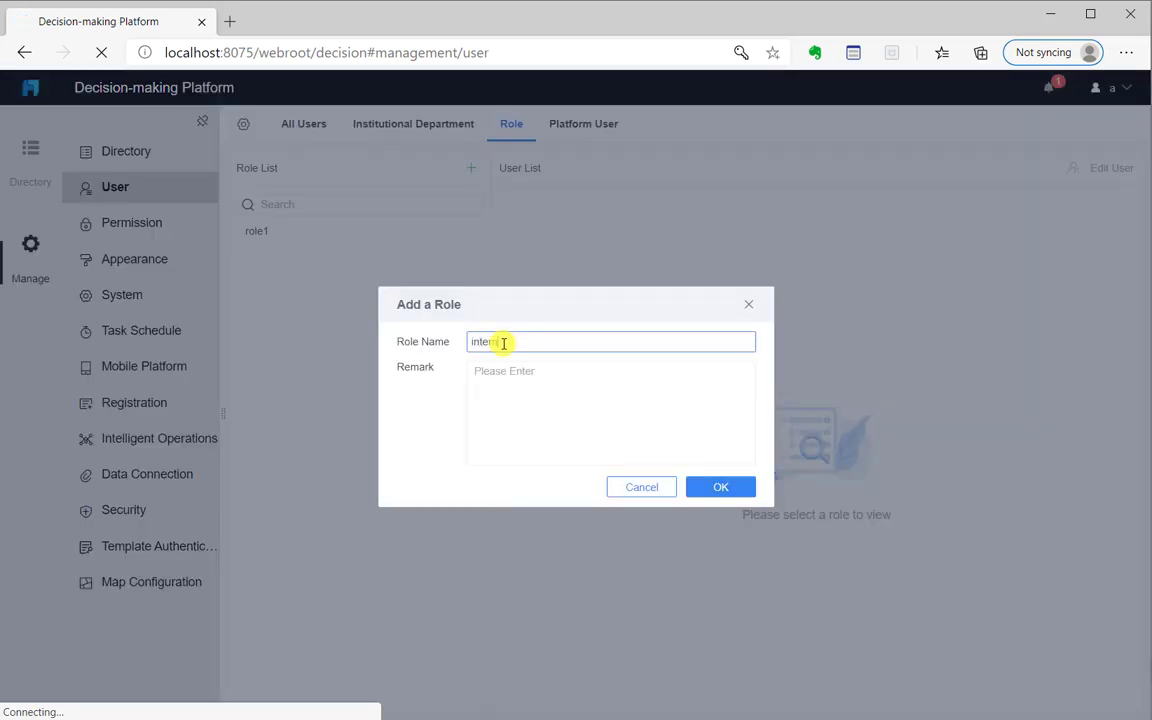
click(727, 490)
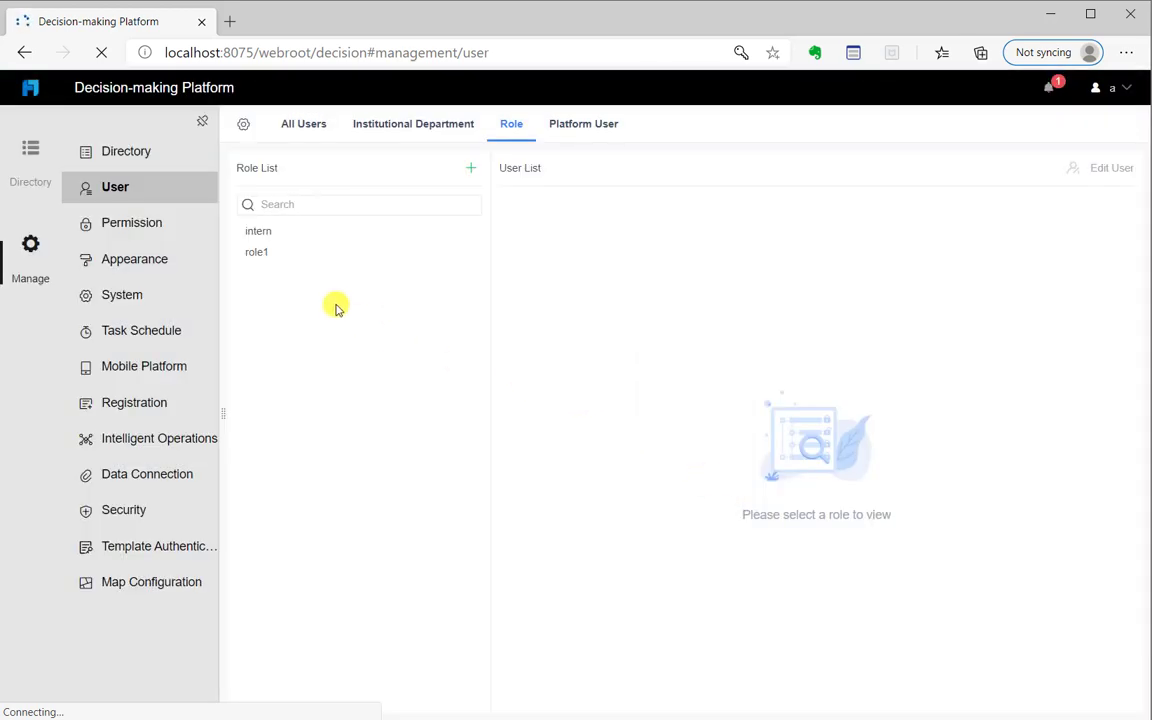
Add the first salesperson to the intern role's user list and save it
click(313, 229)
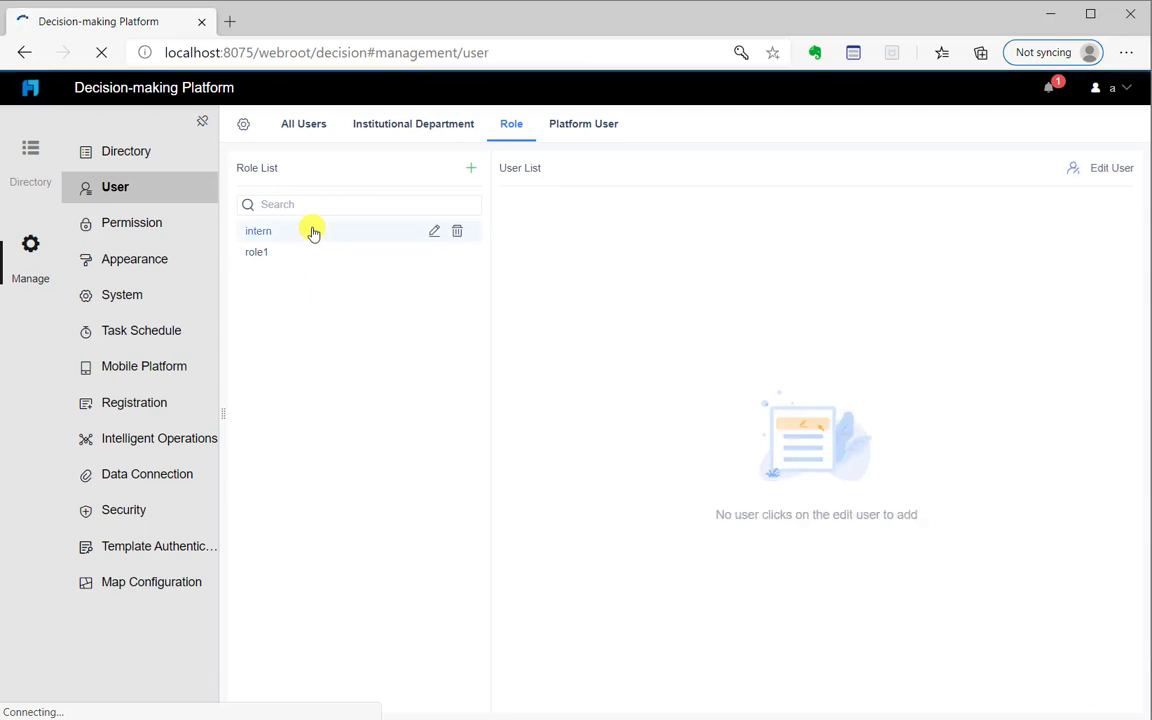
click(1111, 168)
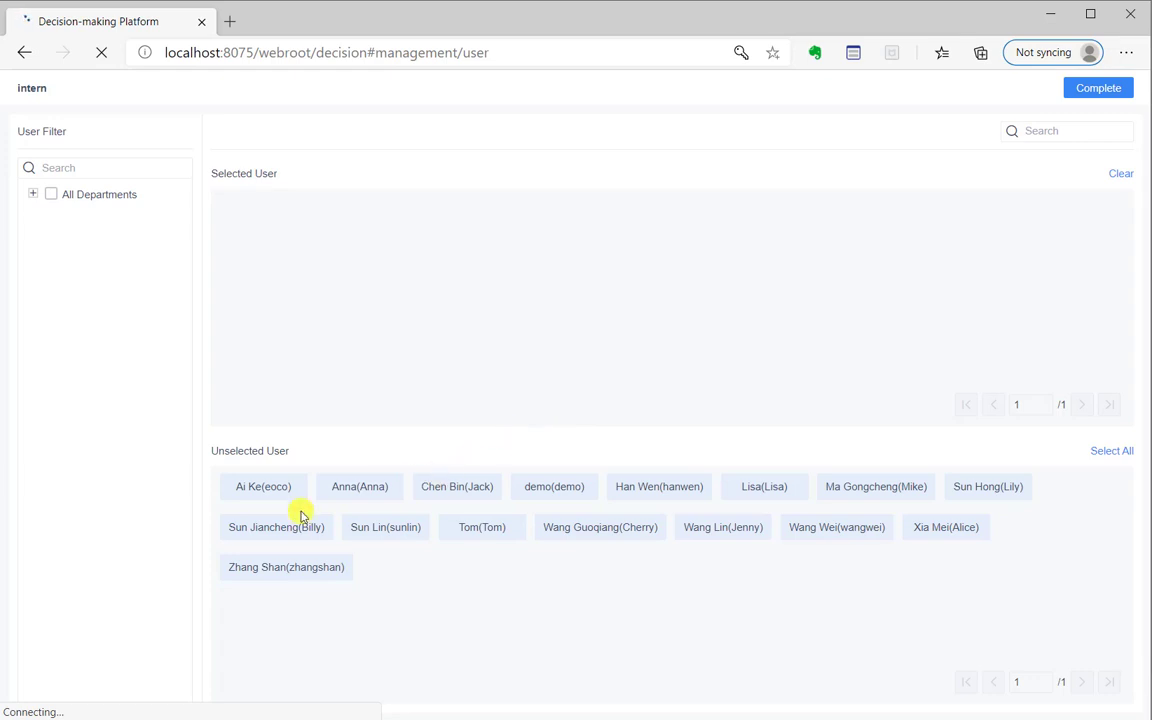
click(639, 490)
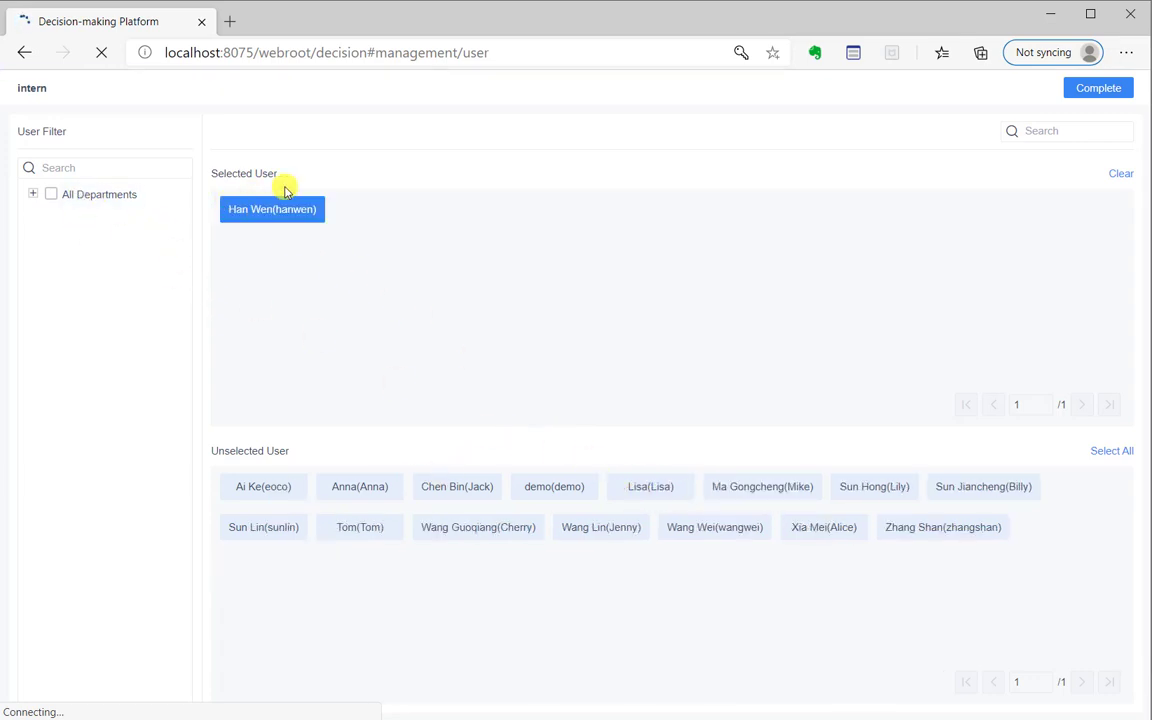
click(1100, 88)
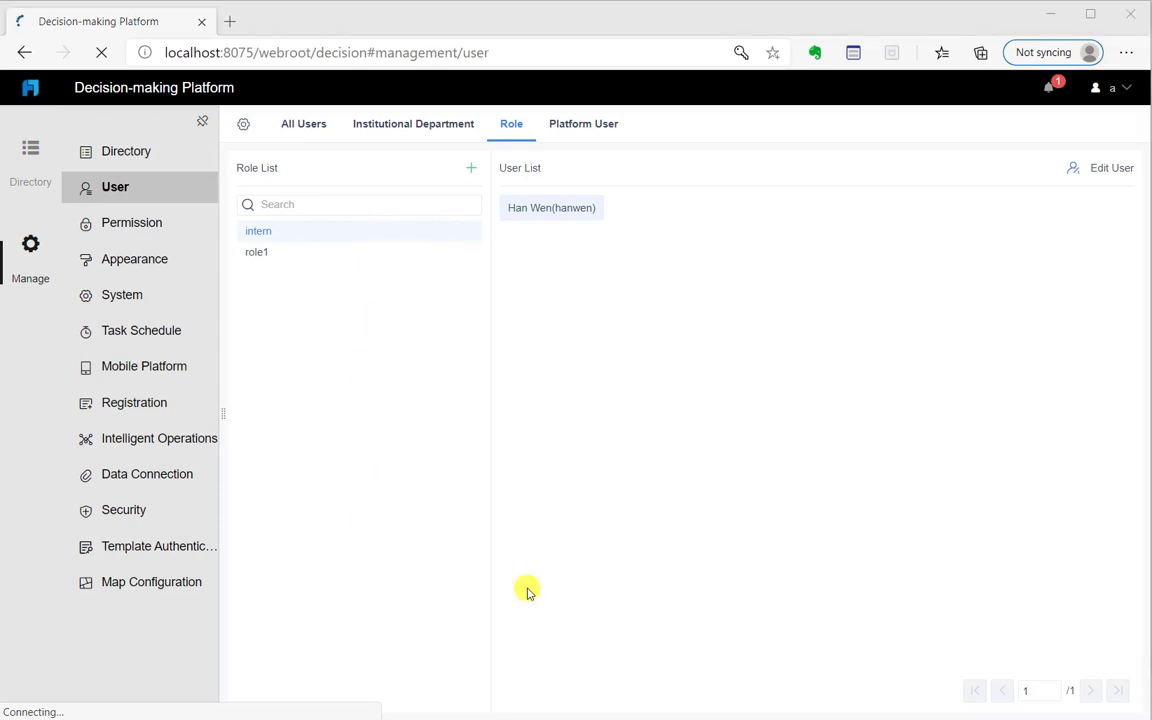
Back in the designer, select the Product Type column C
click(345, 717)
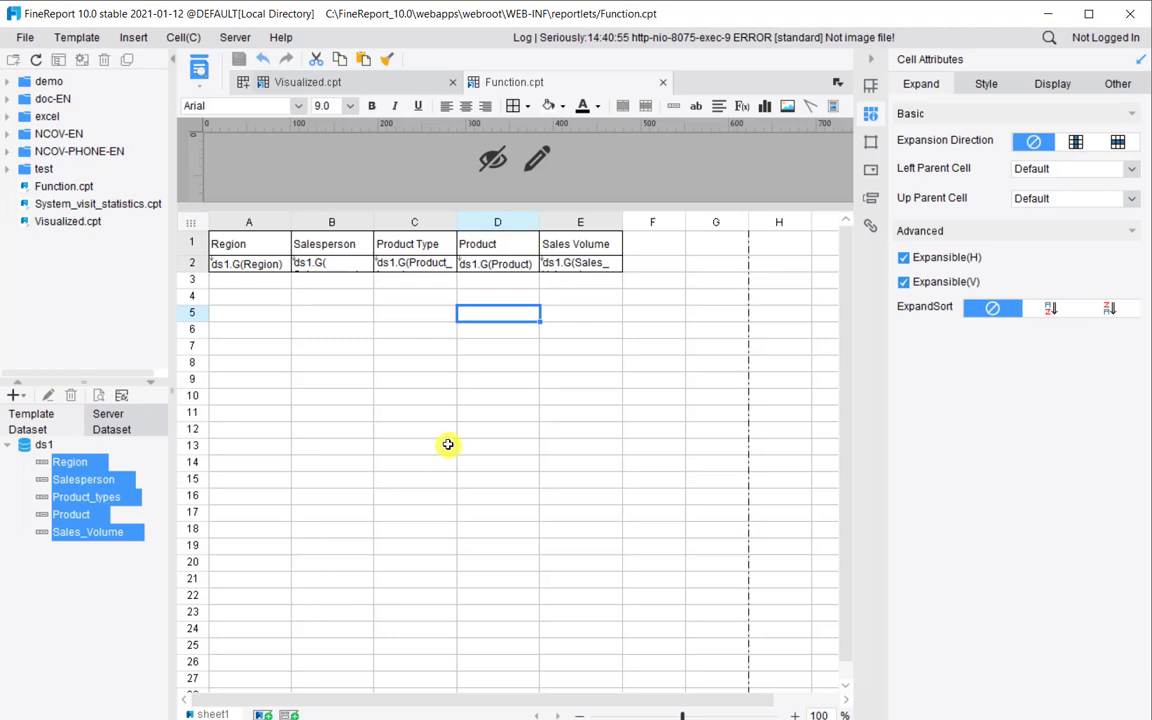
click(487, 277)
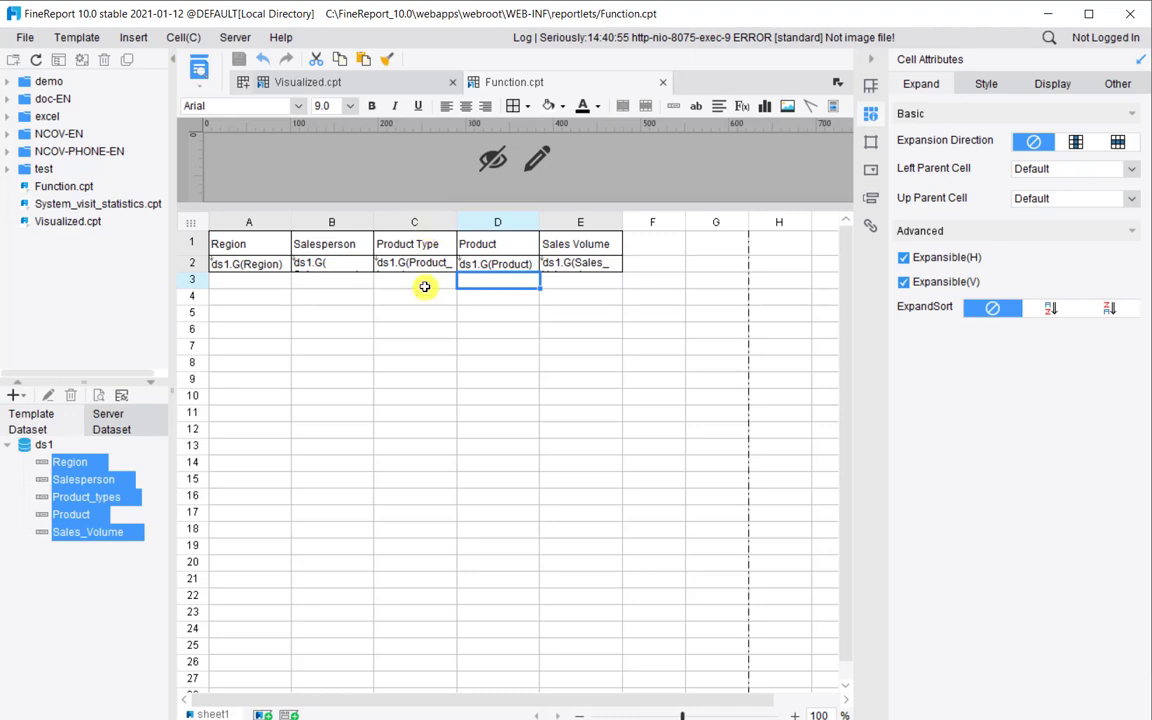
click(414, 218)
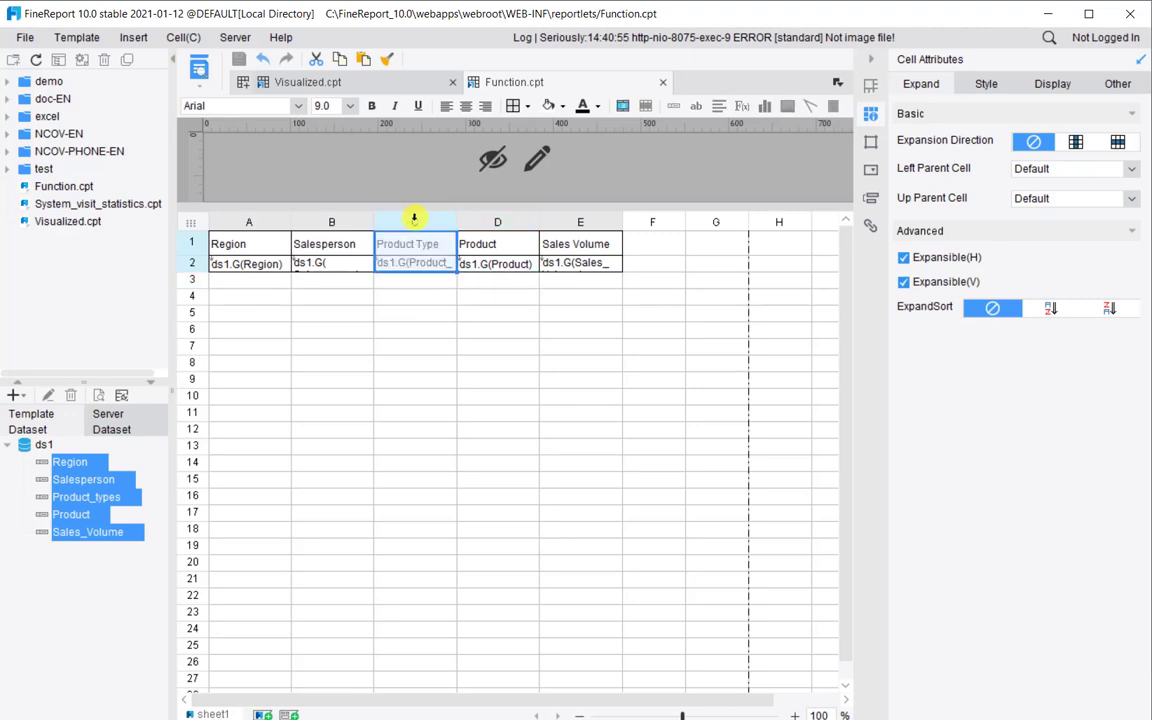
Add a conditional format setting Column Width 0 when formula $fine_role='intern' is true
click(871, 224)
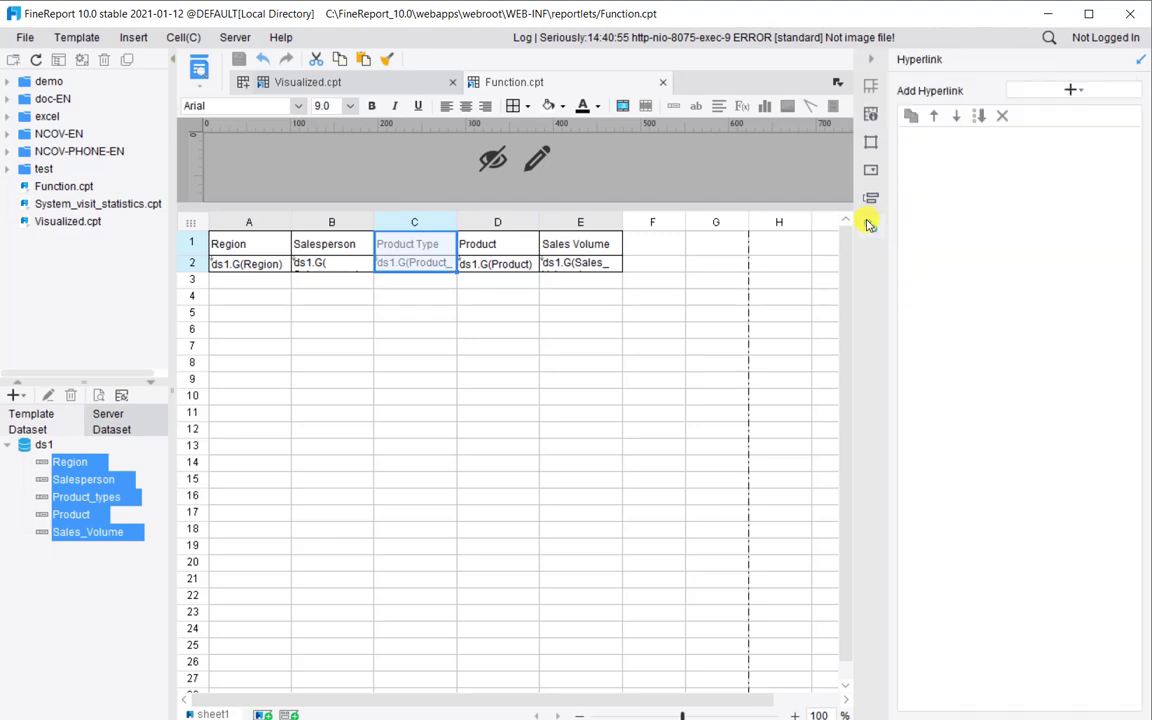
click(869, 199)
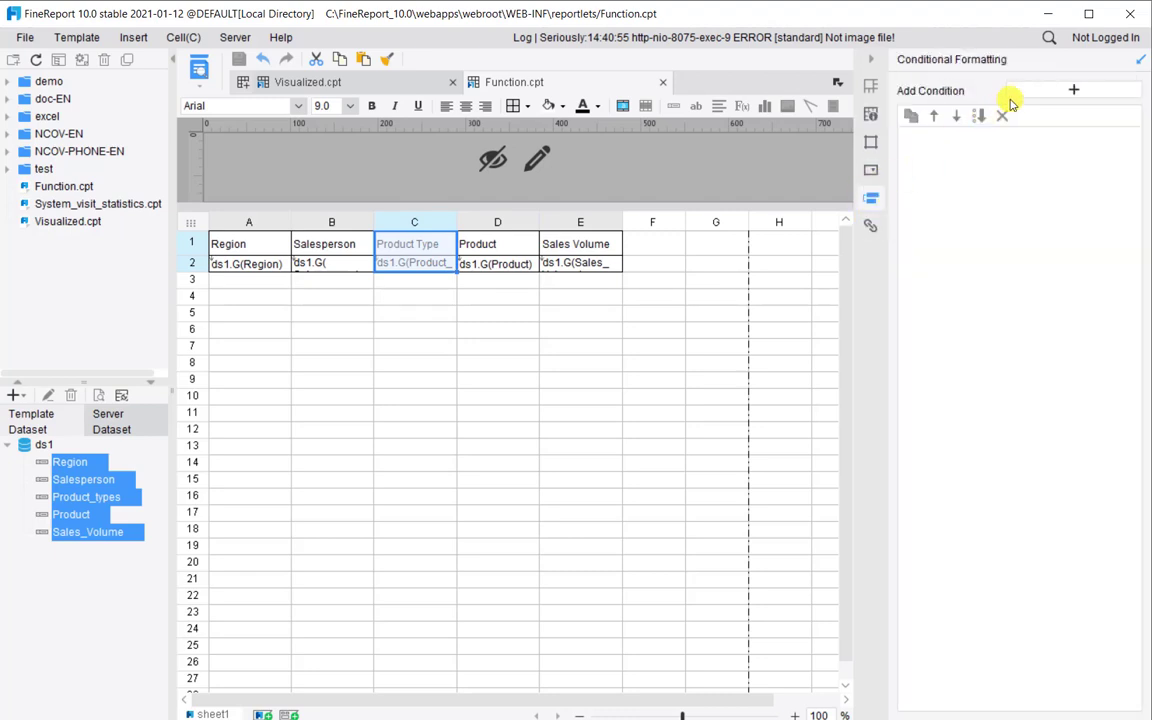
click(1018, 90)
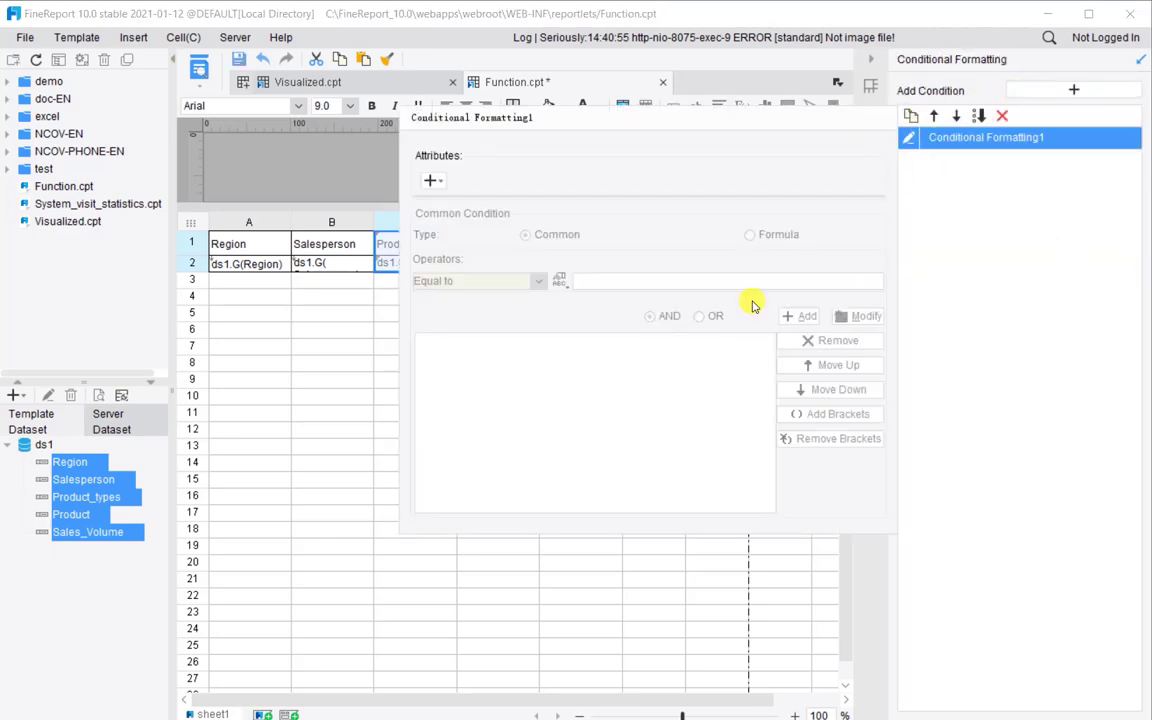
click(432, 181)
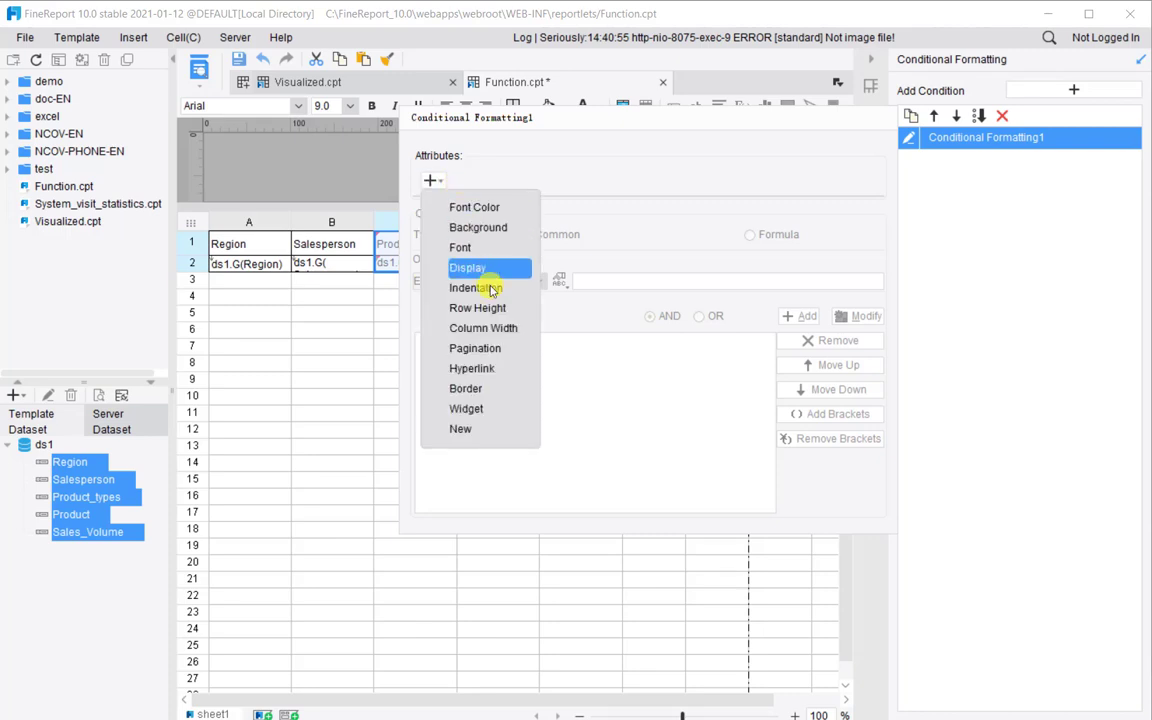
click(523, 338)
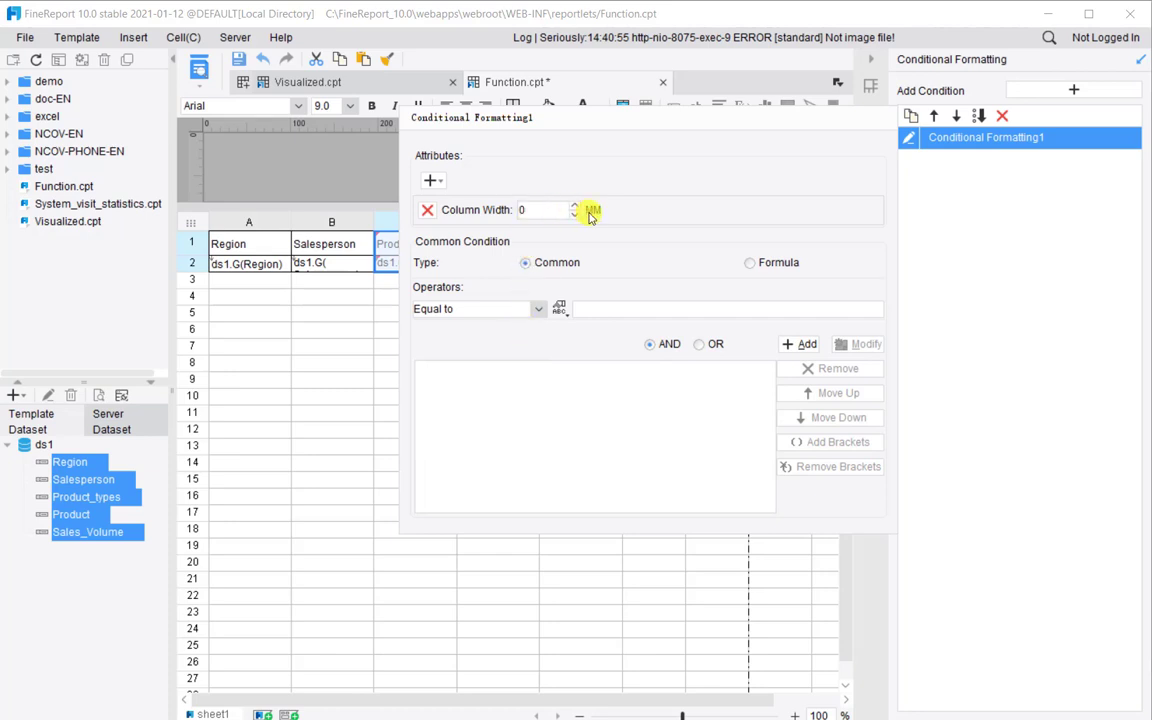
click(750, 263)
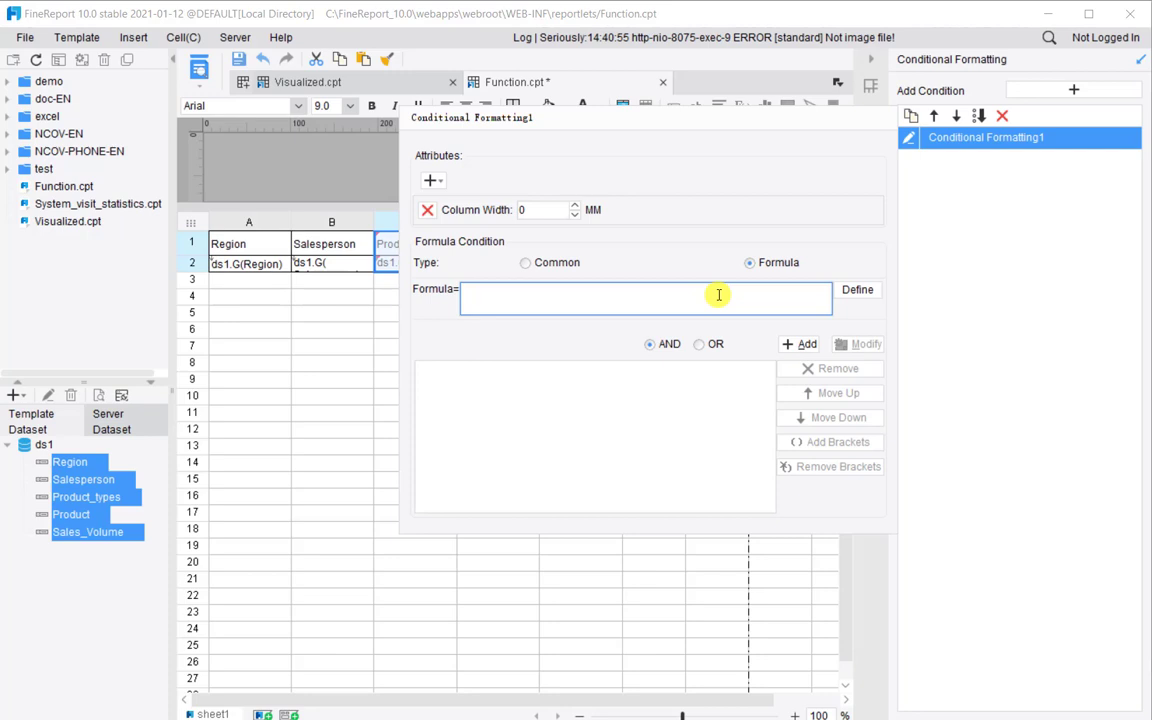
click(718, 294)
text($fine_role='intern')
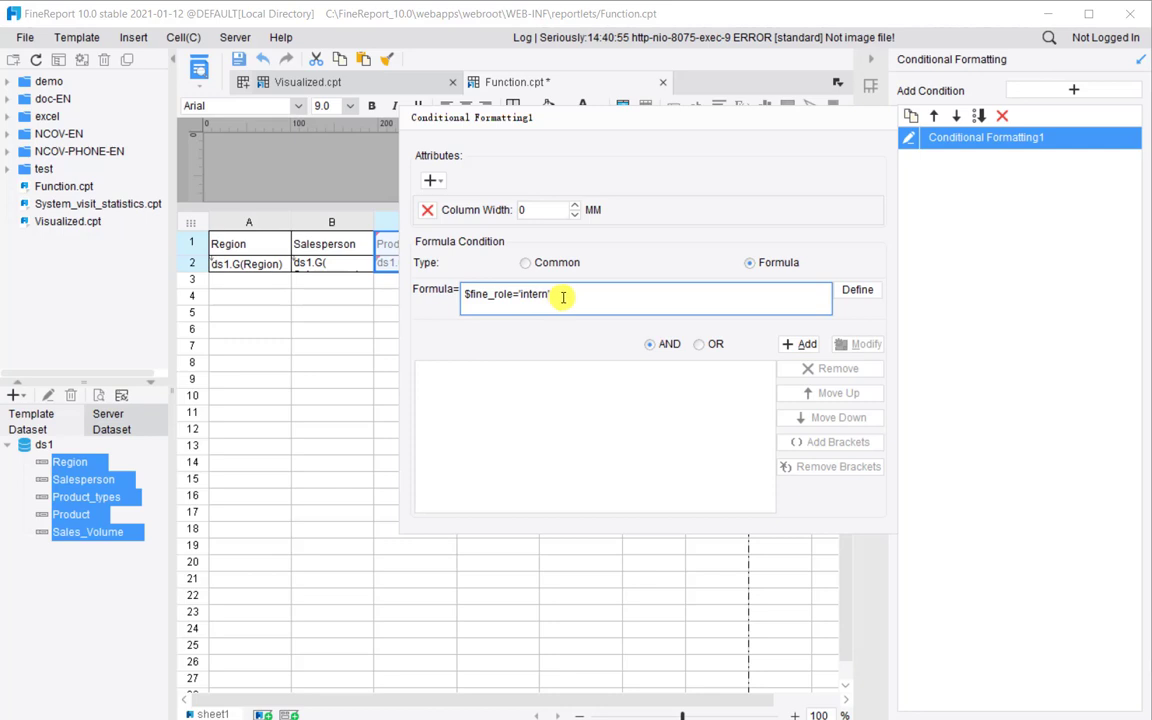
click(802, 344)
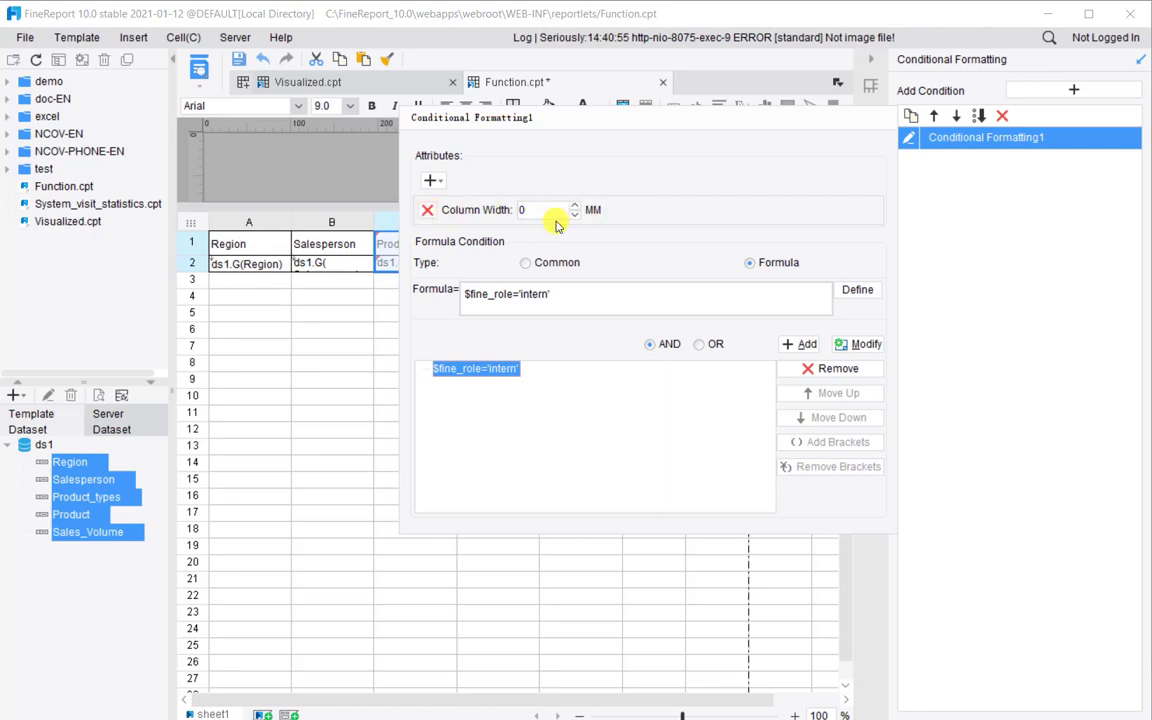
click(930, 232)
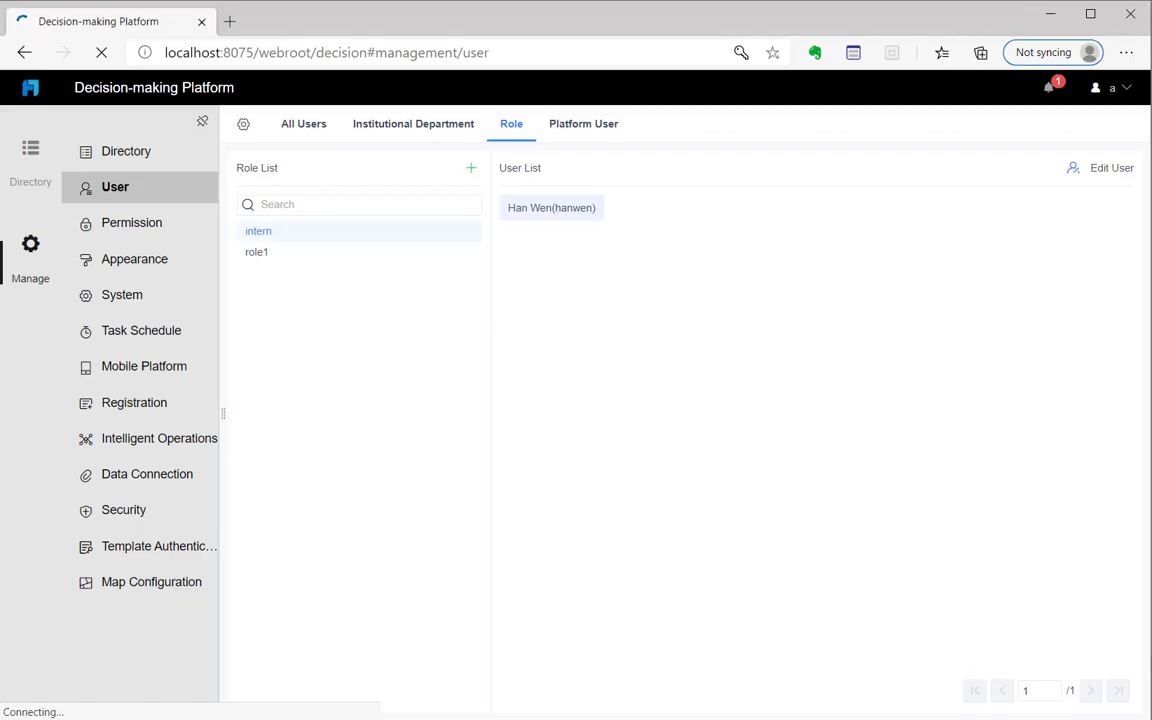
Sign out and enter the login credentials of another salesperson
click(1113, 87)
click(1076, 243)
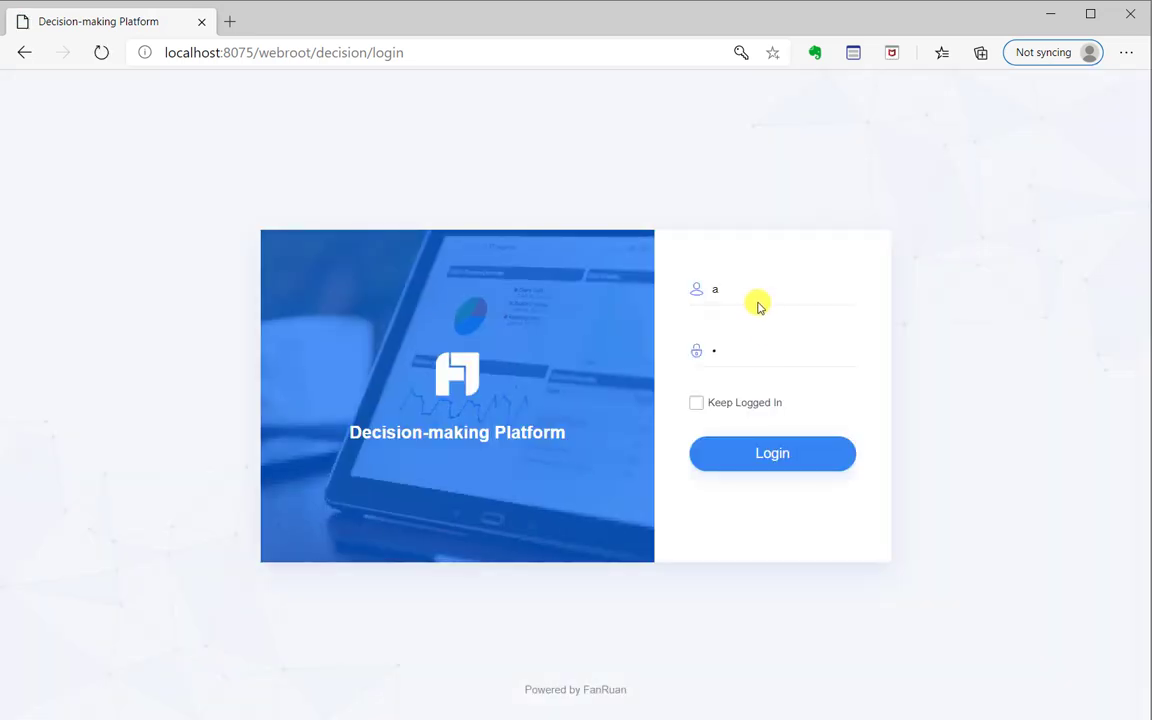
click(697, 286)
text(asunlin)
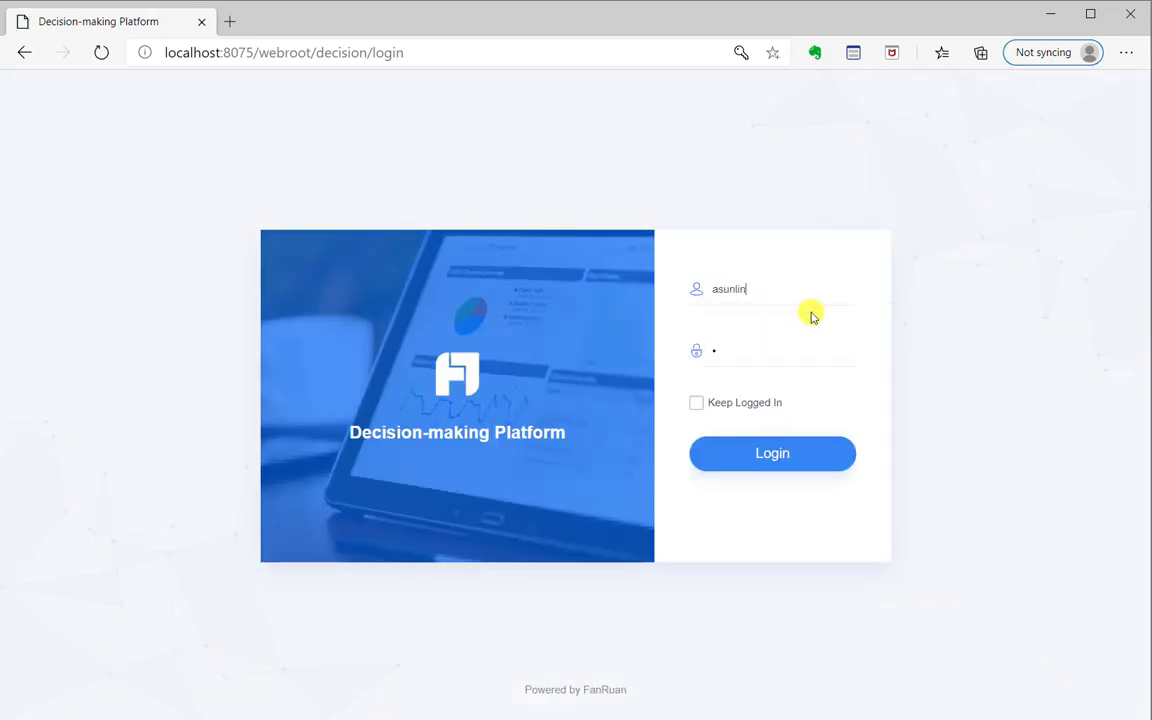
click(717, 280)
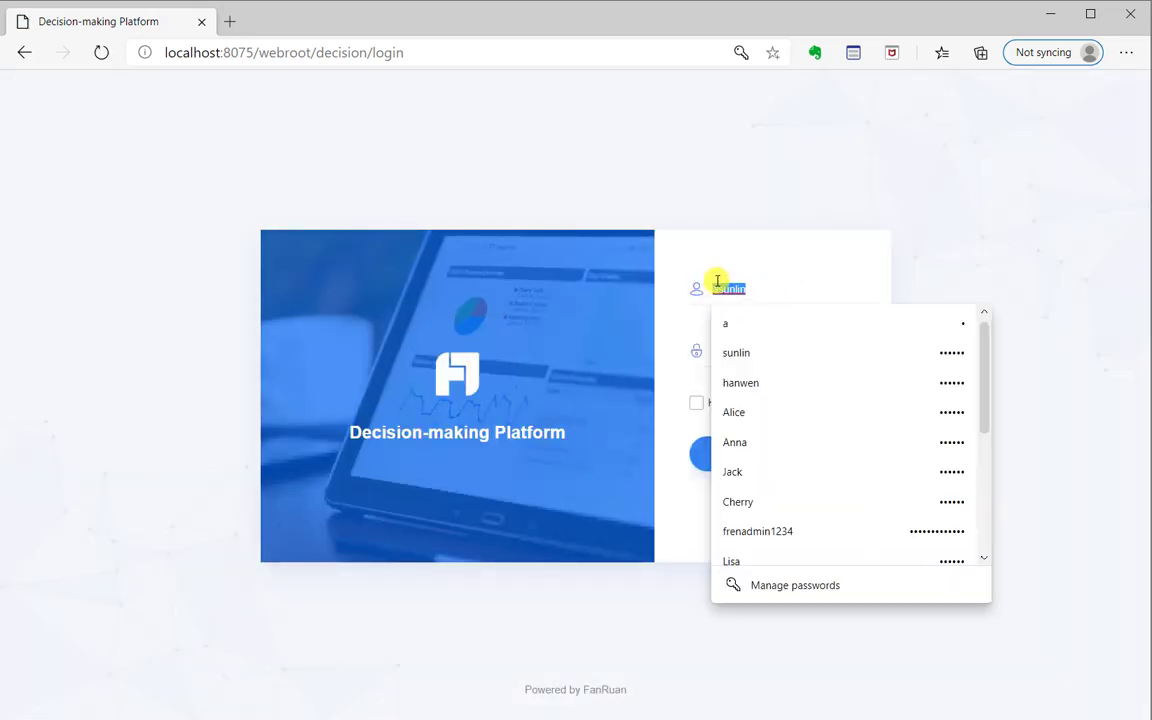
text(sunlin)
click(979, 219)
click(785, 348)
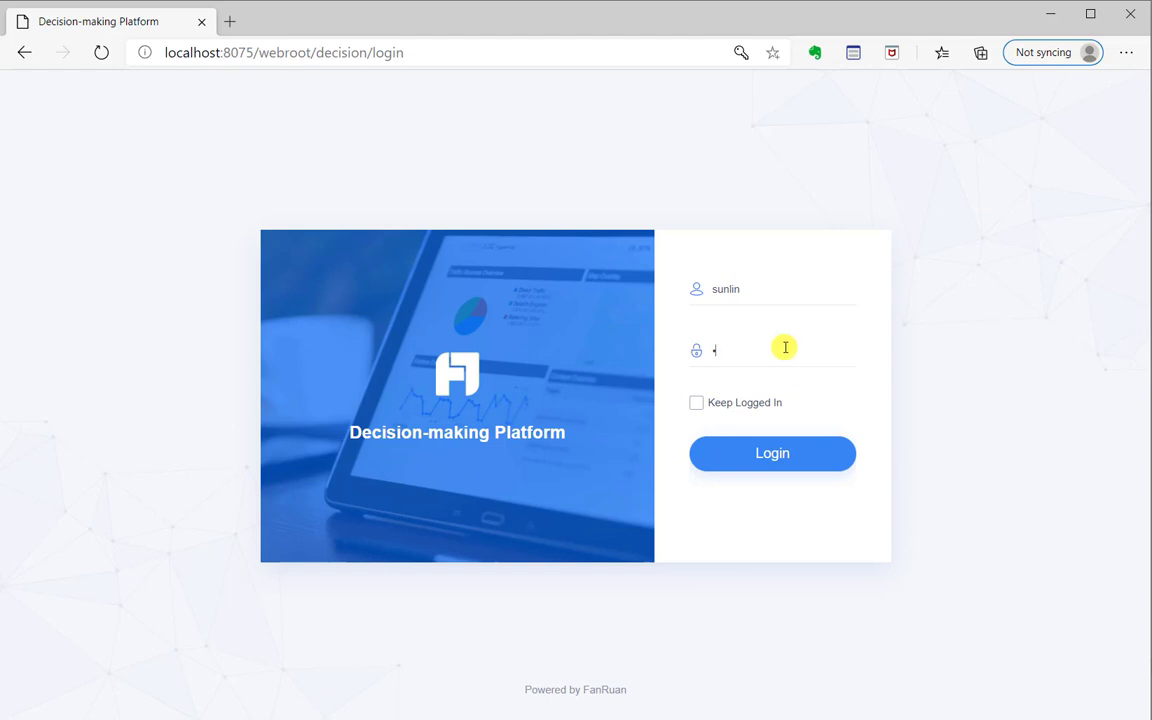
text(123456)
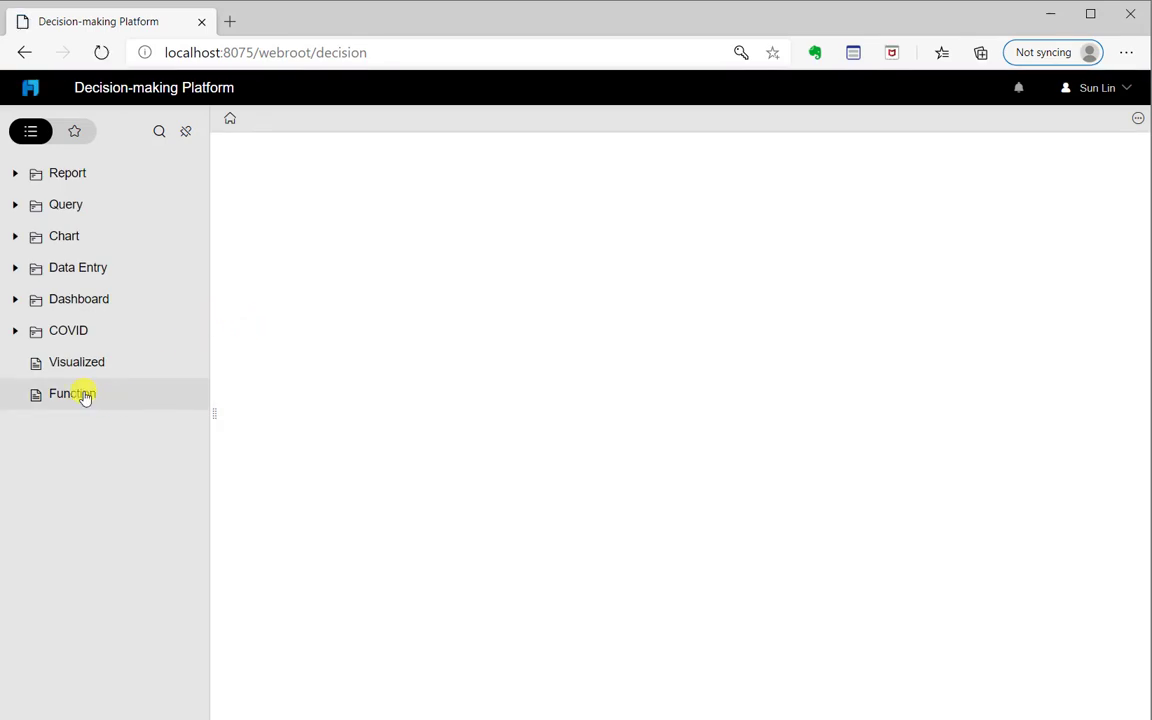
Open Function, confirm the Product Type column is still shown, then sign out
click(85, 395)
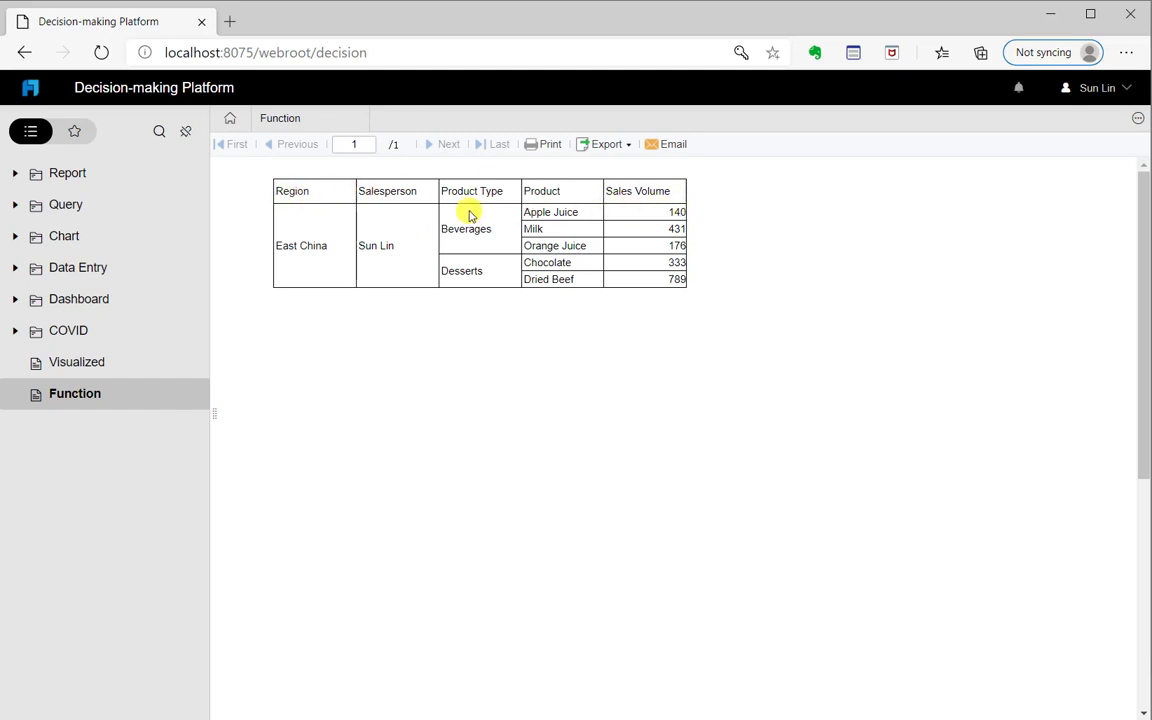
drag(443, 193, 515, 190)
click(999, 227)
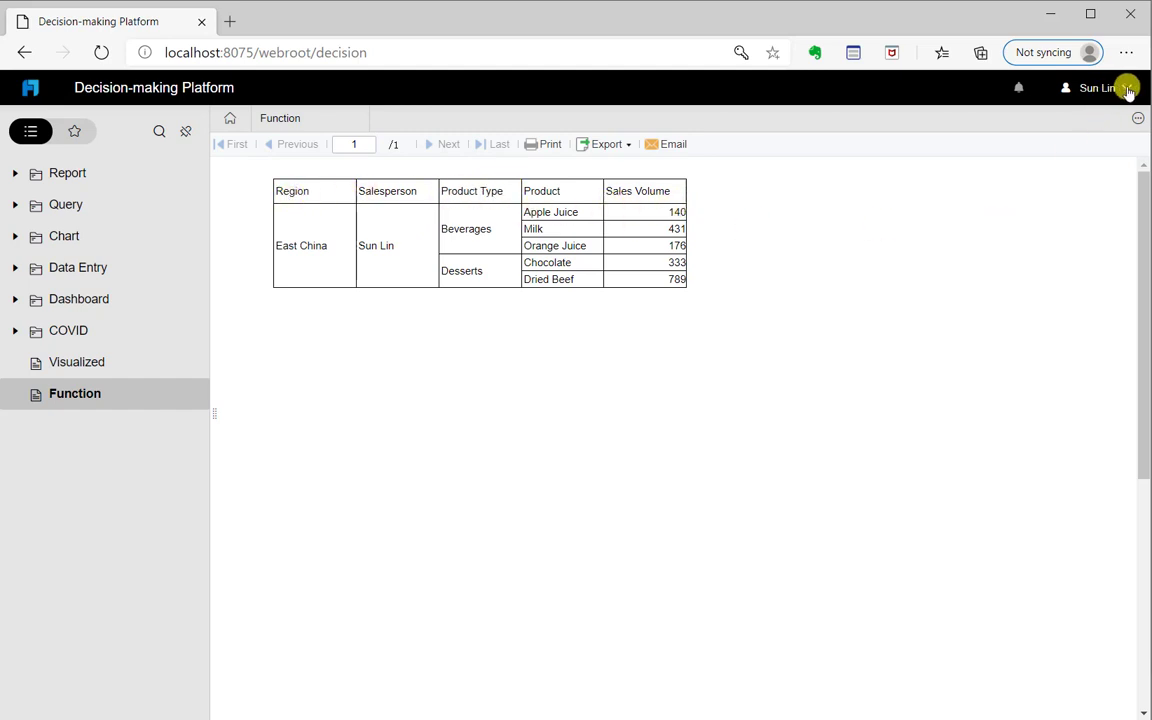
click(1127, 90)
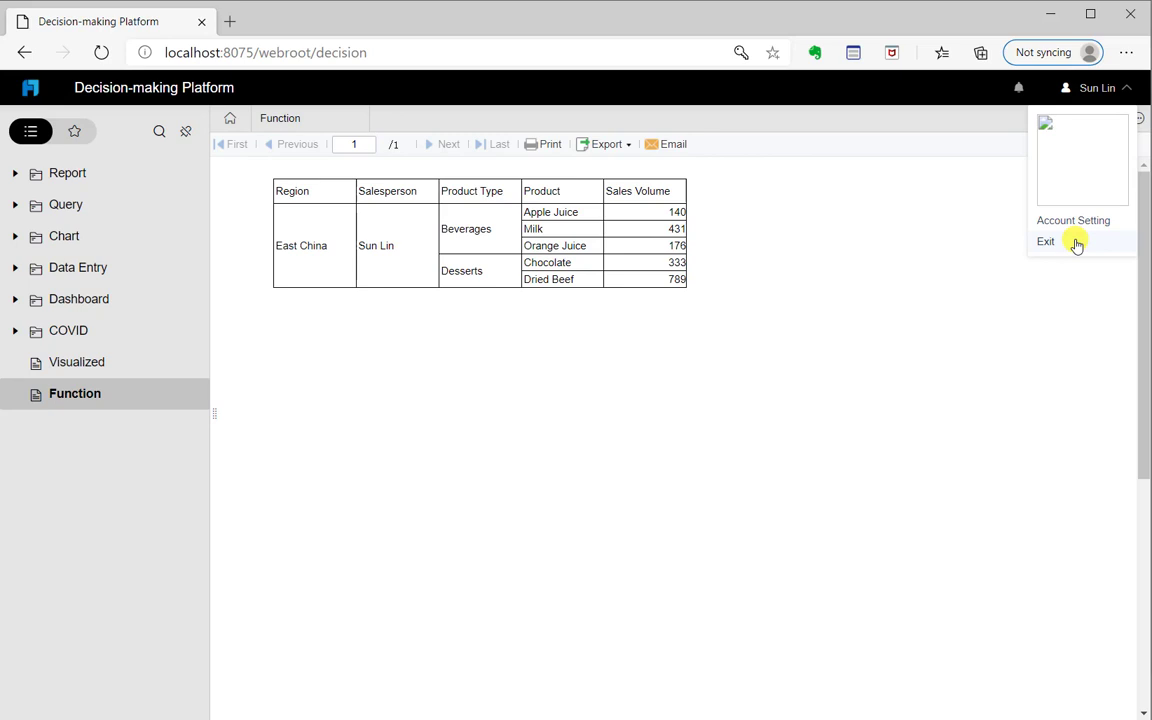
click(1076, 245)
Log in as the intern-role user and open Function, now without the Product Type column
click(703, 296)
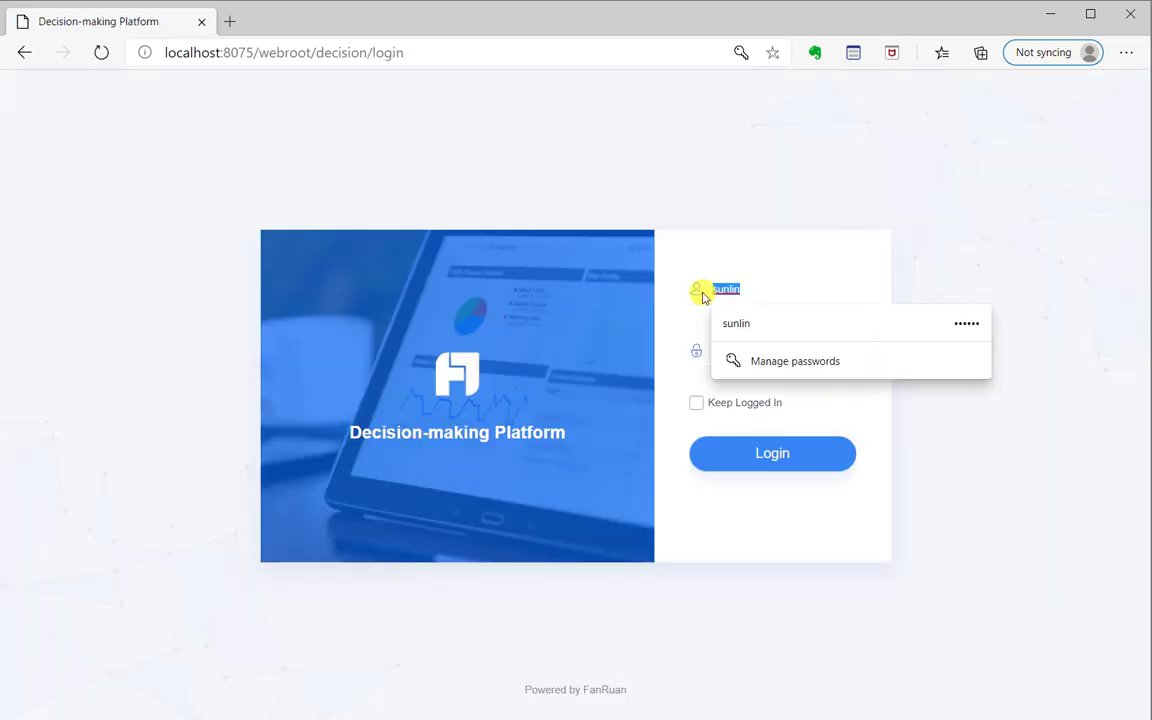
text(hanwen)
click(823, 325)
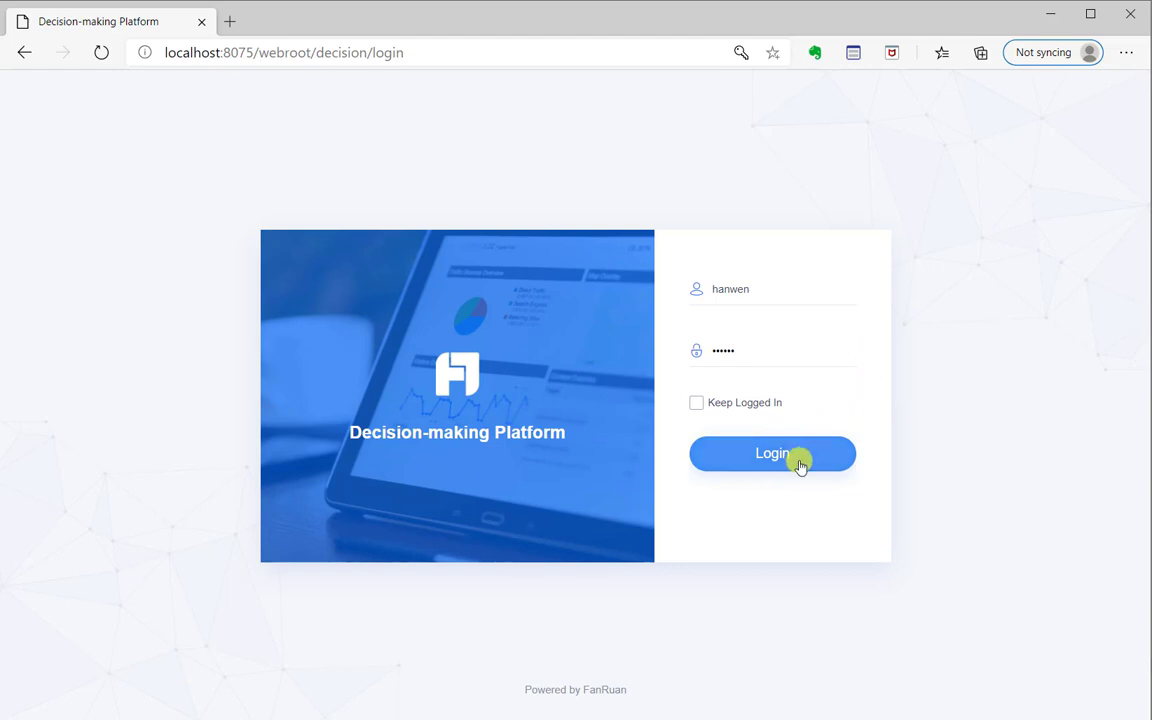
click(800, 466)
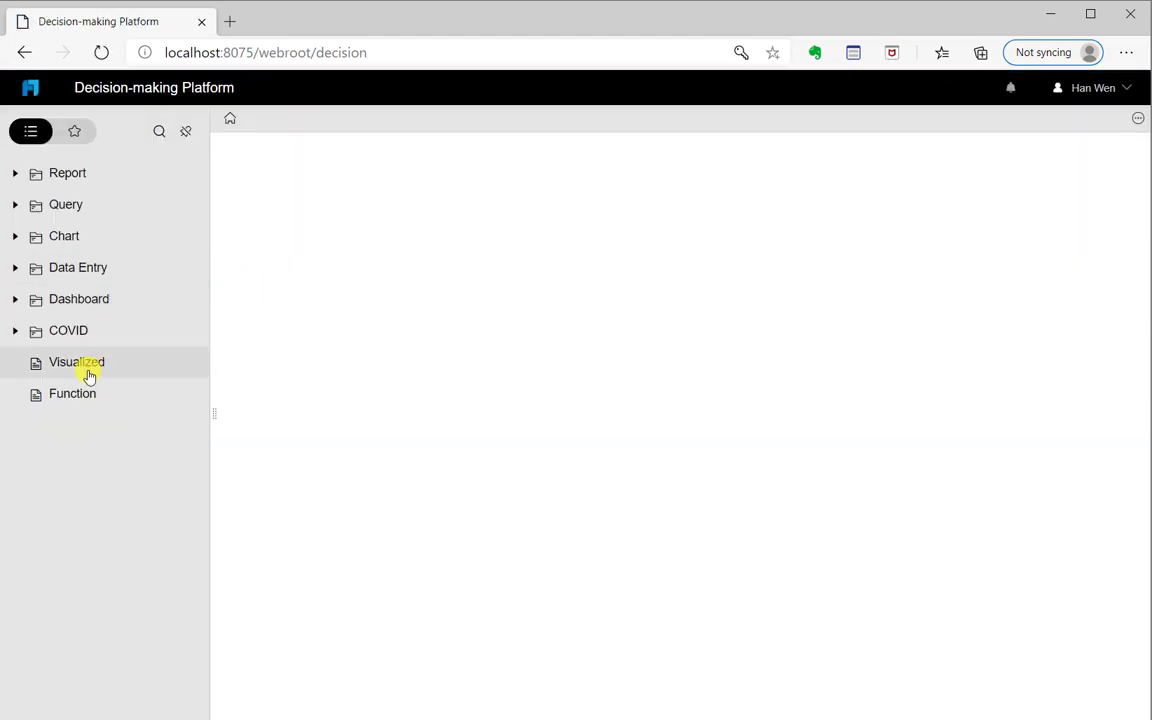
click(89, 404)
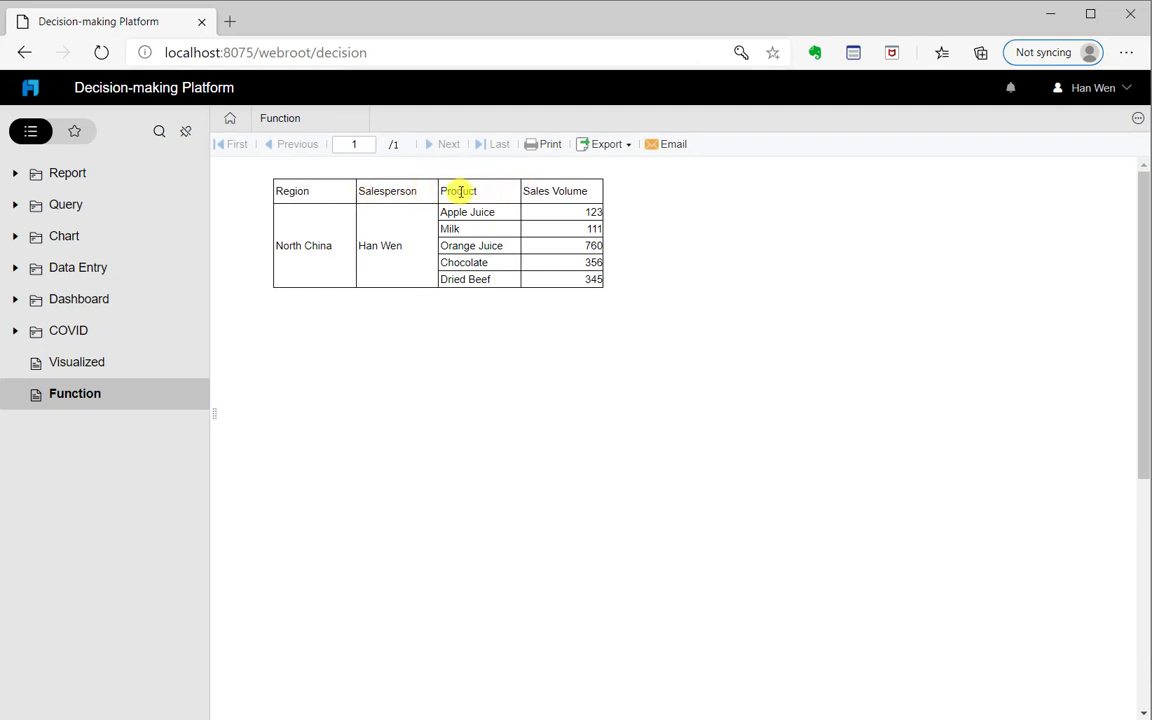
click(1122, 89)
Sign out of the intern account and sign back in with the administrator credentials
click(1046, 242)
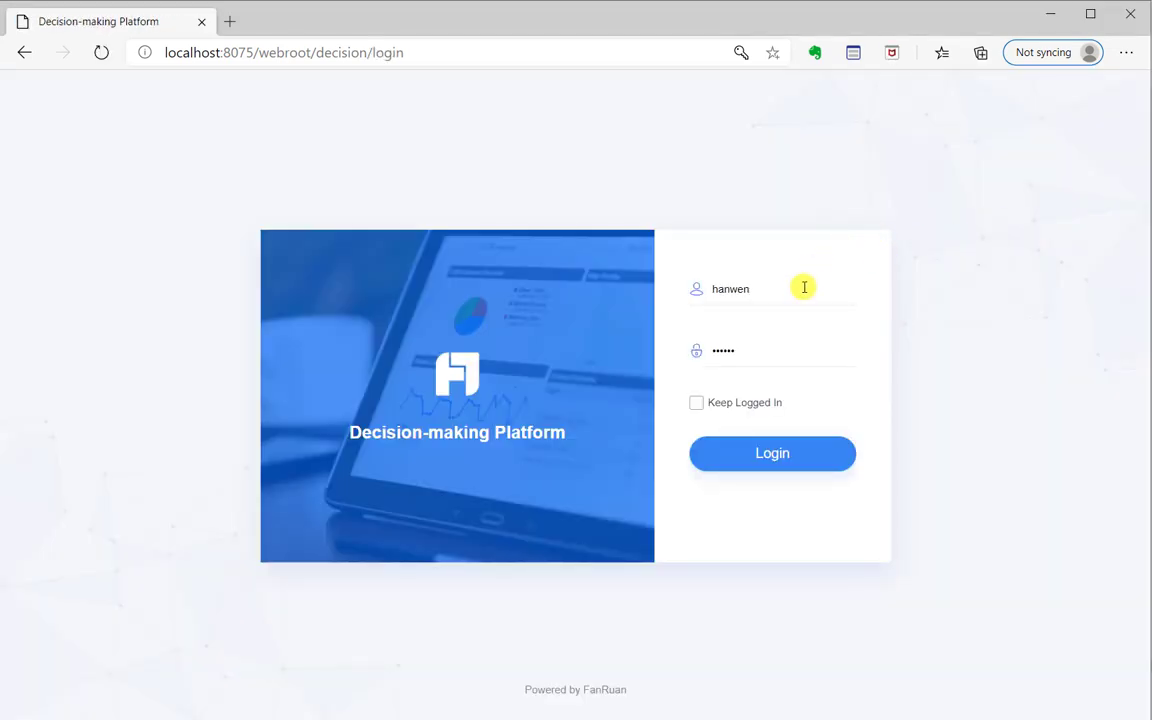
click(804, 287)
drag(761, 290, 694, 288)
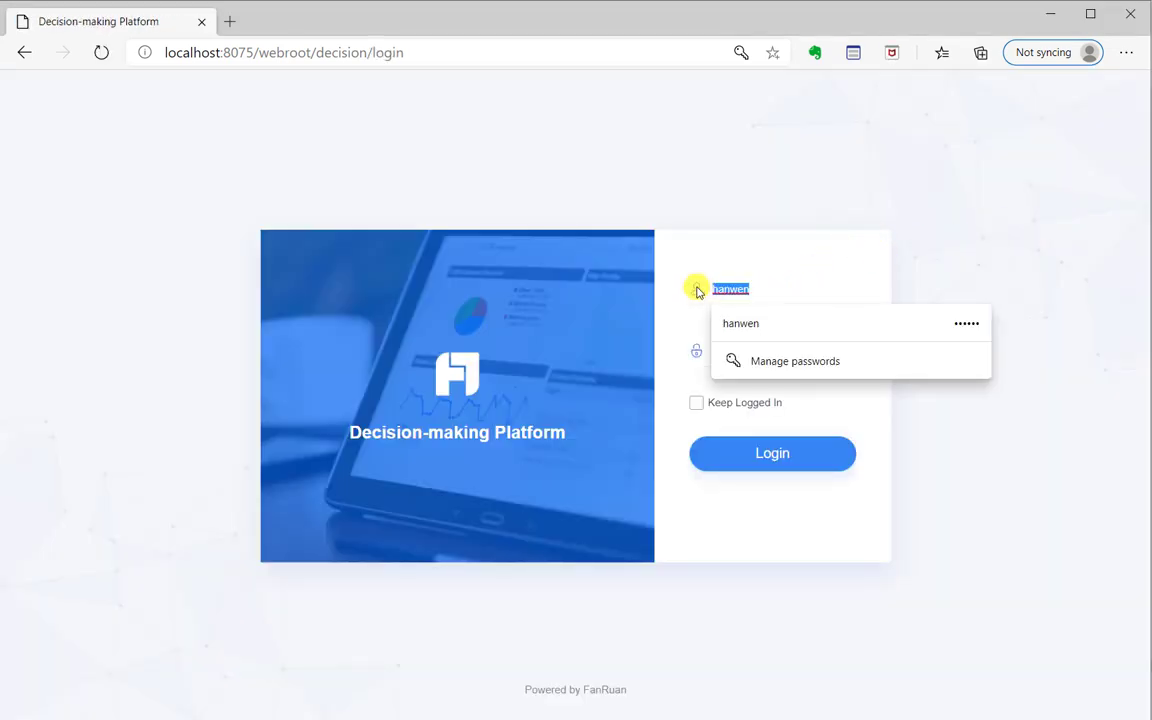
text(a)
click(977, 245)
drag(745, 351, 704, 350)
text(1)
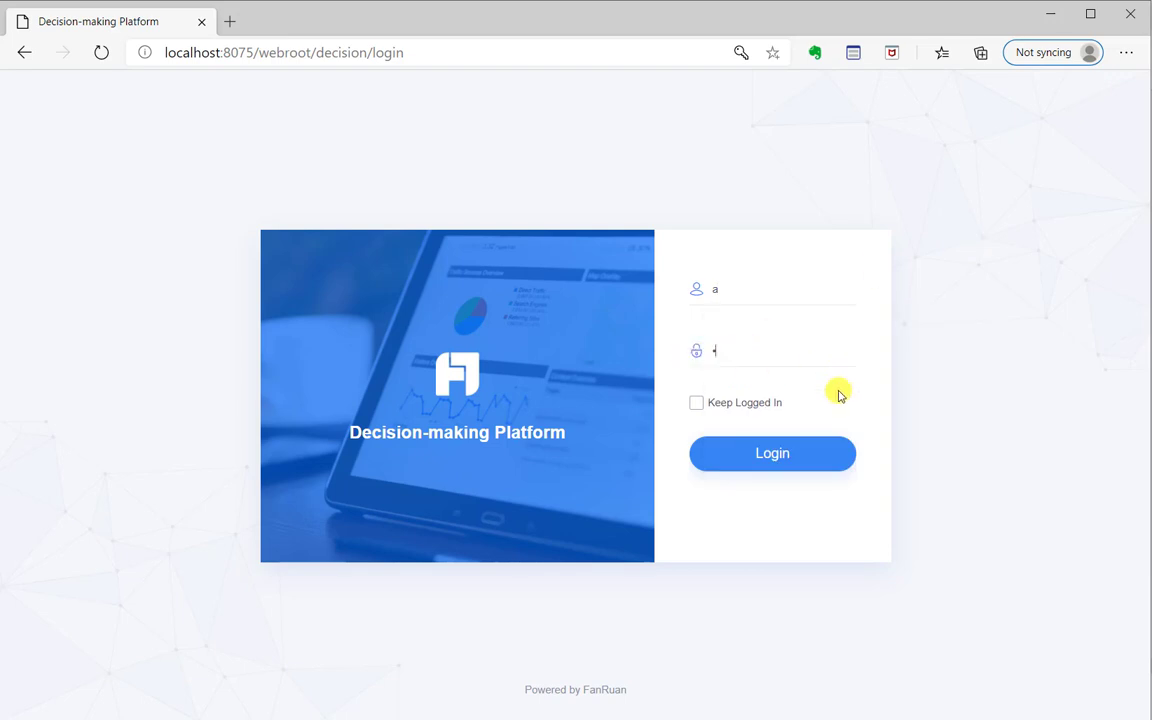
click(790, 458)
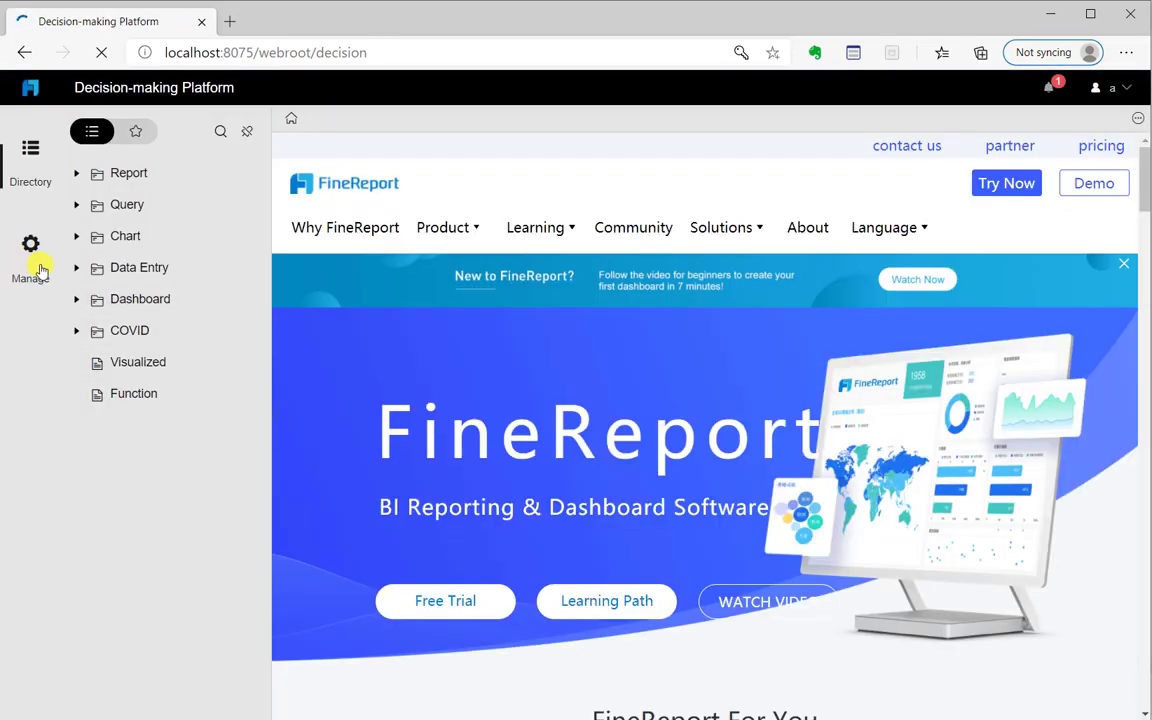
Under Manage > User > Role, add a new role named 'outsourcing'
click(28, 262)
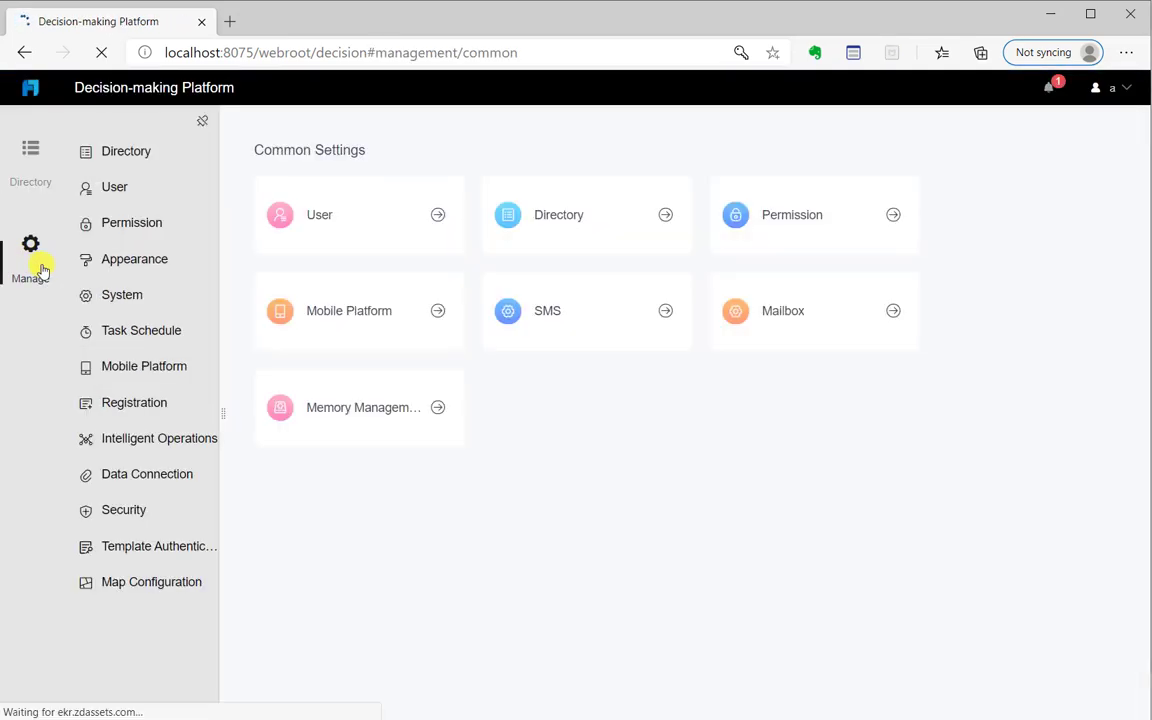
click(118, 188)
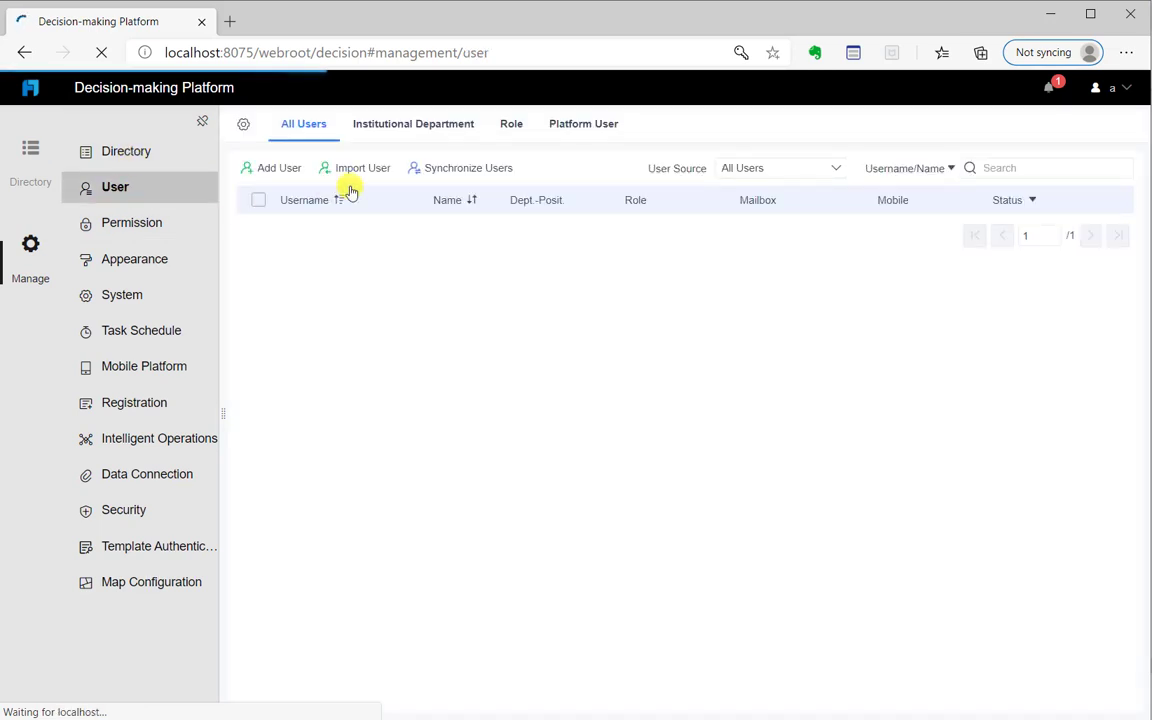
click(513, 127)
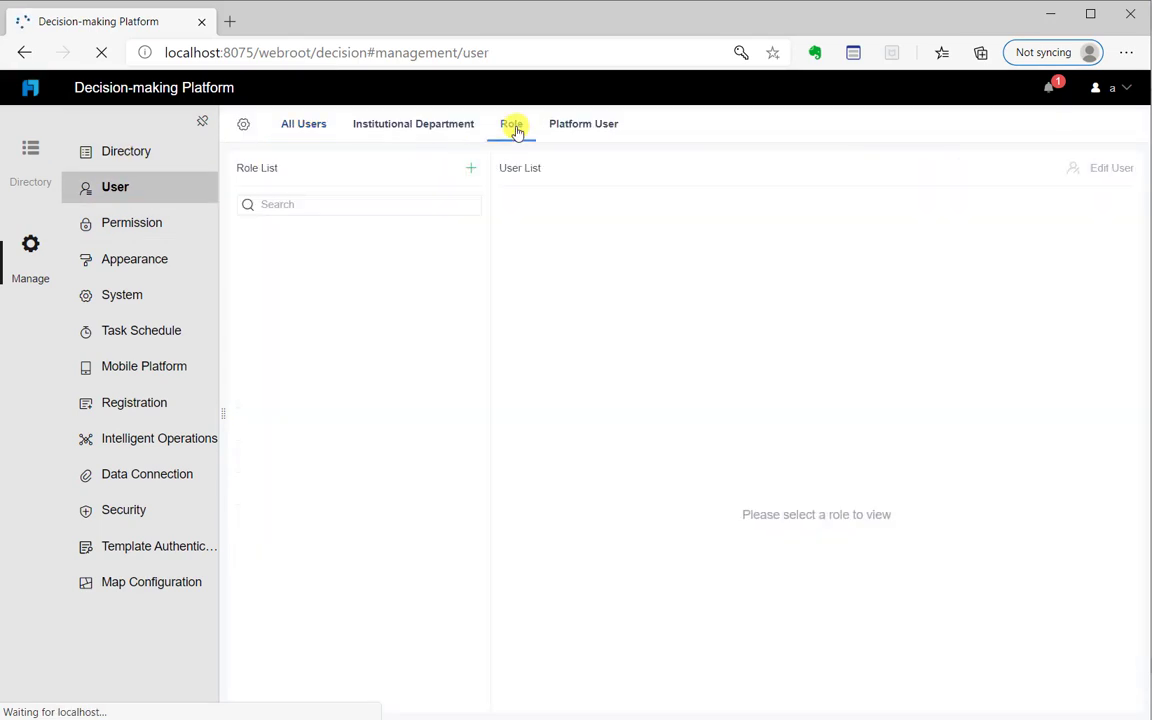
click(470, 169)
click(508, 336)
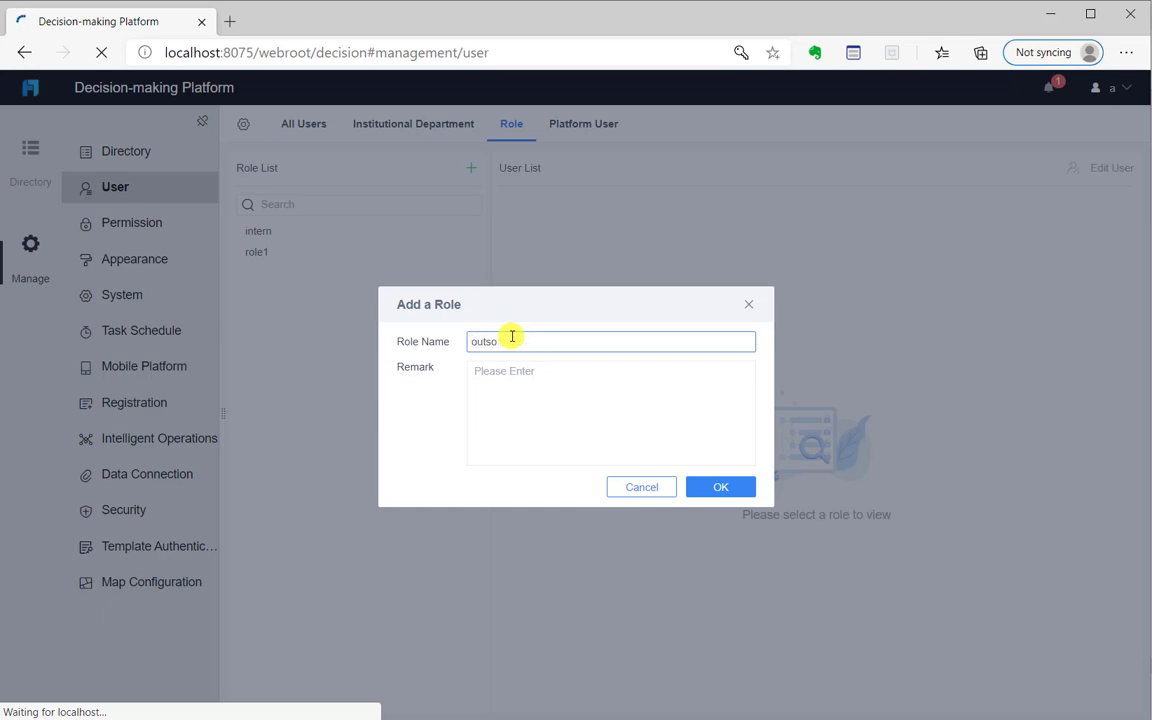
text(outsourcing)
click(721, 485)
Assign one user to the outsourcing role and check the role memberships
click(340, 254)
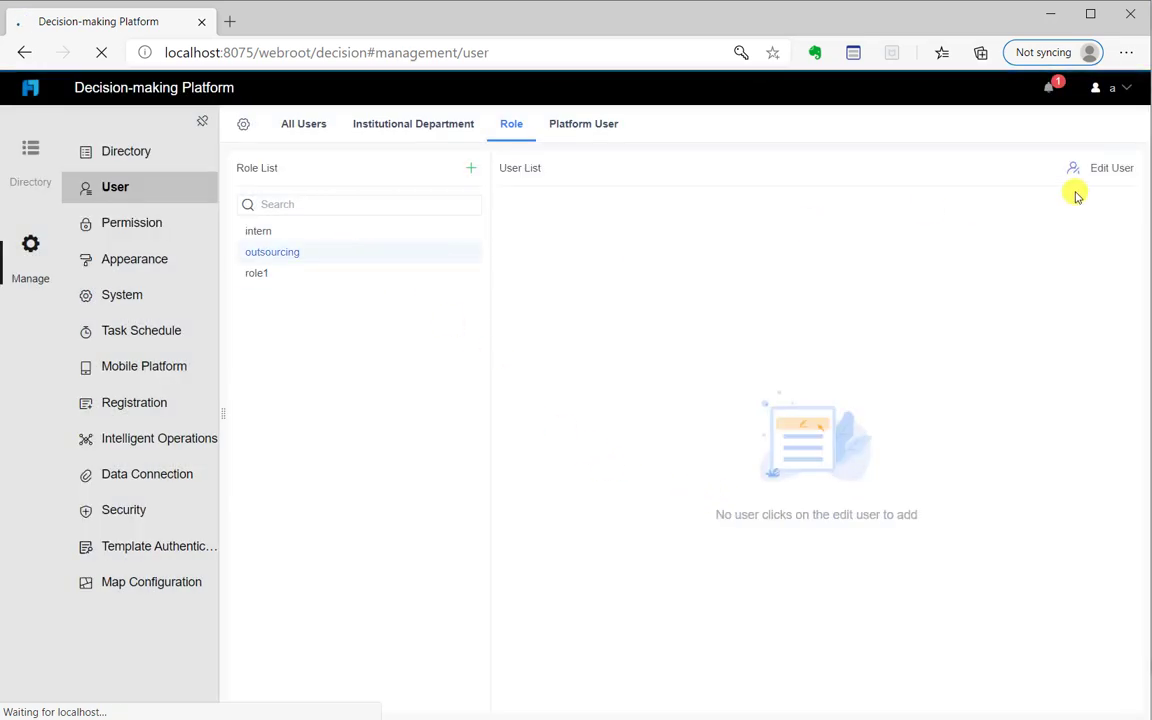
click(1108, 170)
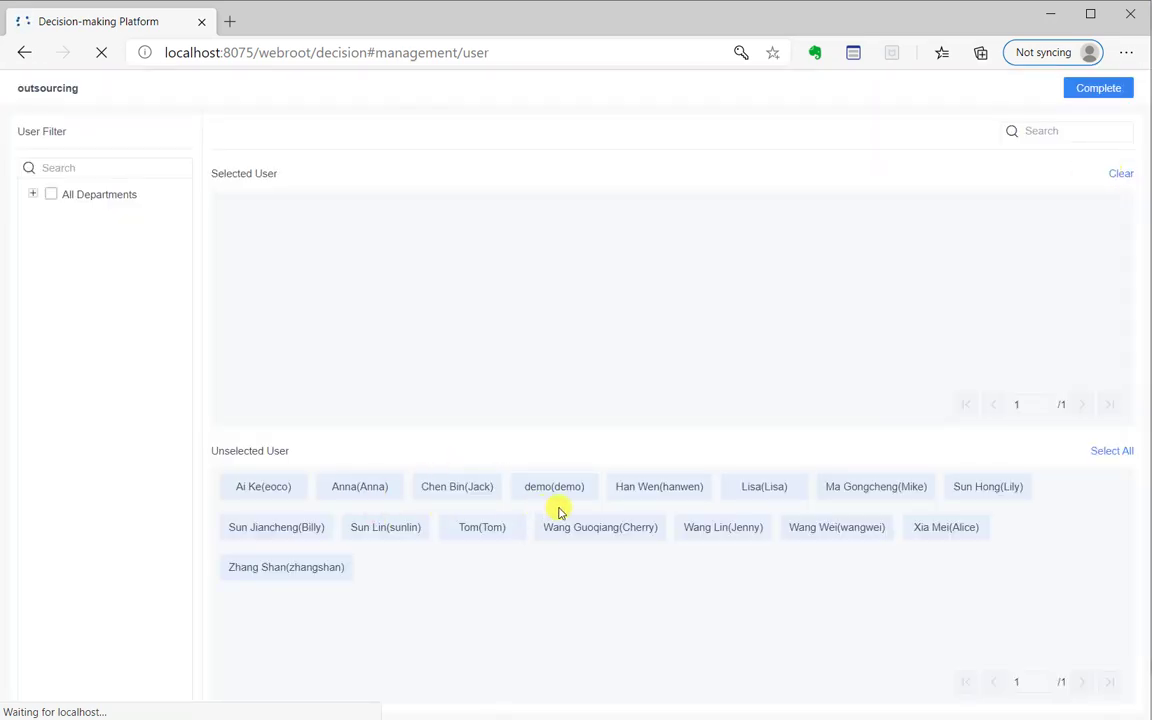
click(676, 489)
click(1075, 88)
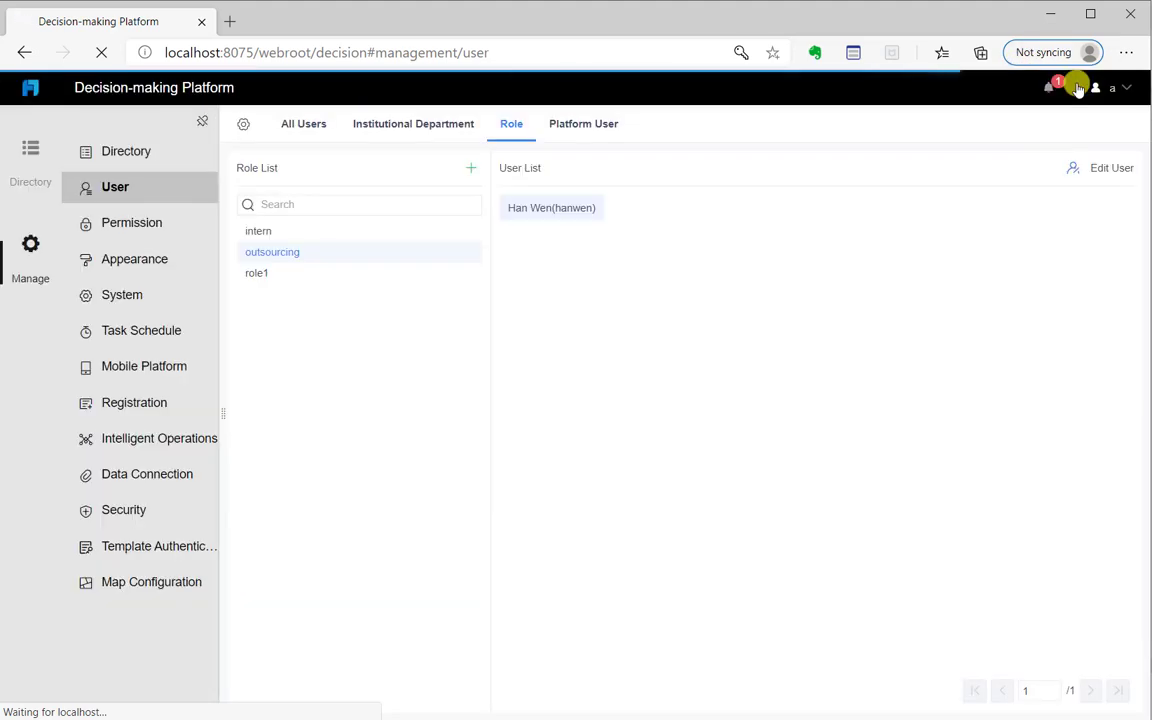
mouse_move(428, 237)
click(372, 238)
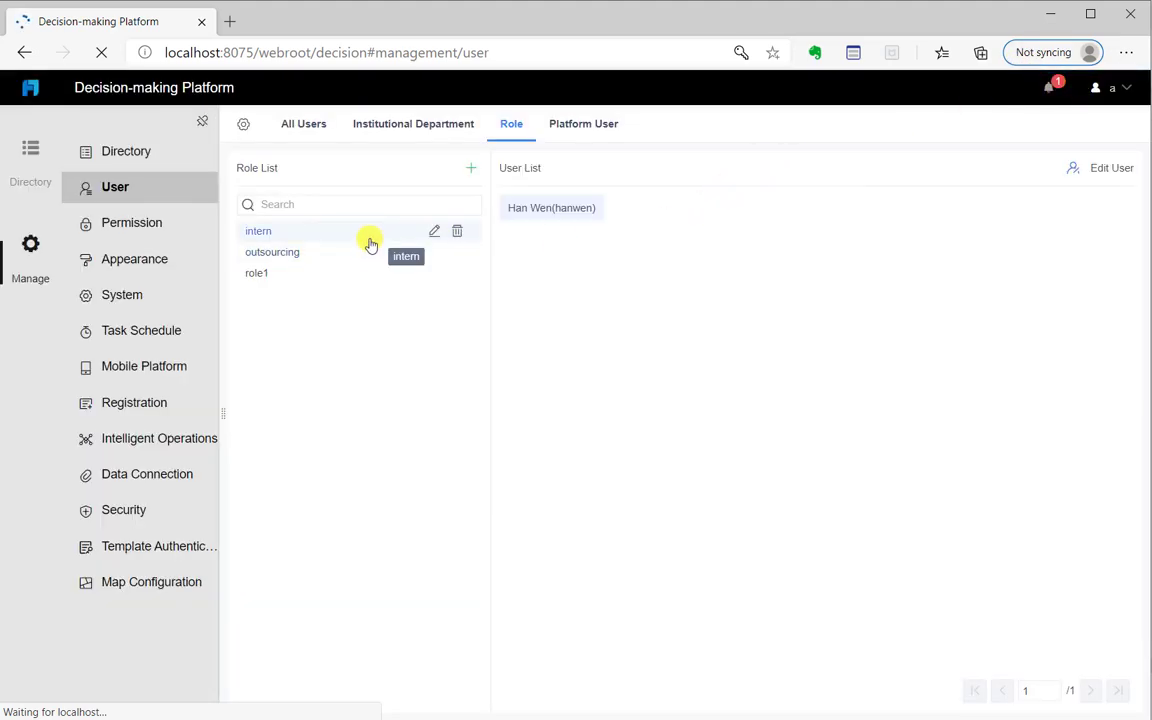
click(360, 253)
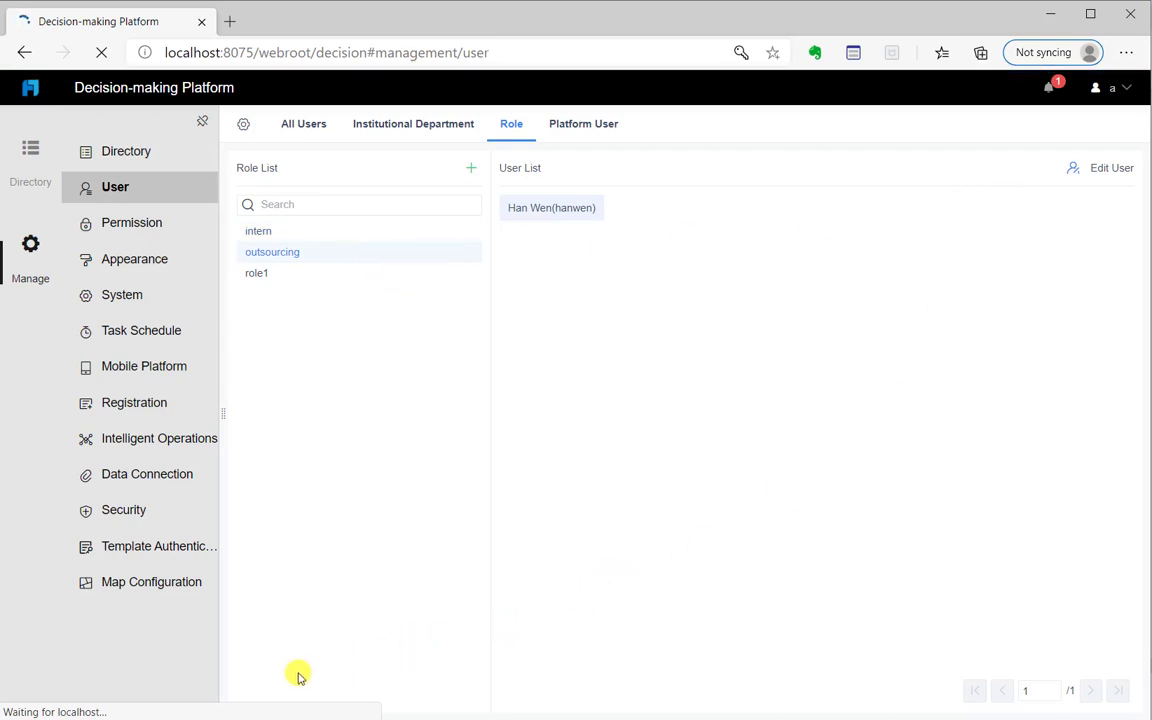
click(1126, 95)
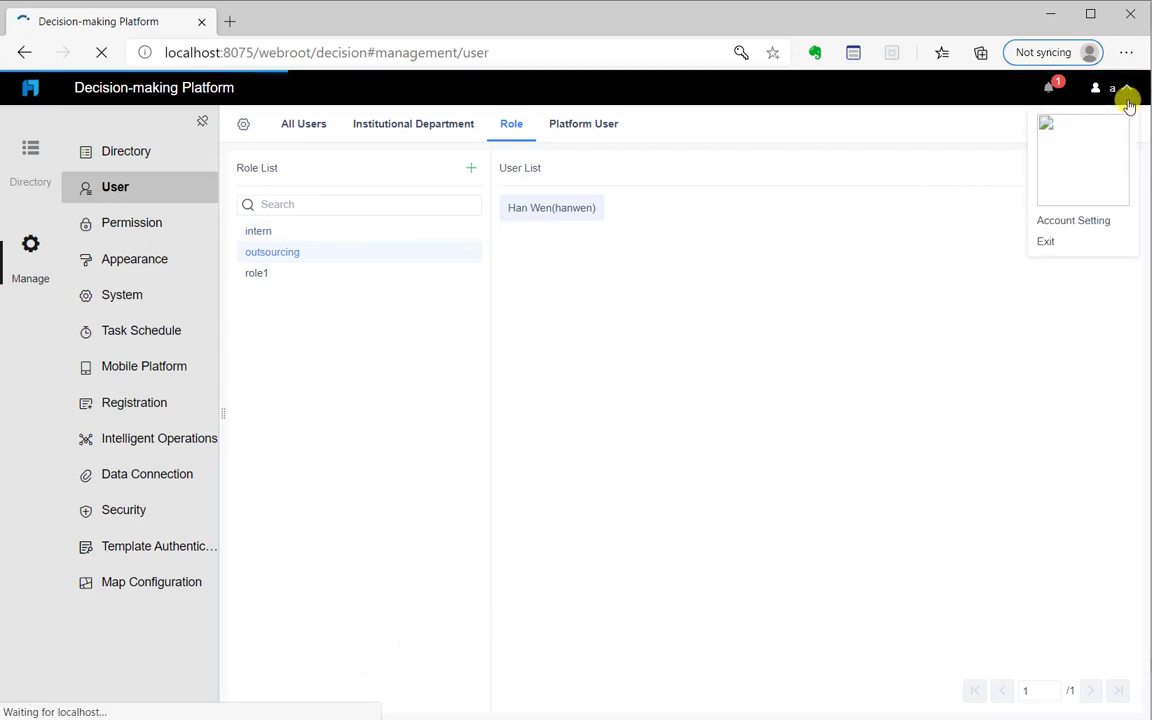
Exit and log in as the user just added to the outsourcing role
click(1052, 245)
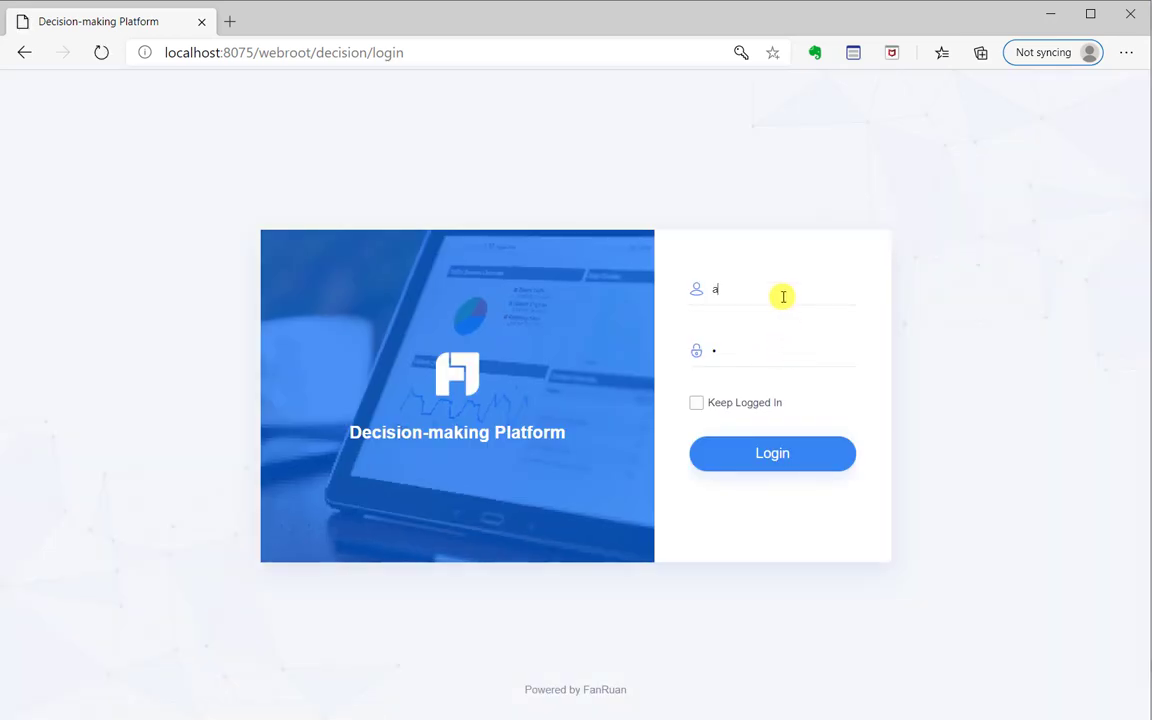
click(695, 297)
text(hanwen)
key(Tab)
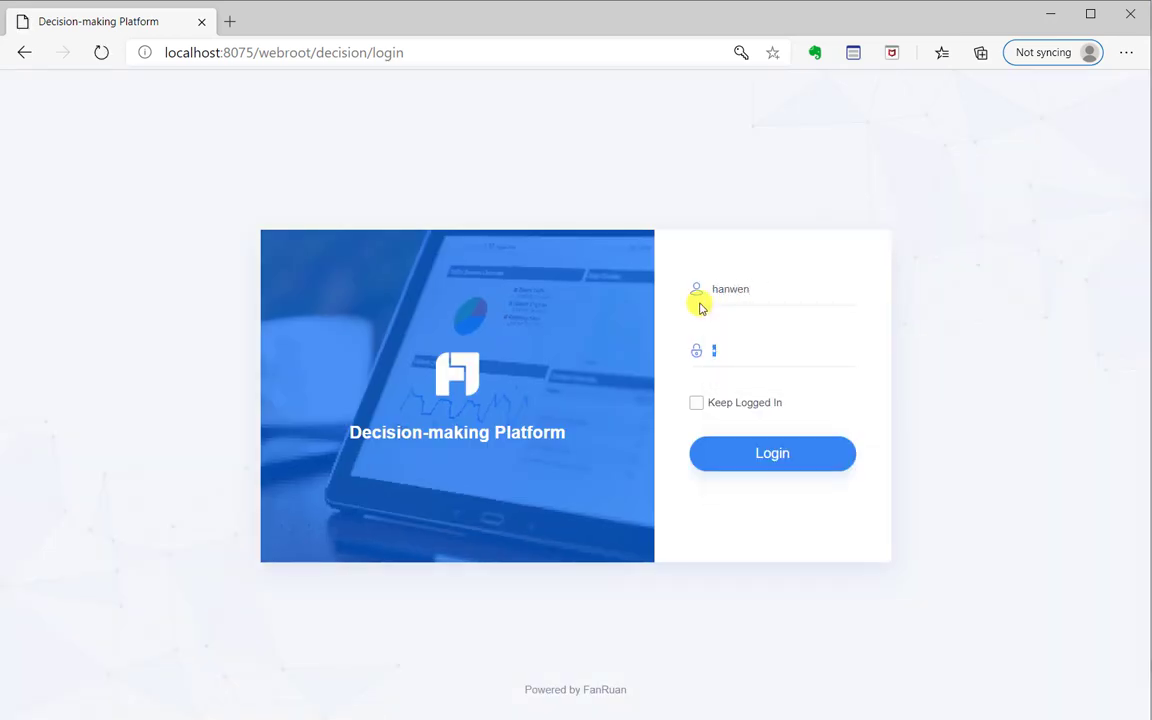
click(797, 456)
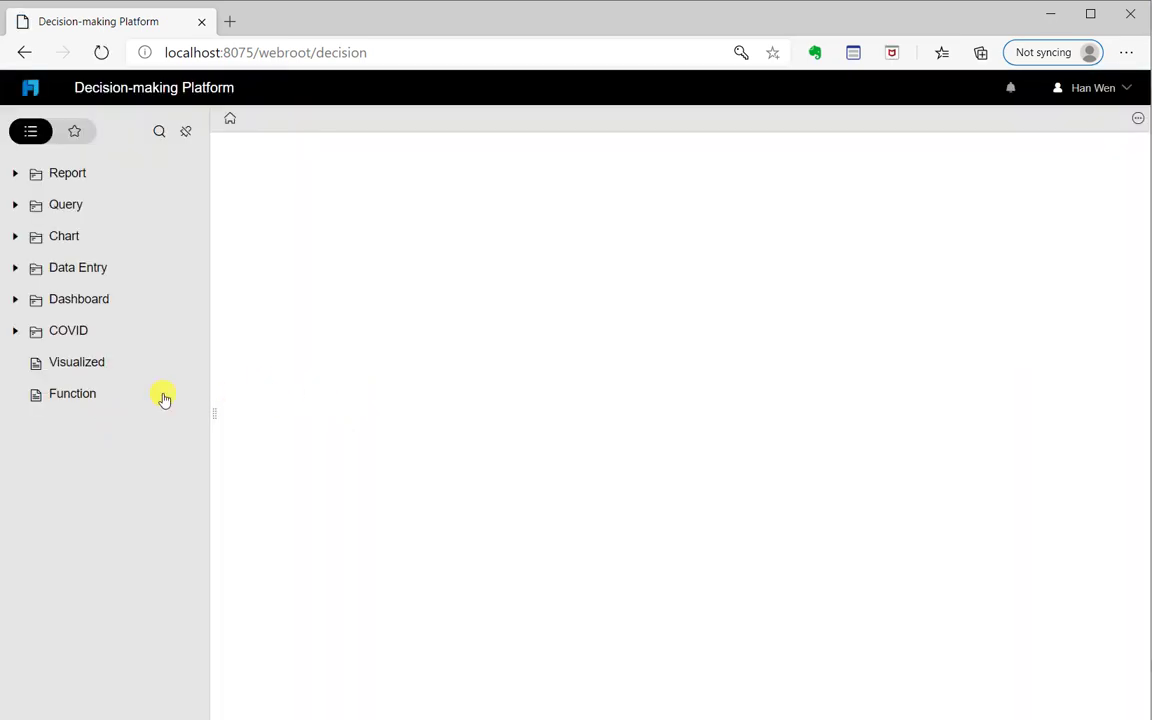
Open the Function report and check that the Product Type column is still shown
click(96, 398)
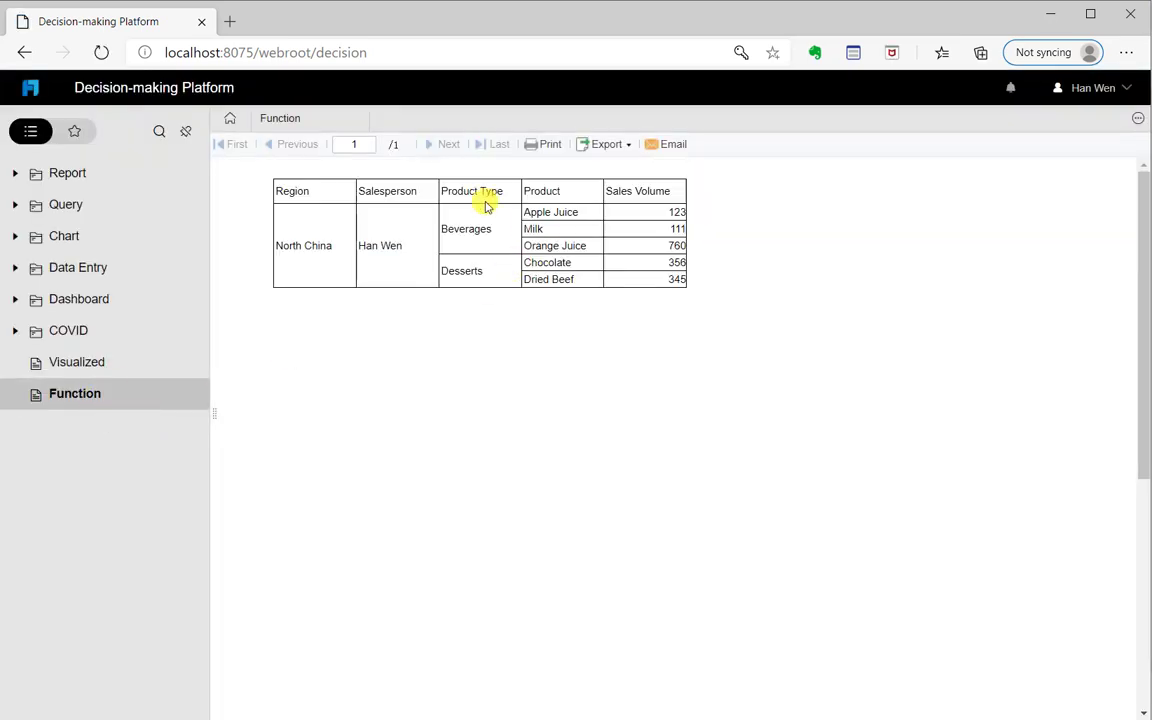
drag(440, 193, 509, 190)
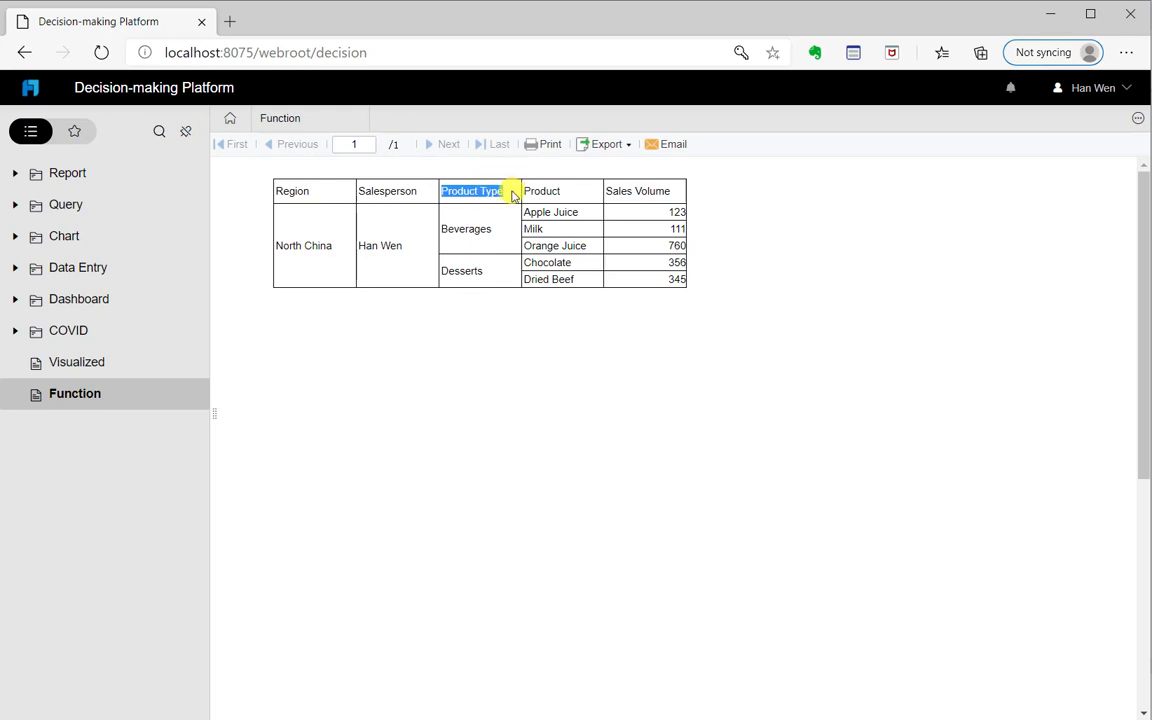
click(505, 205)
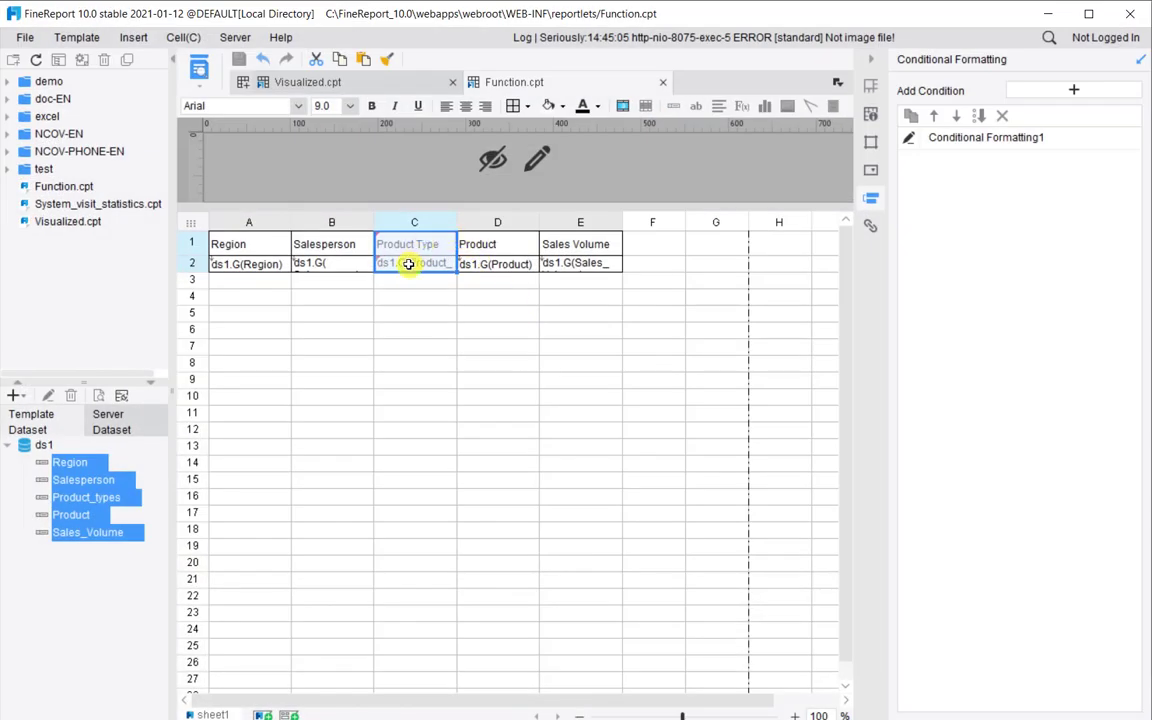
Replace Conditional Formatting1's formula on C2 with find('intern',$fine_role)>0 and close the editor
click(908, 140)
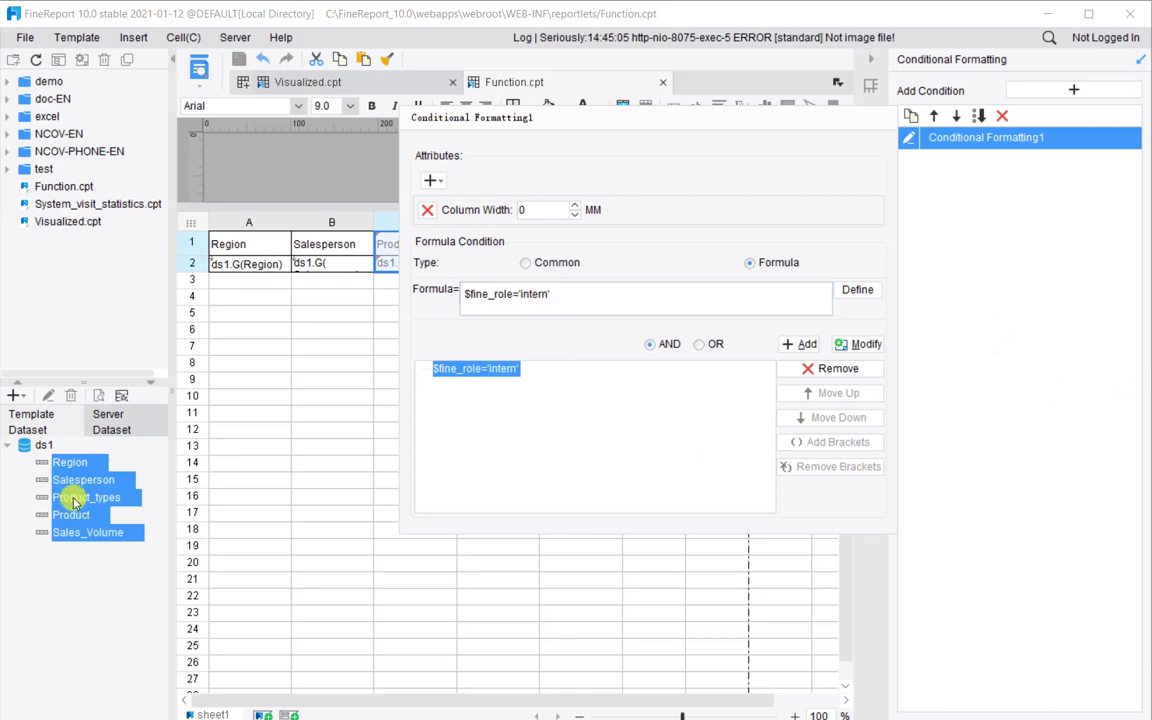
drag(676, 293, 455, 293)
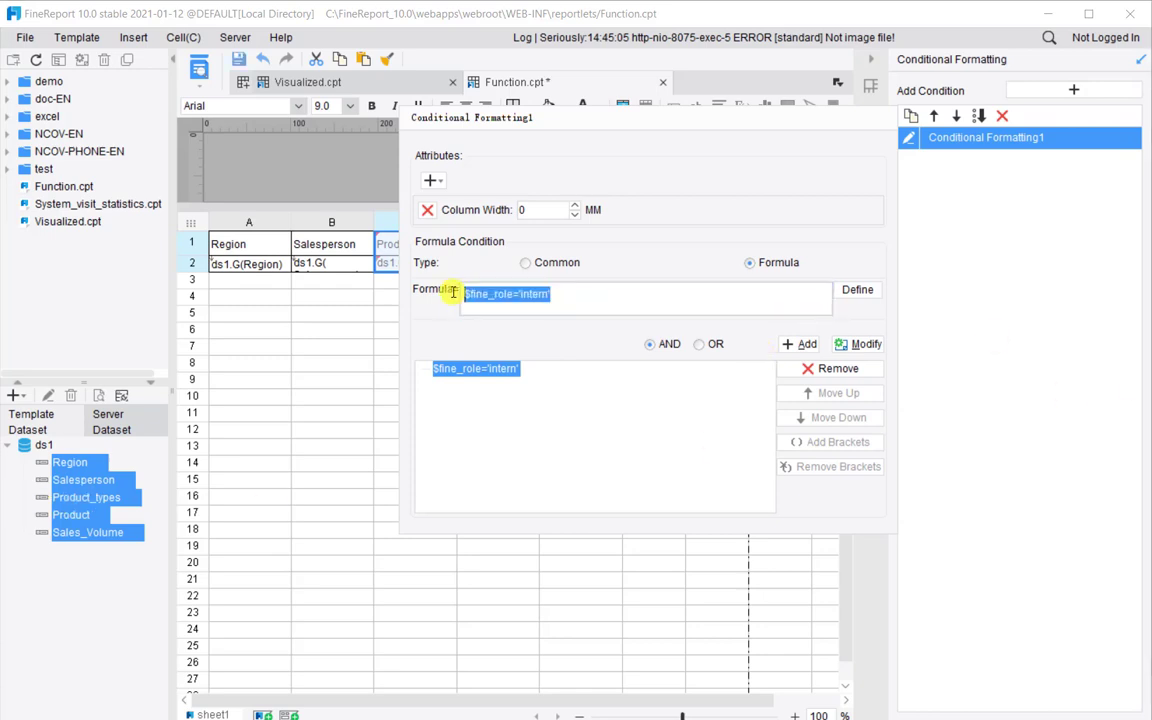
text(find('intern',$fine_role)>0)
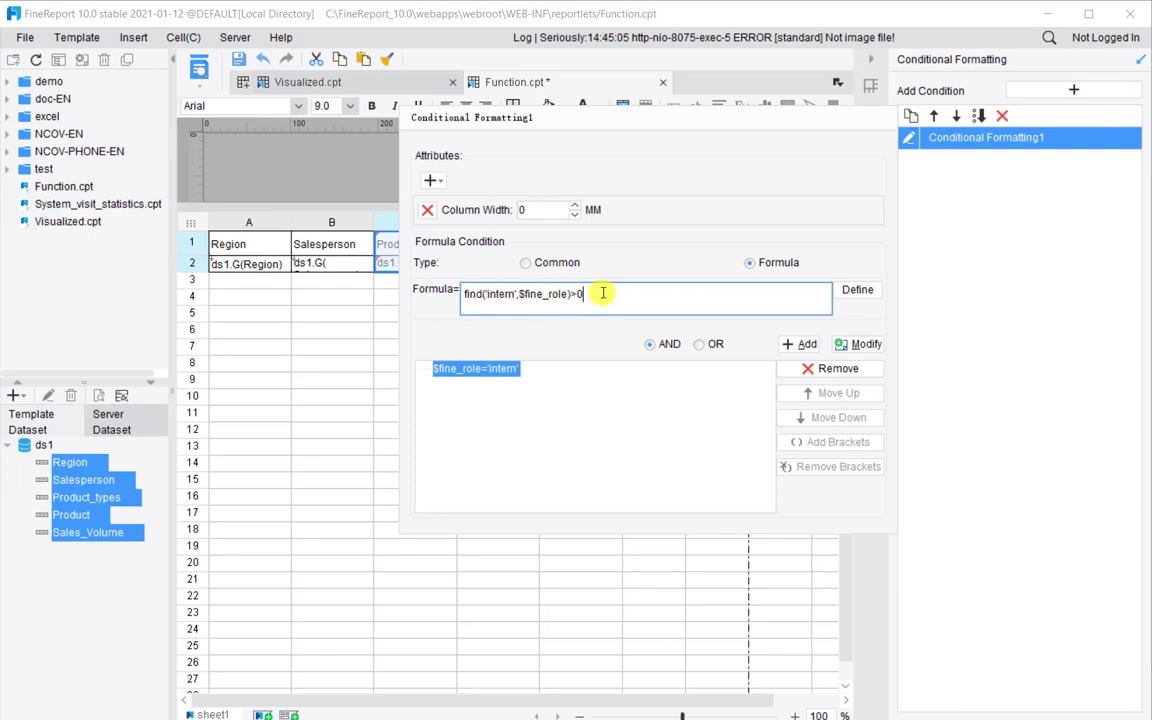
click(851, 346)
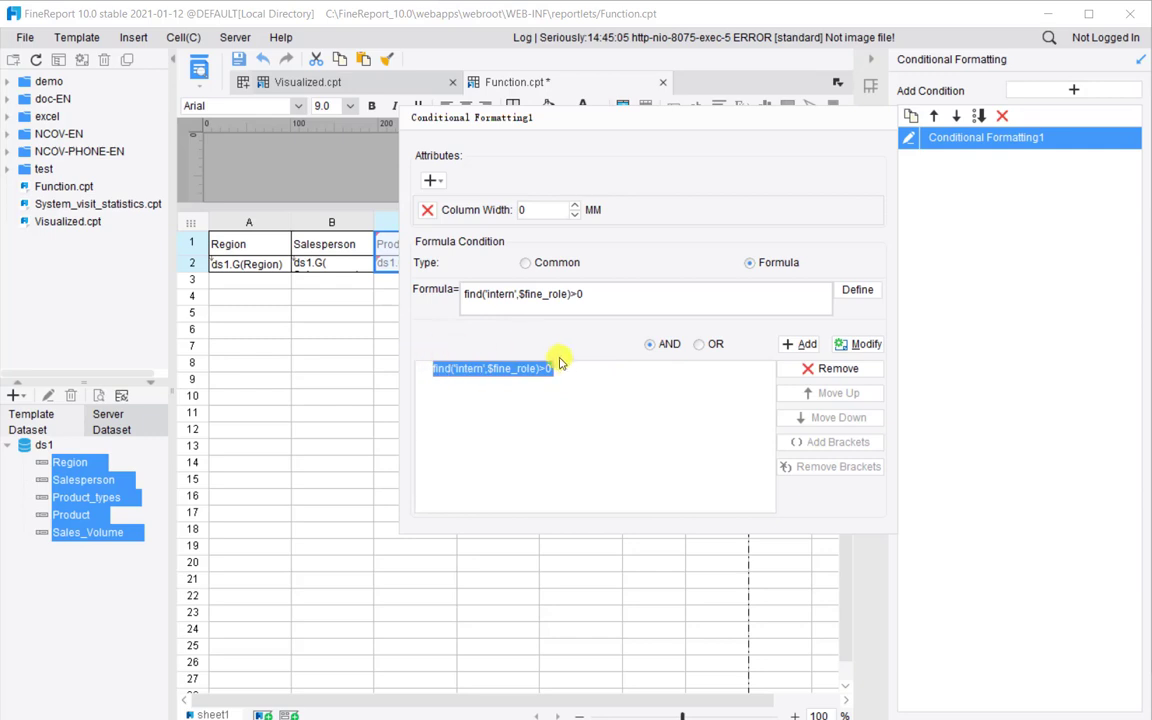
click(980, 247)
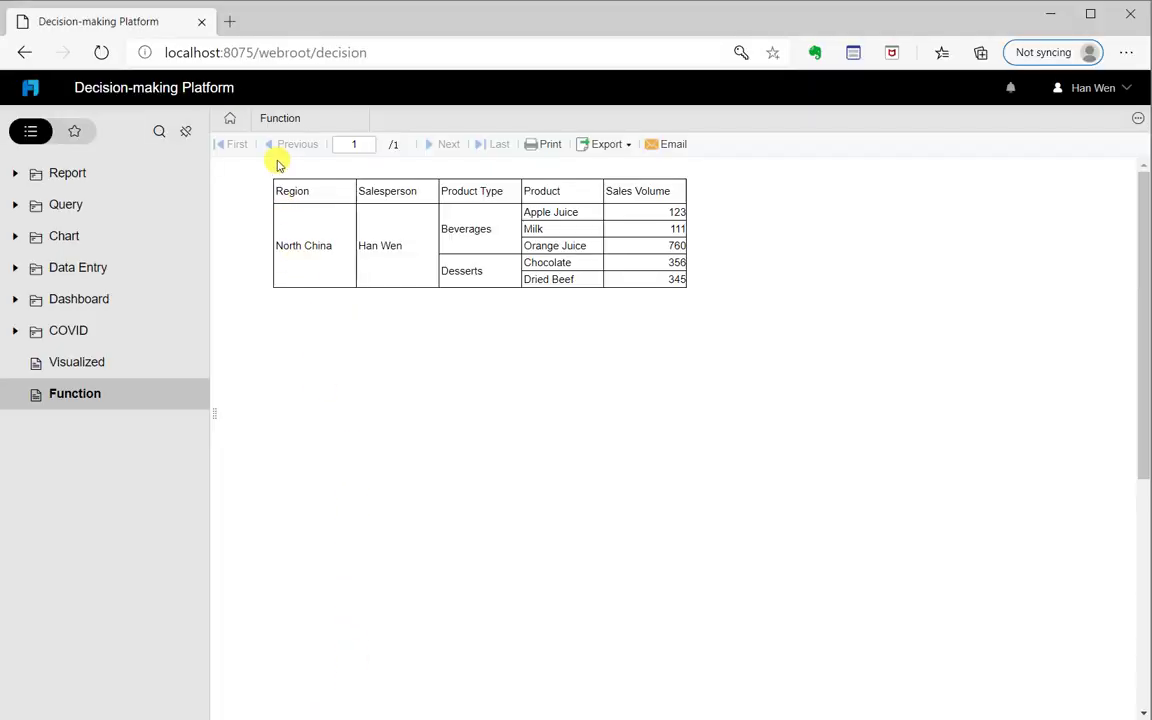
Refresh the Function report tab to reload it with the updated rule
mouse_move(278, 118)
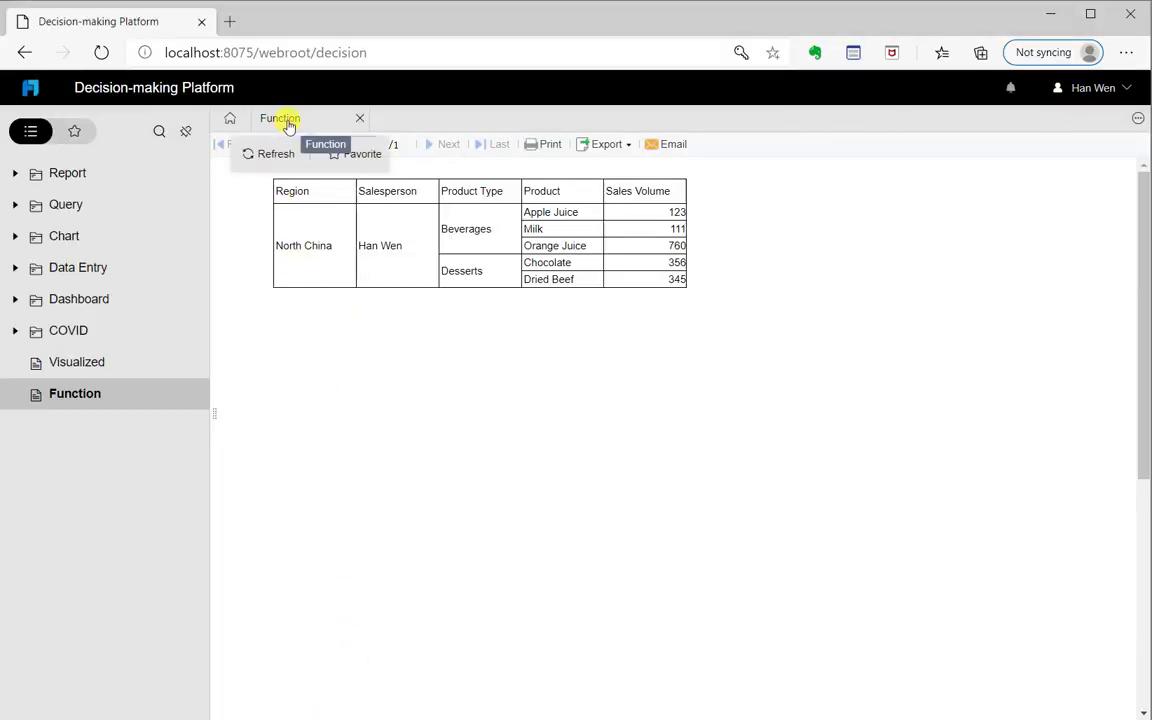
click(275, 155)
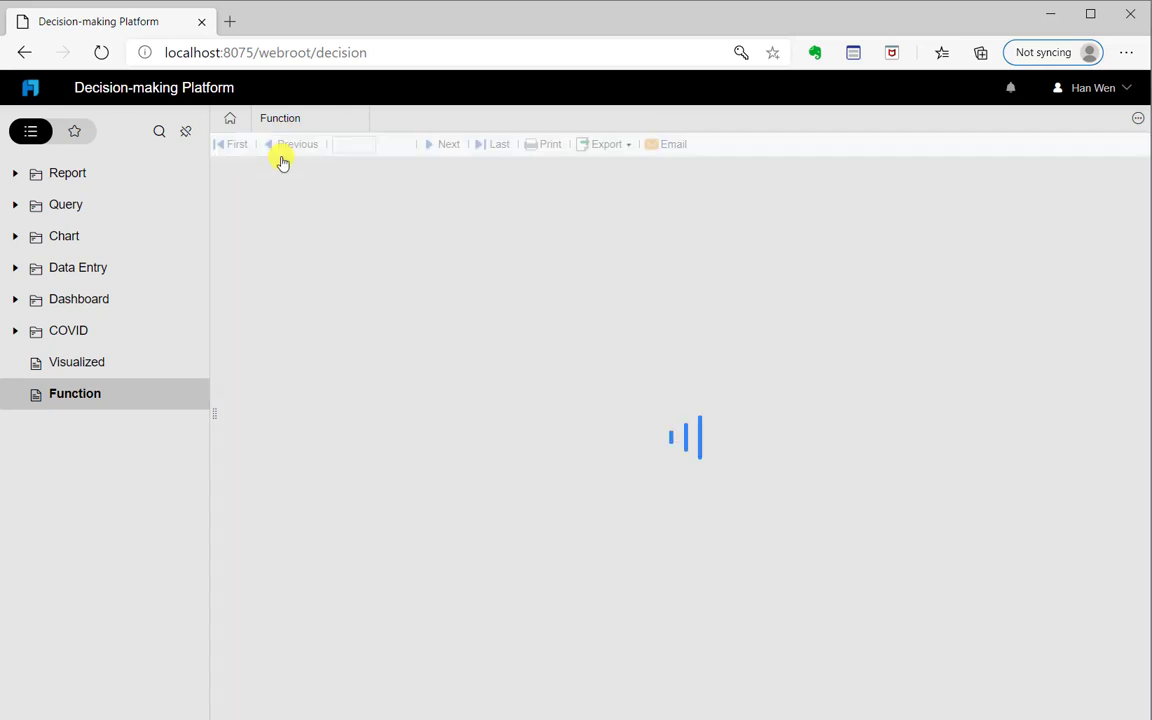